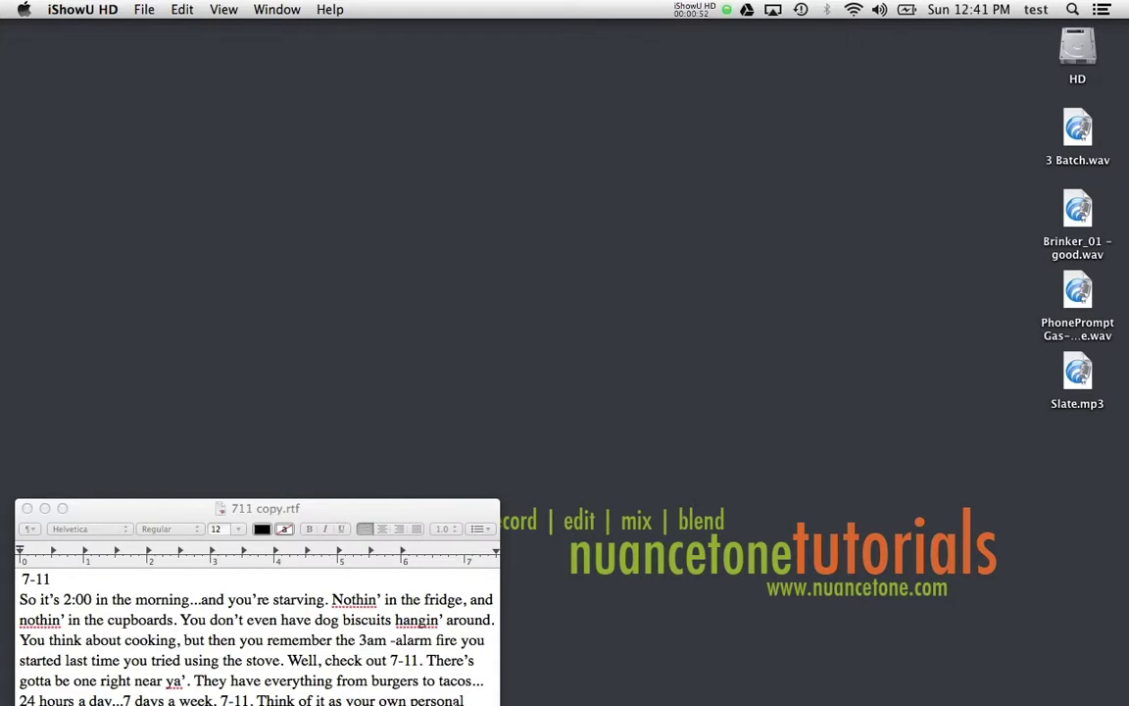
Step: Open PhonePromptGas-good take.wav in TwistedWave and play it from the beginning
mouse_move(506, 698)
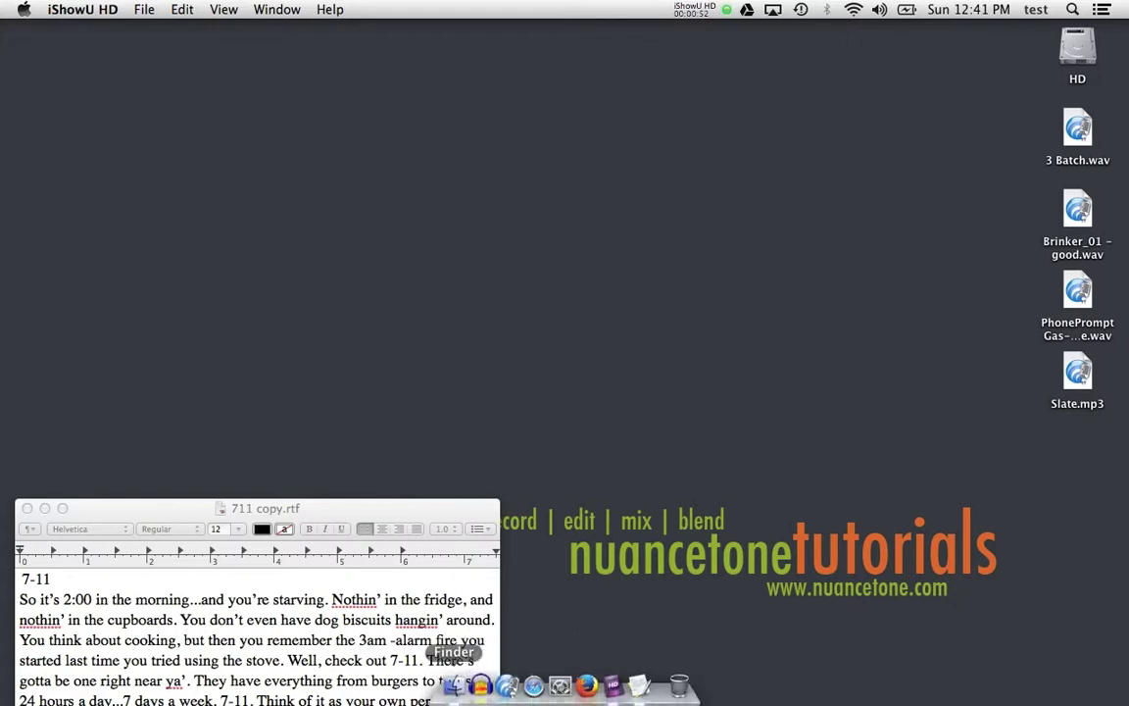
click(506, 688)
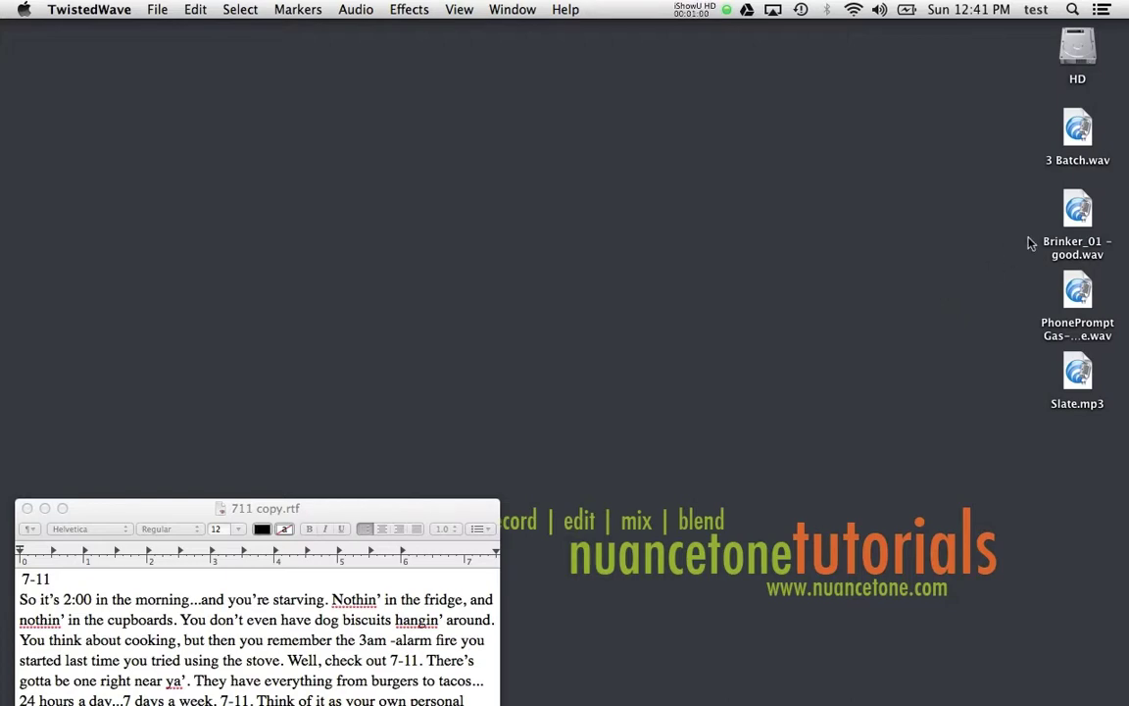
double_click(1074, 298)
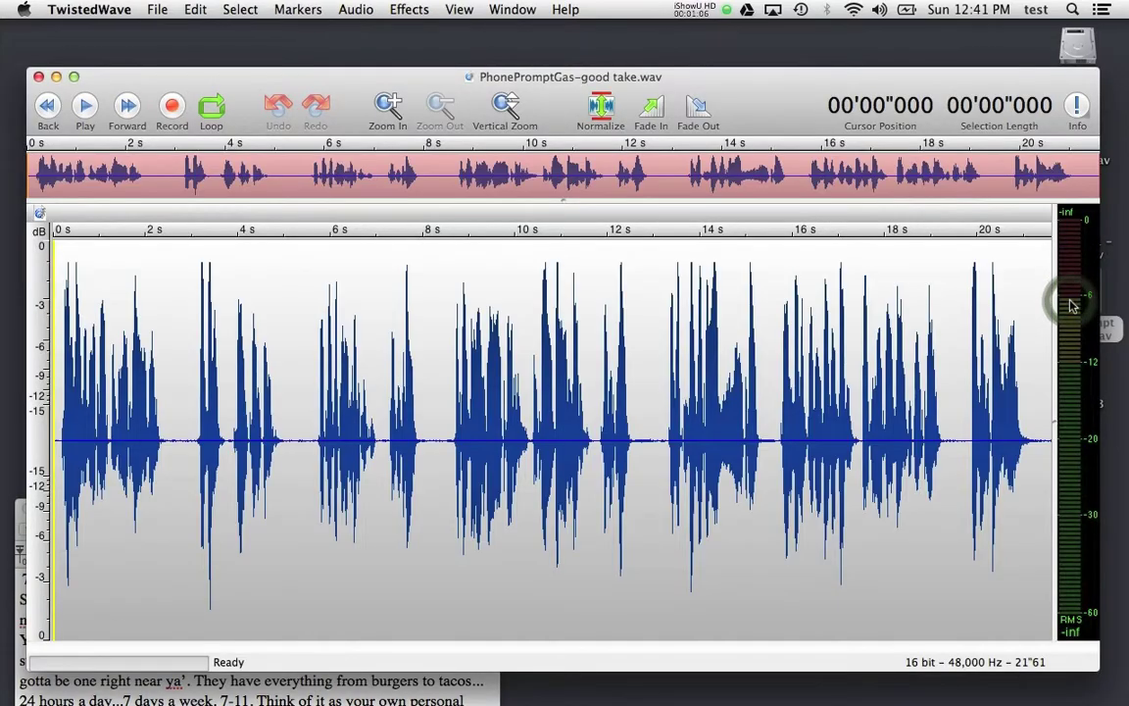
key(space)
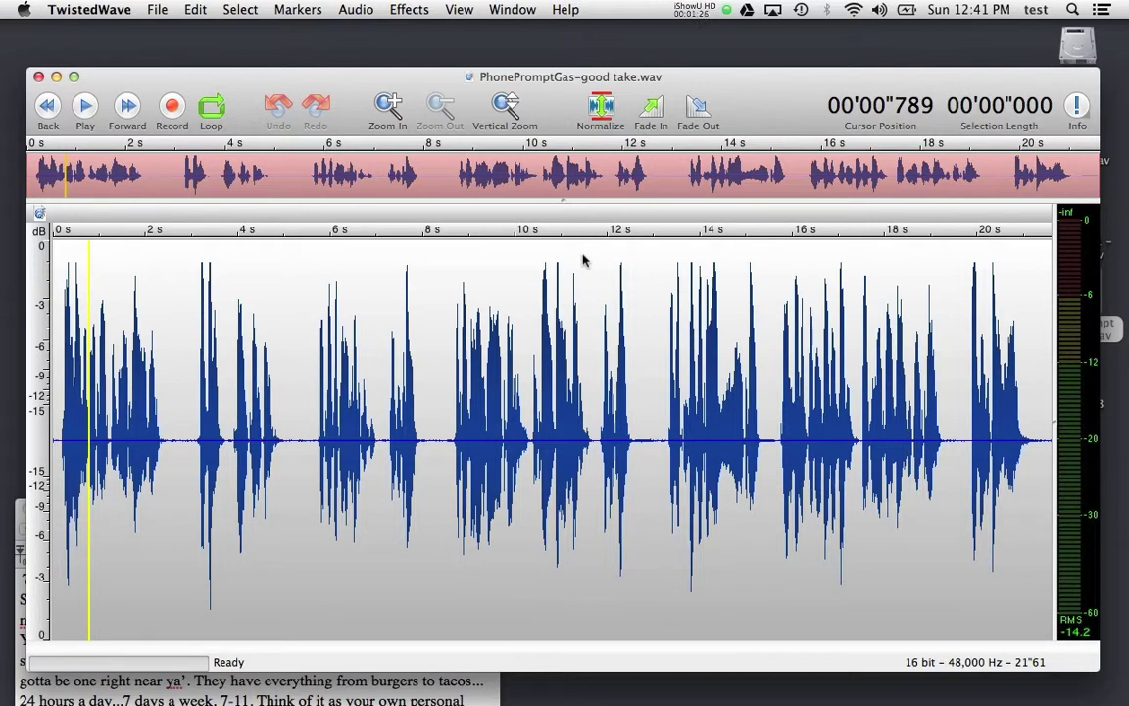
Step: Audition the take from several points, around 6.6 s and 3.4 s, then stop playback
click(355, 311)
click(605, 324)
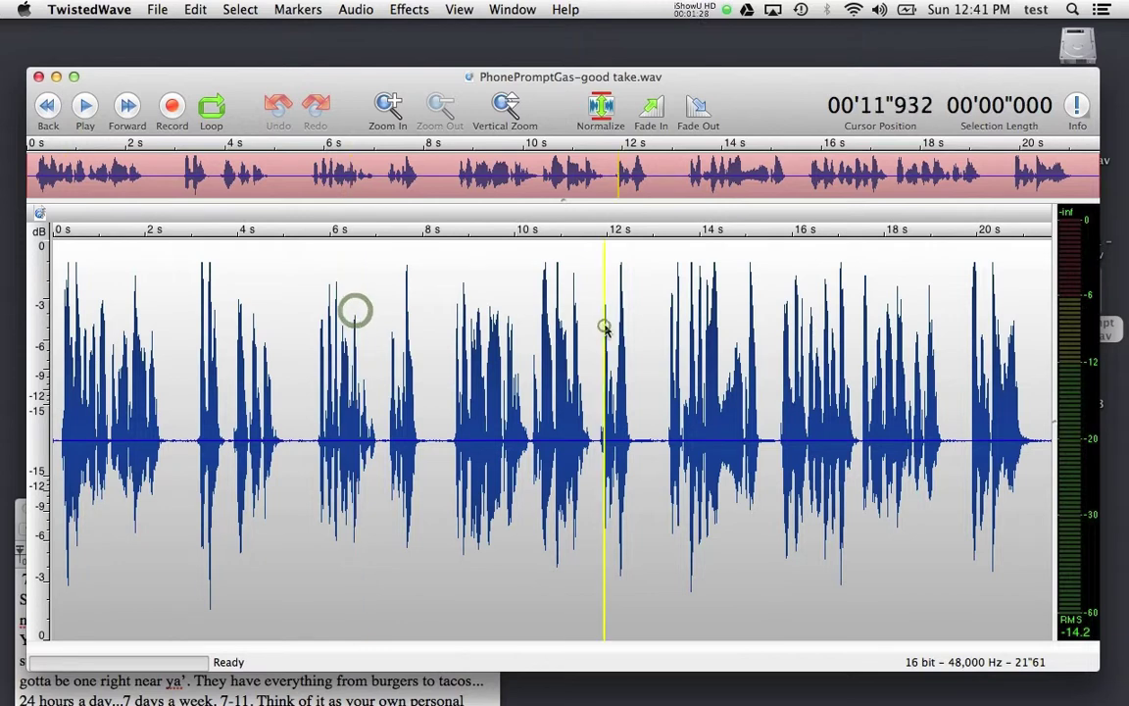
click(737, 328)
click(461, 325)
click(354, 331)
key(space)
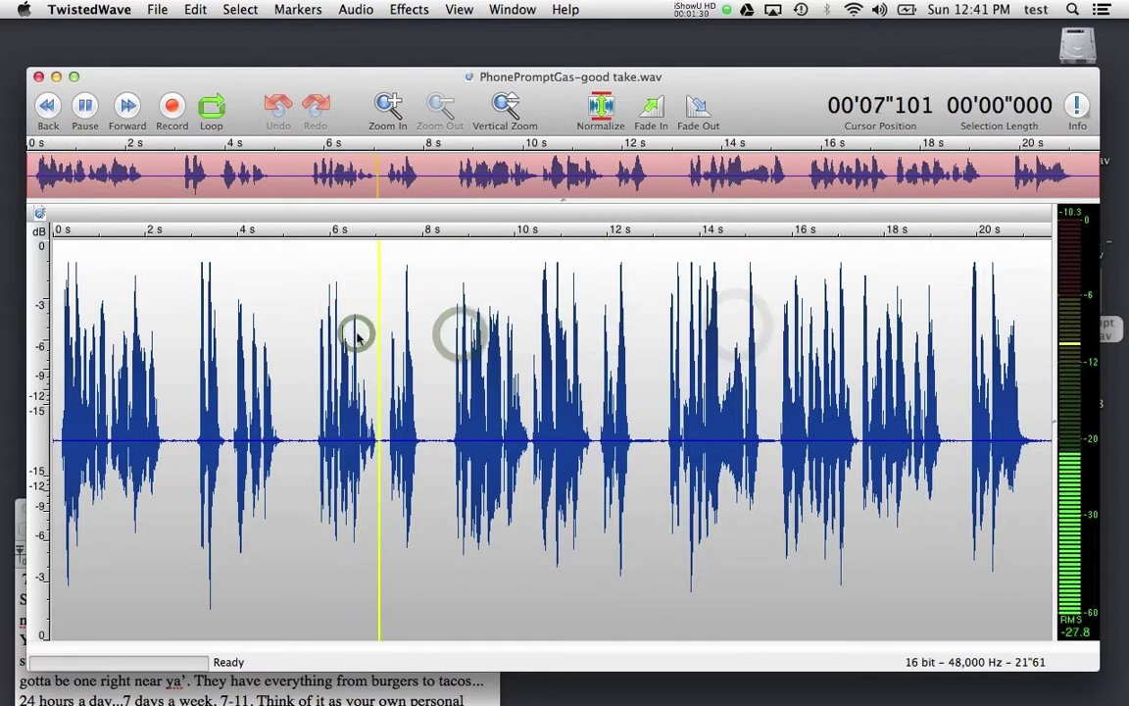
click(355, 331)
click(202, 327)
key(space)
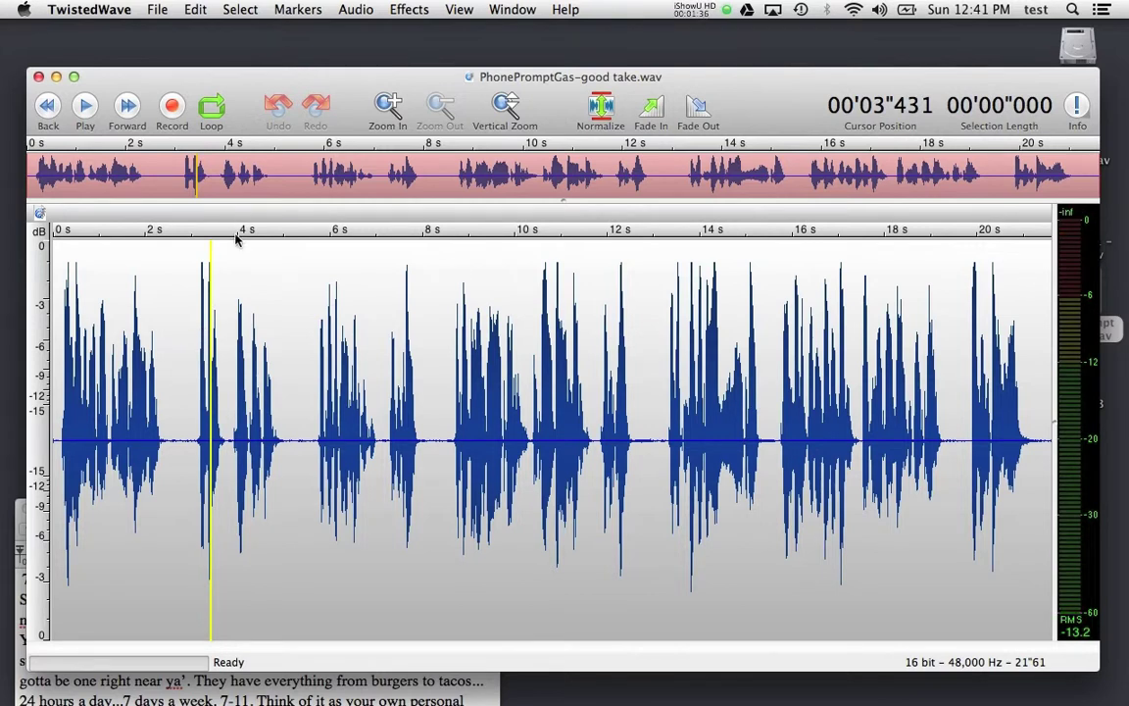
Step: Copy the audio from about 5.7 to 7.1 s and paste it at 12.735 s
click(197, 10)
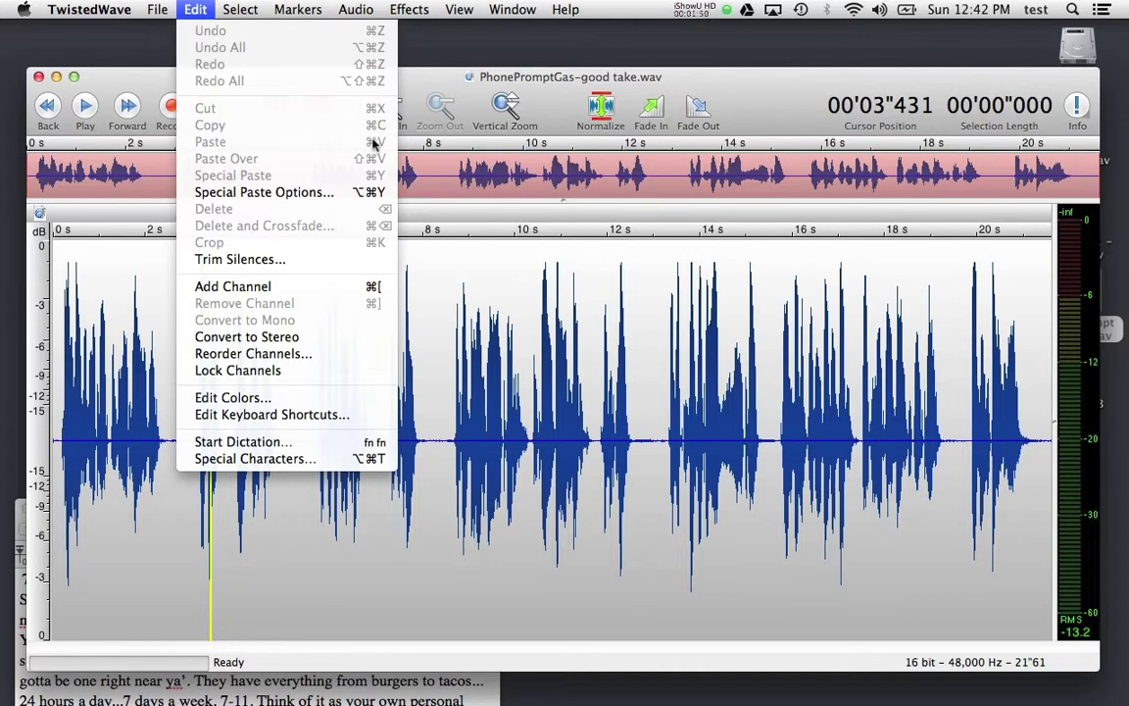
click(402, 252)
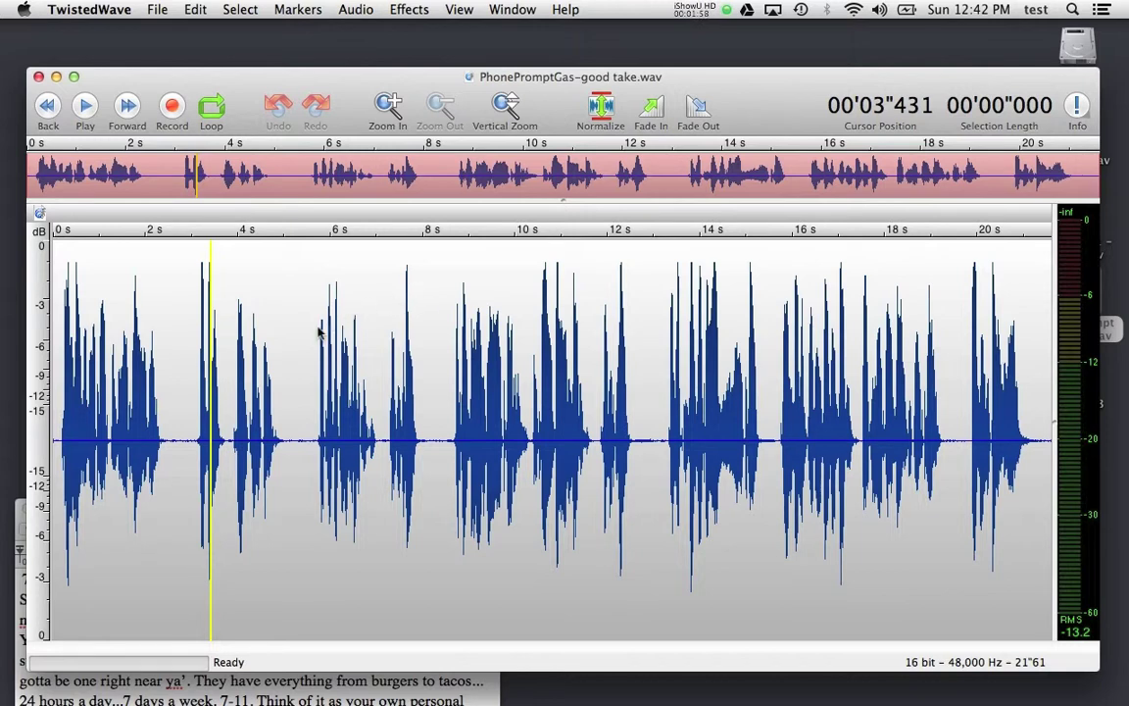
drag(315, 328, 383, 317)
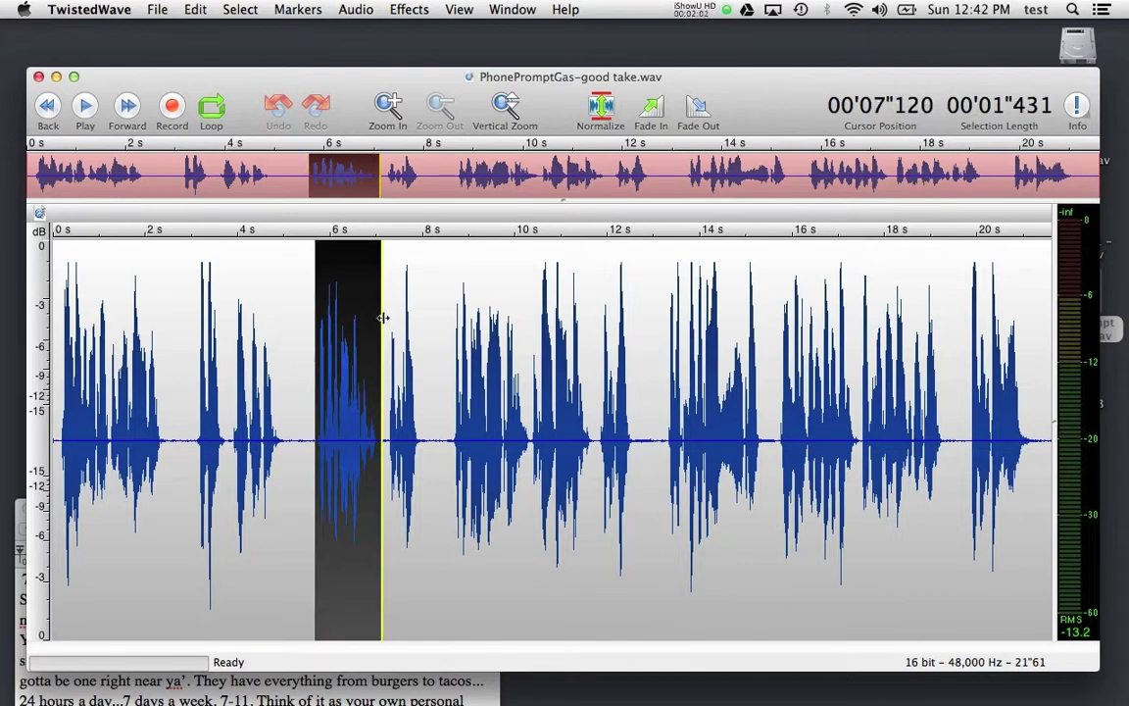
click(640, 343)
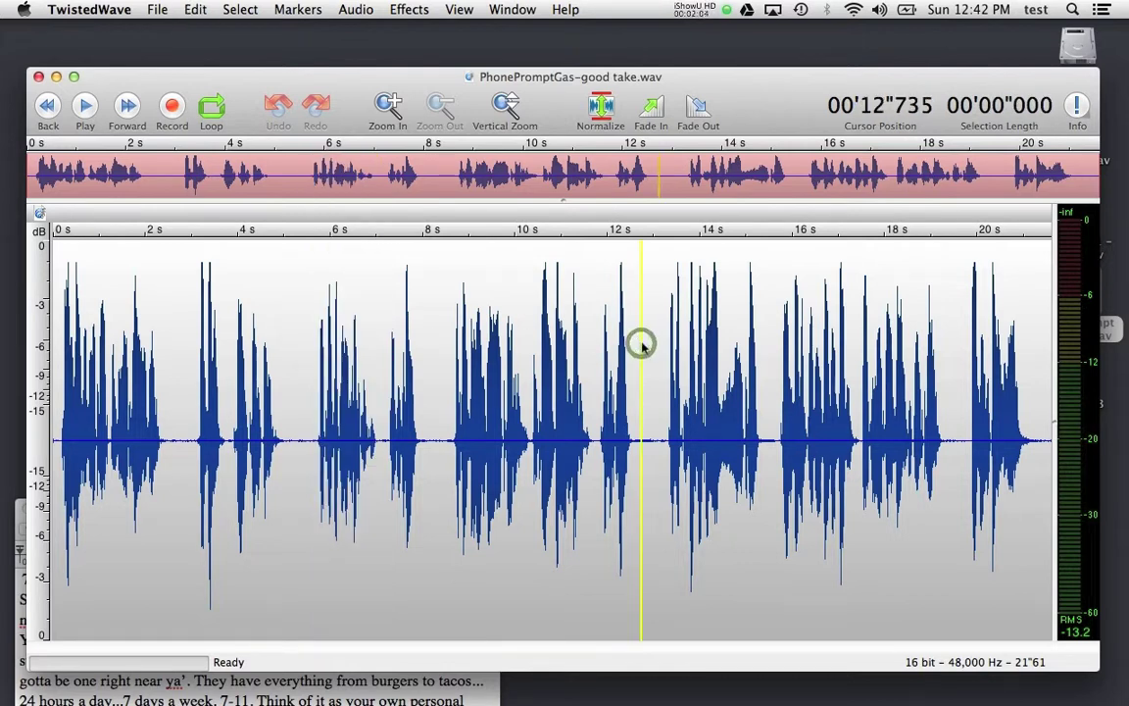
key(super+v)
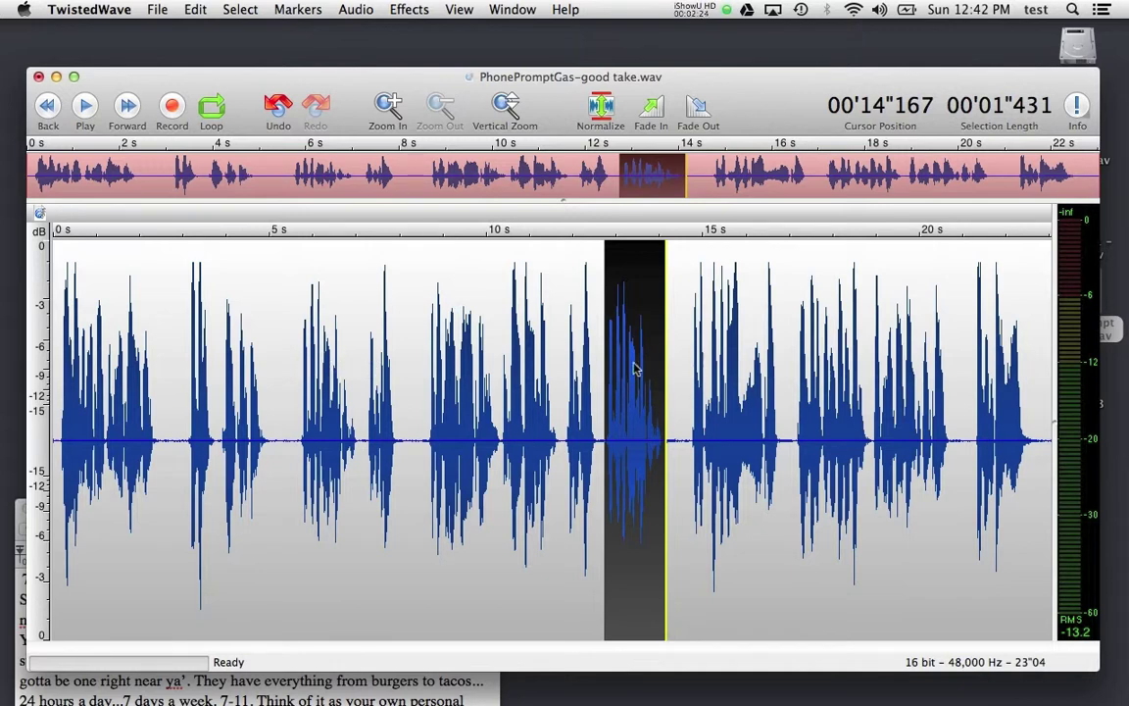
Step: Undo the earlier paste, trial-move the 5.689–7.178 s audio to 11.429 s, then undo it
key(super+z)
click(345, 361)
click(315, 363)
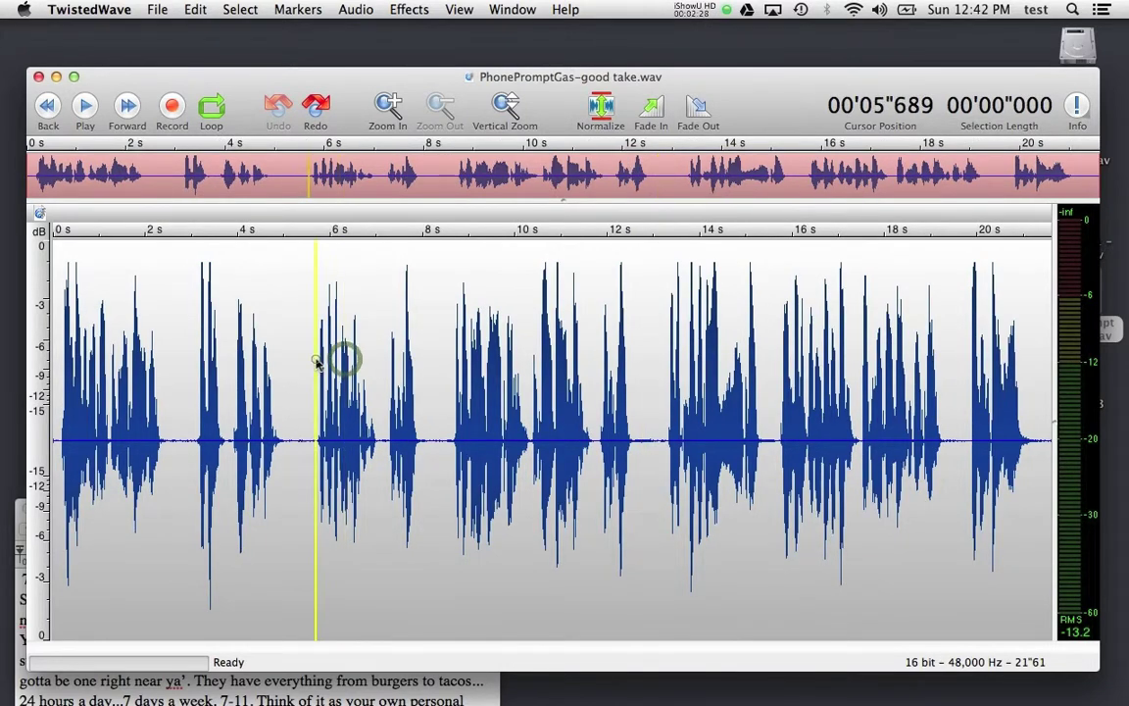
drag(315, 362, 383, 361)
key(BackSpace)
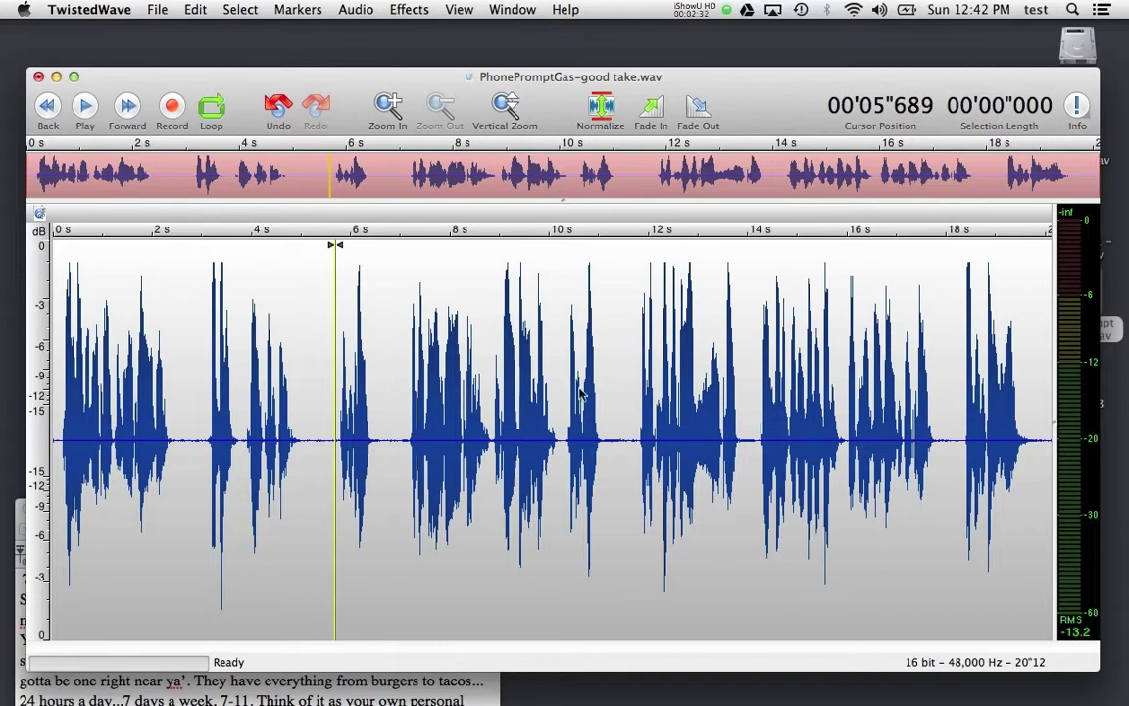
click(620, 384)
key(super+v)
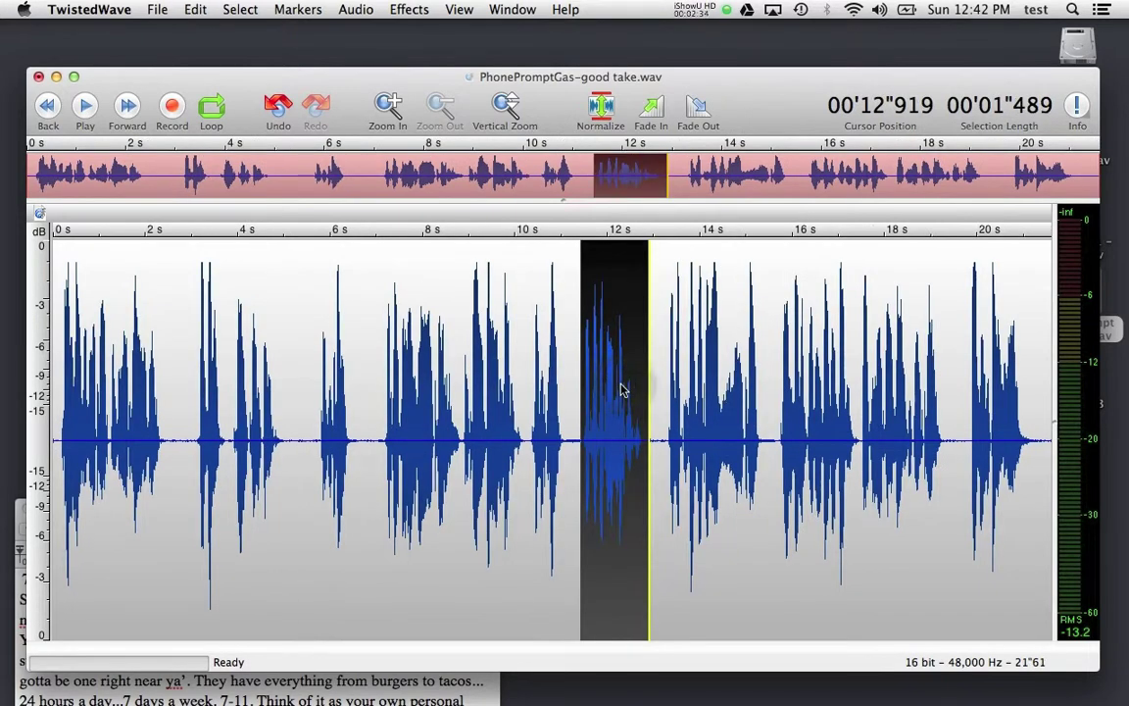
key(super+z)
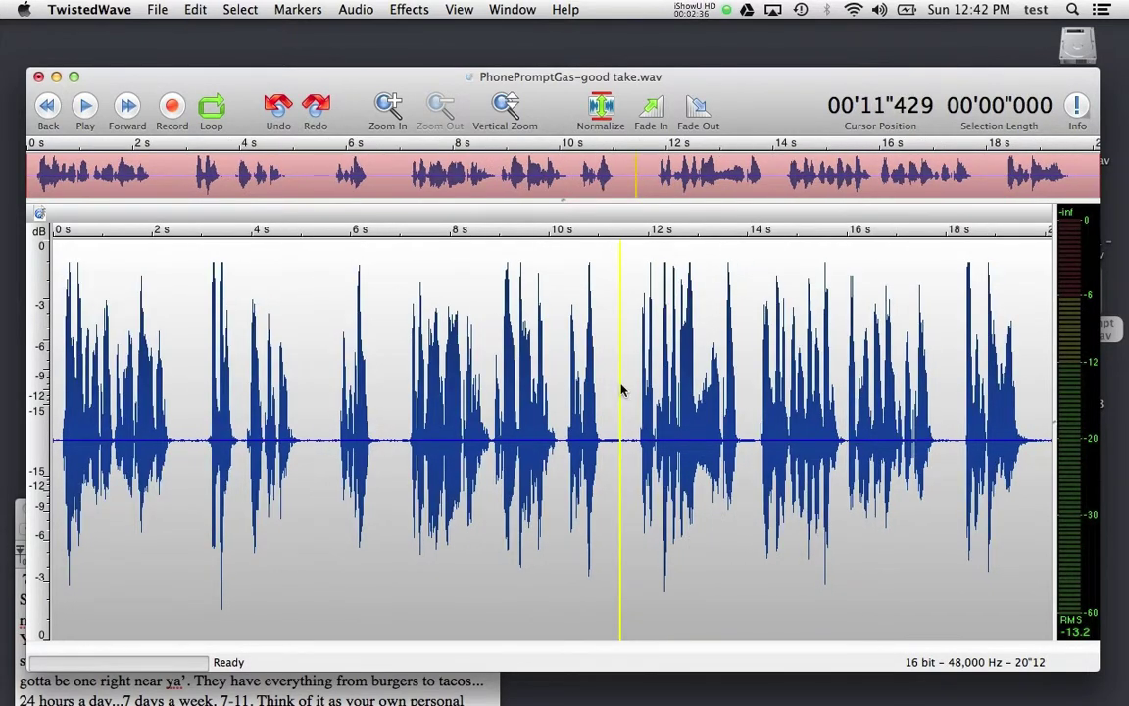
key(super+z)
Step: Trial-paste a 1.627 s copy of 5.6–7.2 s at 8.514 s, then undo it
click(483, 405)
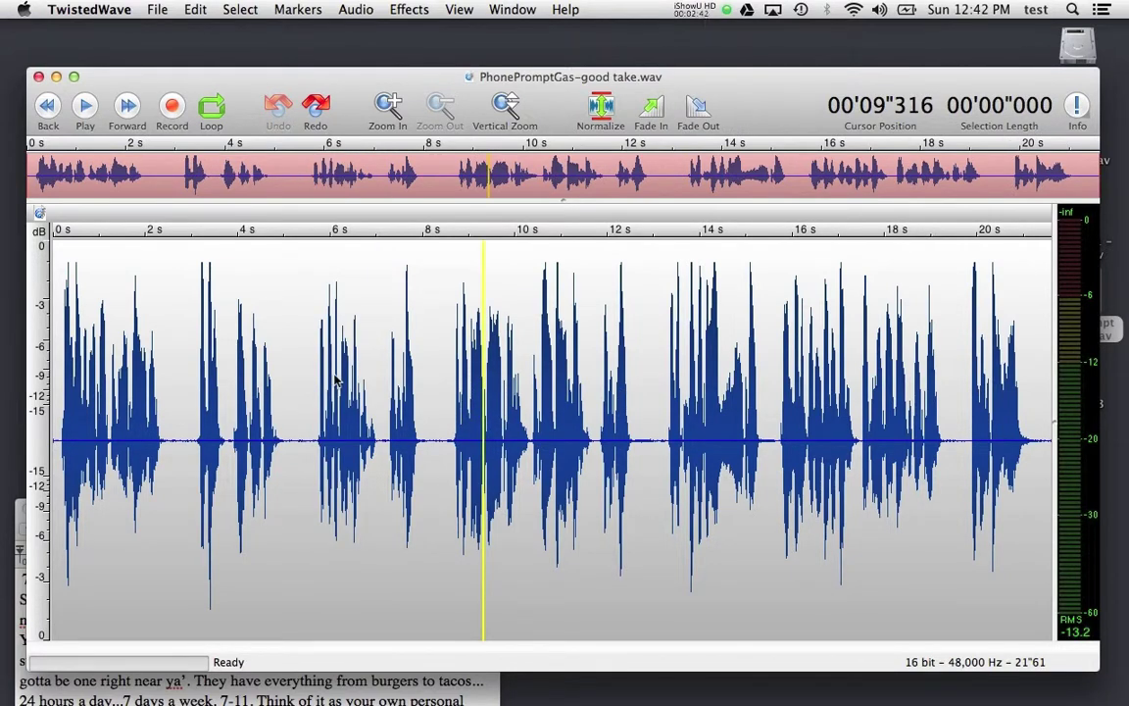
drag(310, 375, 384, 375)
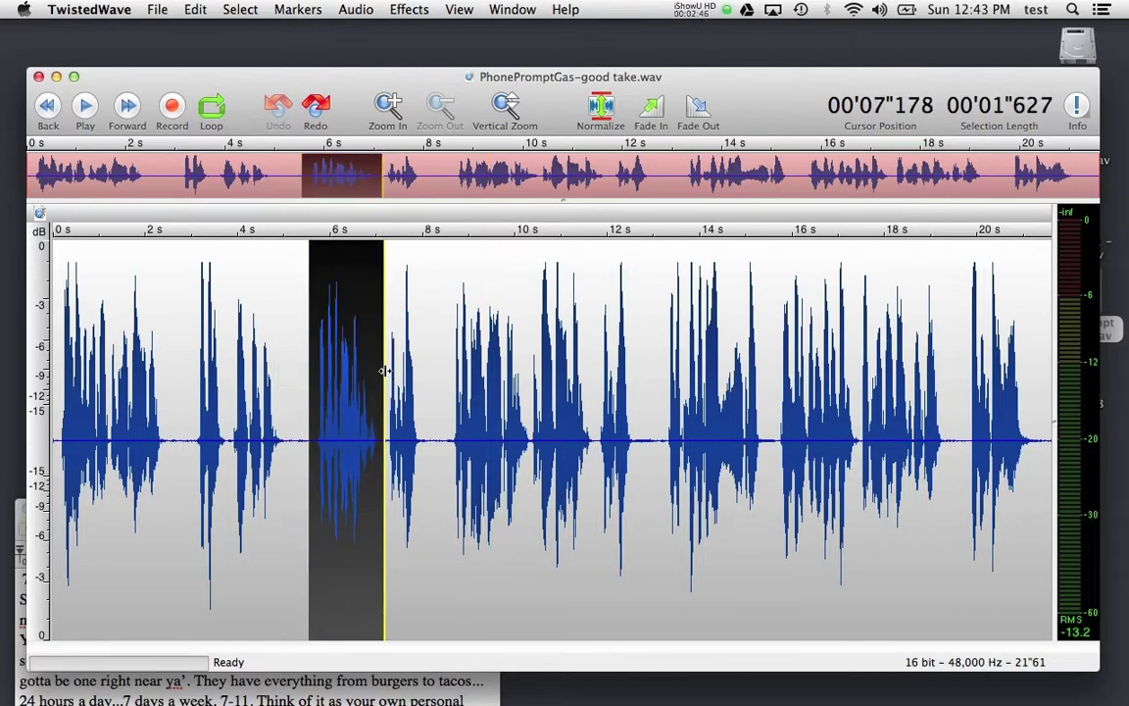
key(super+c)
click(449, 378)
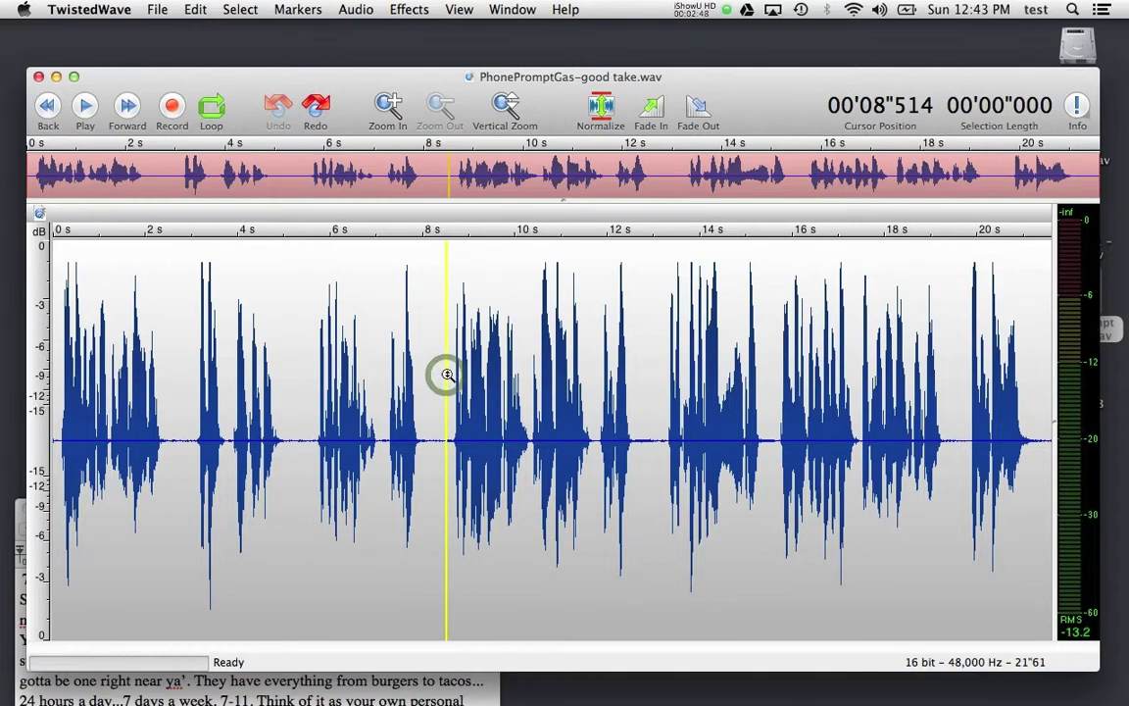
key(super+v)
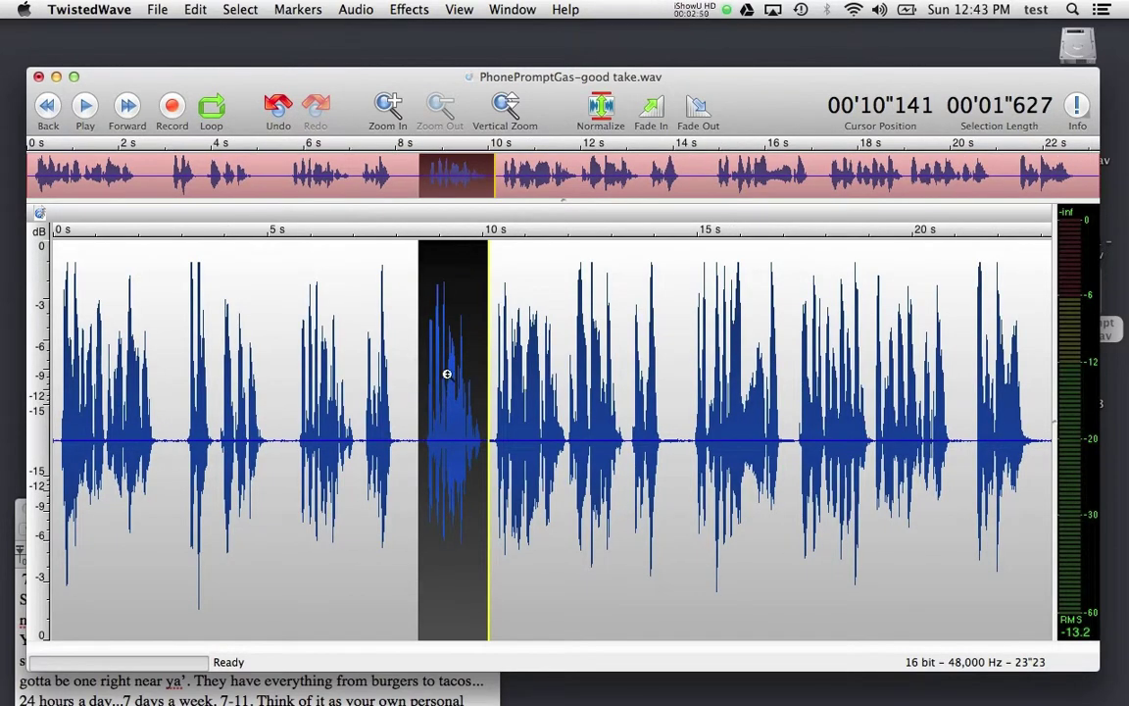
key(super+z)
click(373, 381)
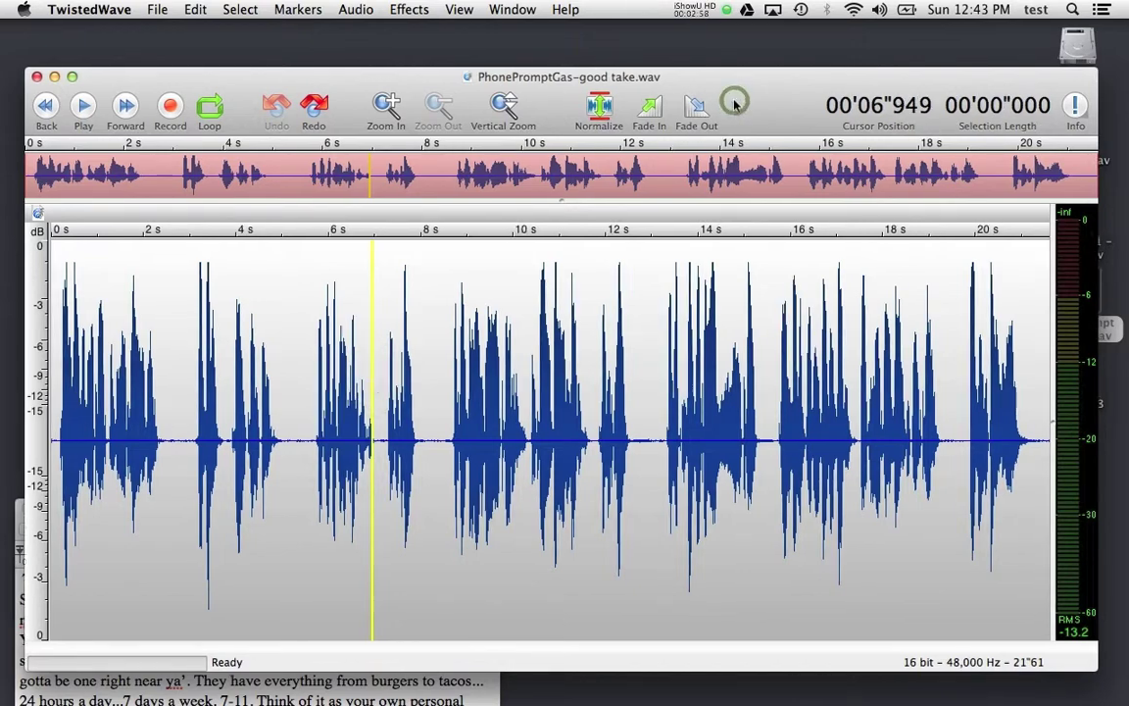
drag(737, 105, 581, 58)
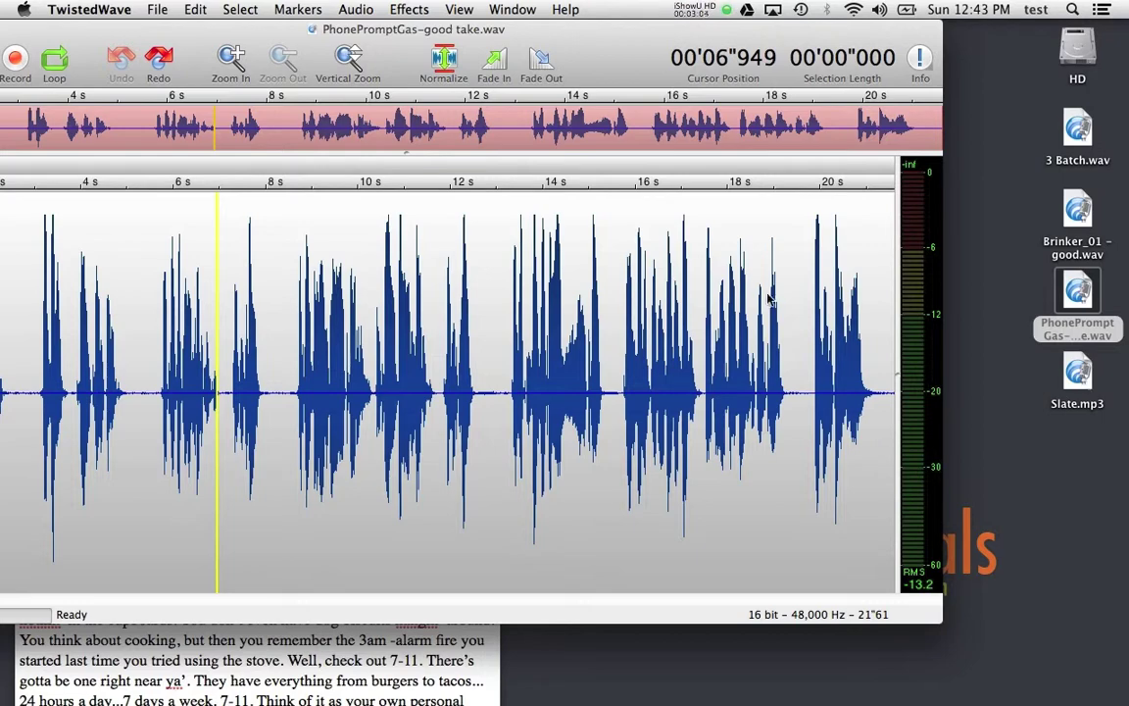
Step: Open Slate.mp3, copy the whole slate, and paste it at the start of the take
double_click(1077, 375)
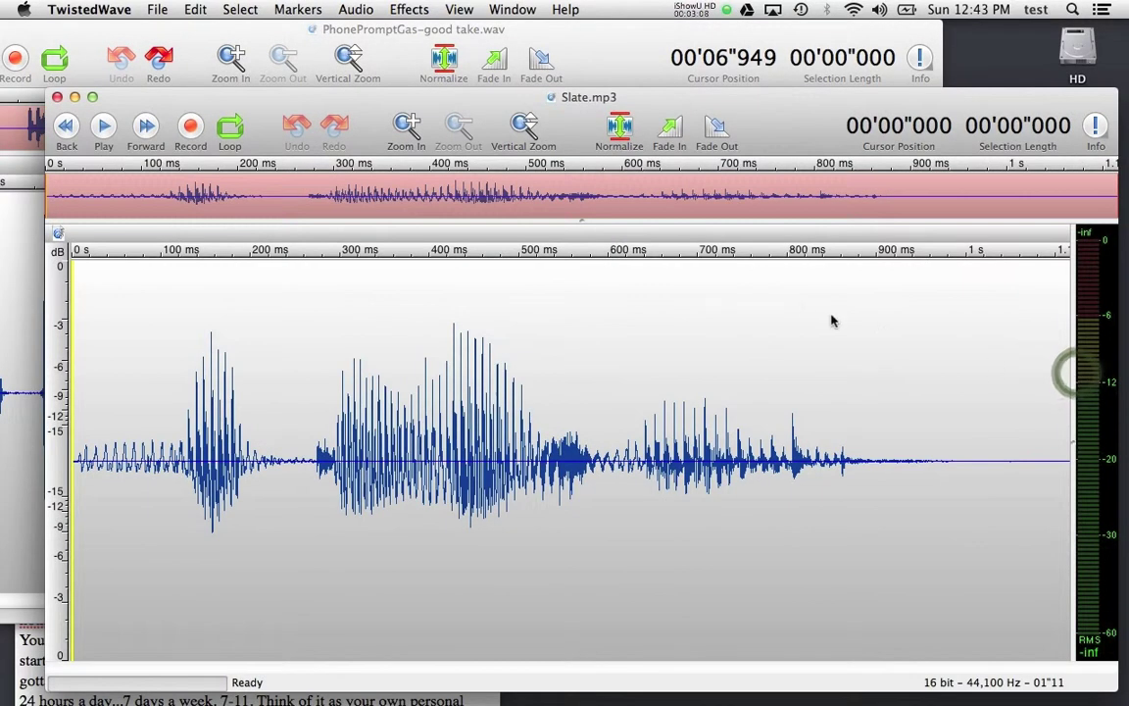
double_click(423, 357)
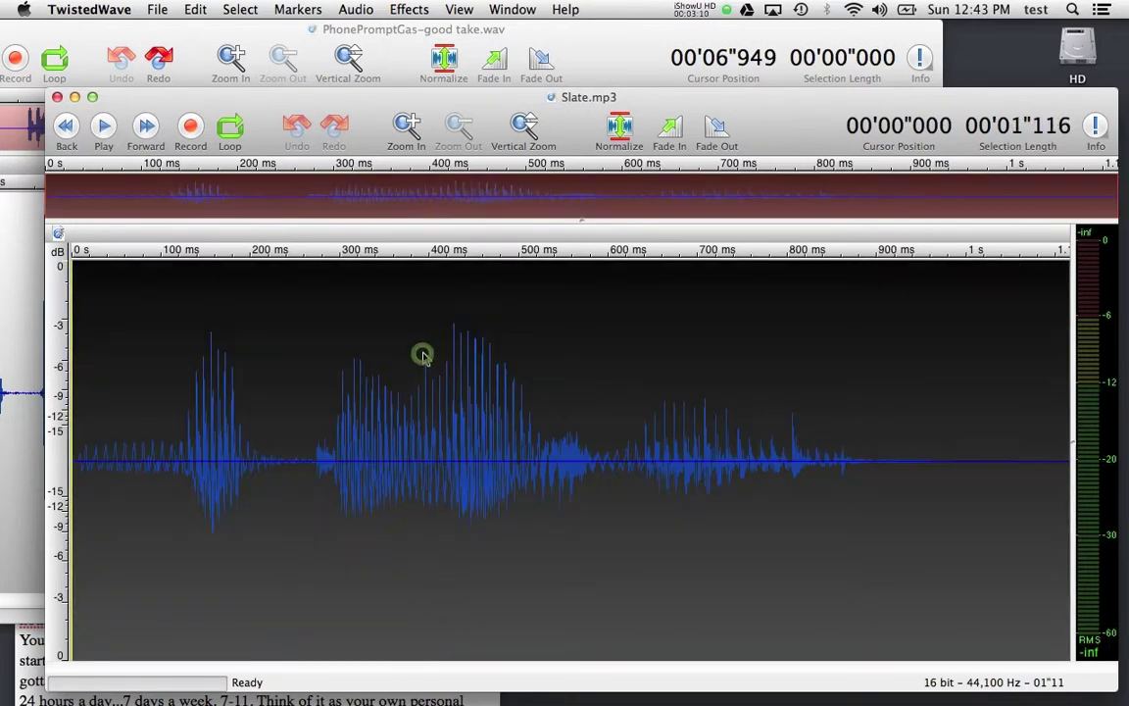
key(super+c)
click(195, 10)
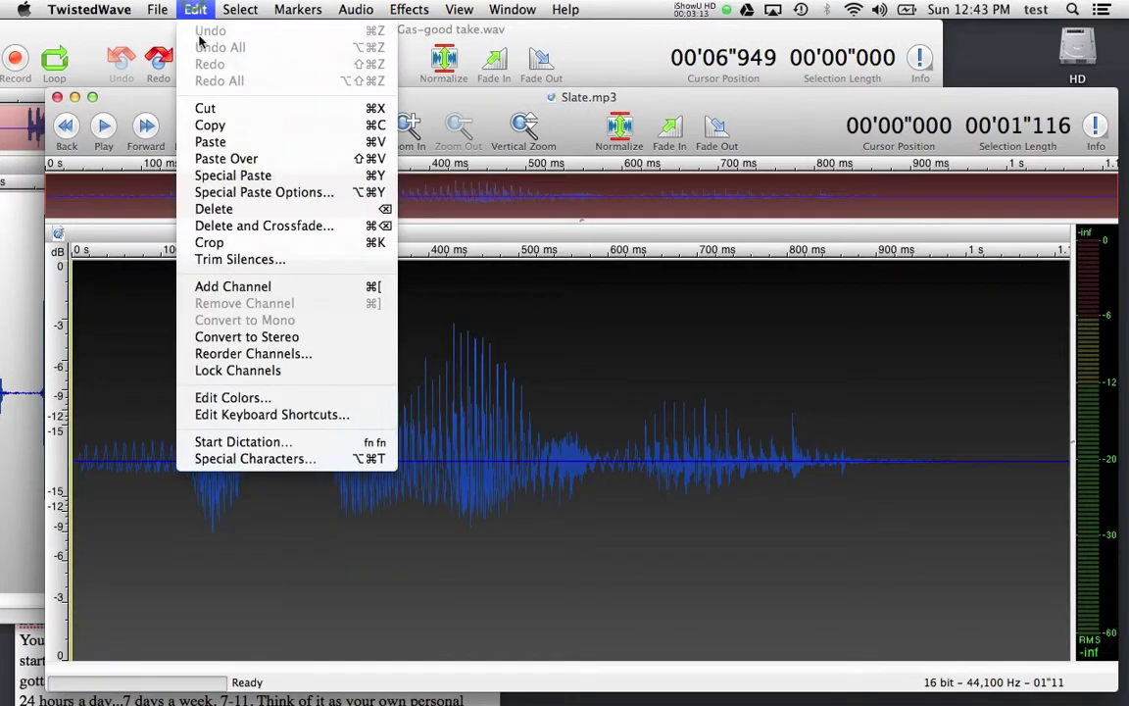
click(201, 124)
click(101, 32)
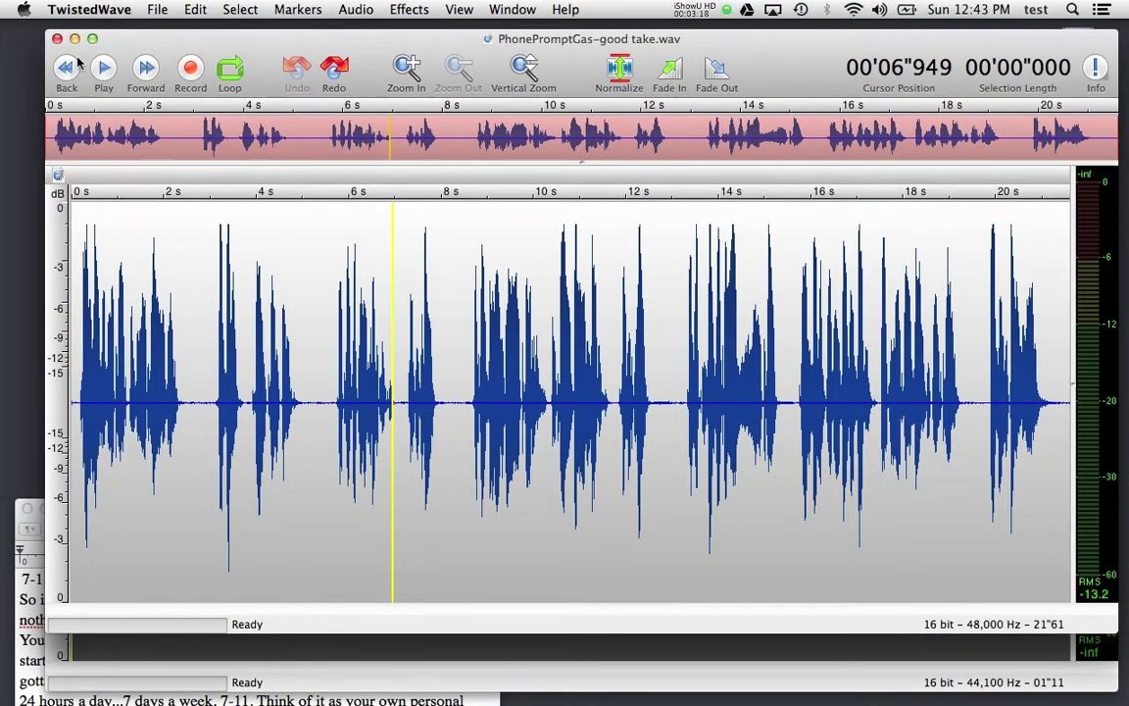
click(68, 67)
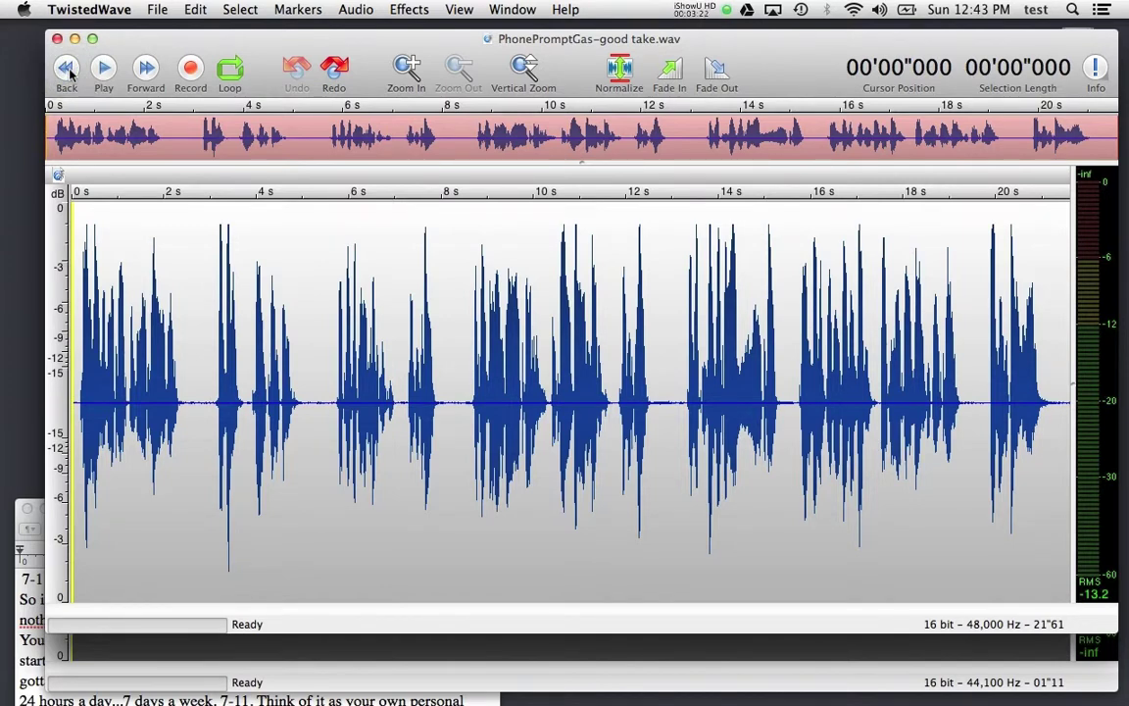
key(super+v)
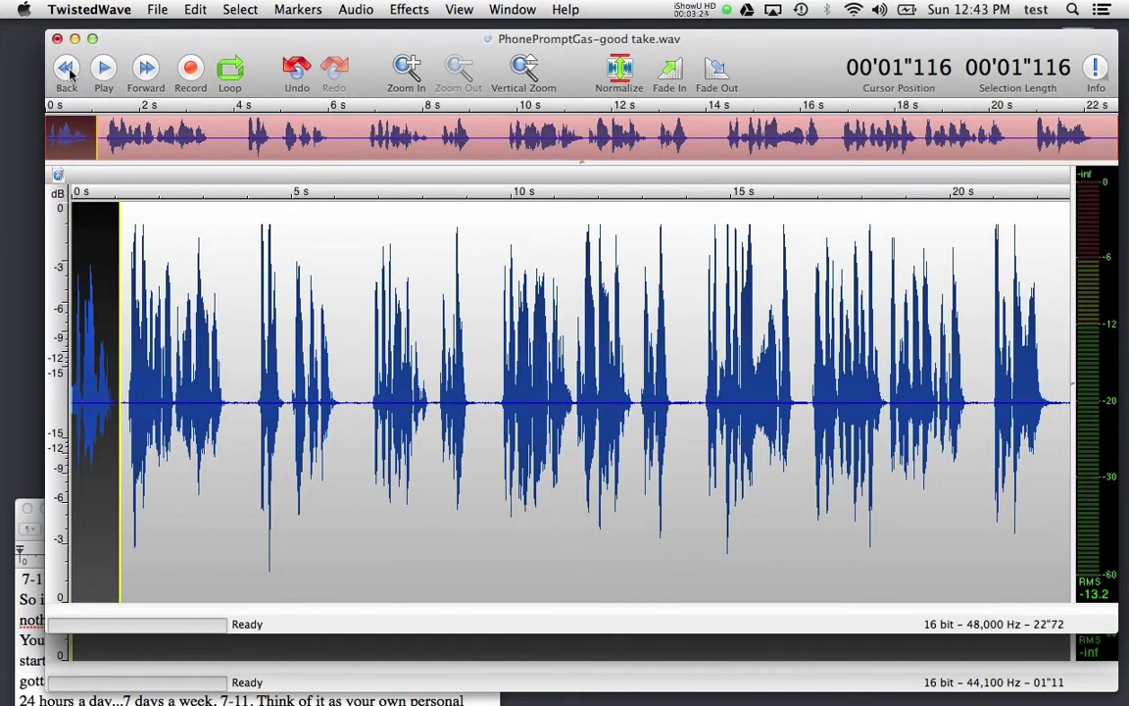
Step: Play the beginning of the take to check the slate, then close Slate.mp3
click(90, 319)
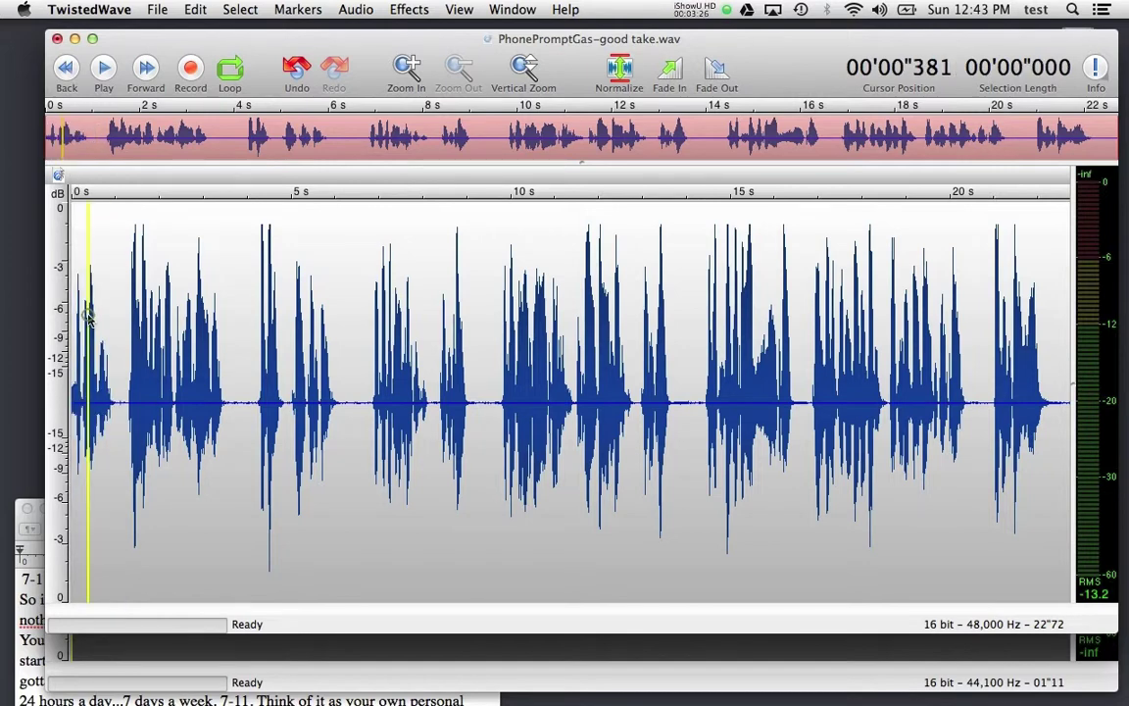
key(space)
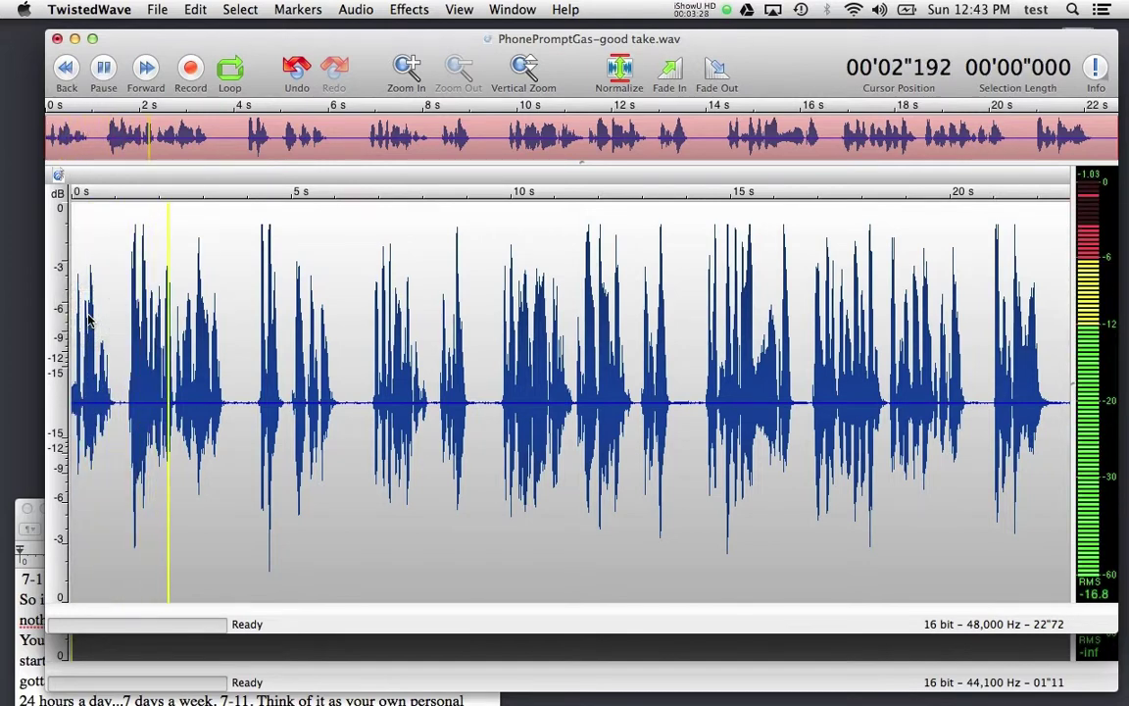
key(space)
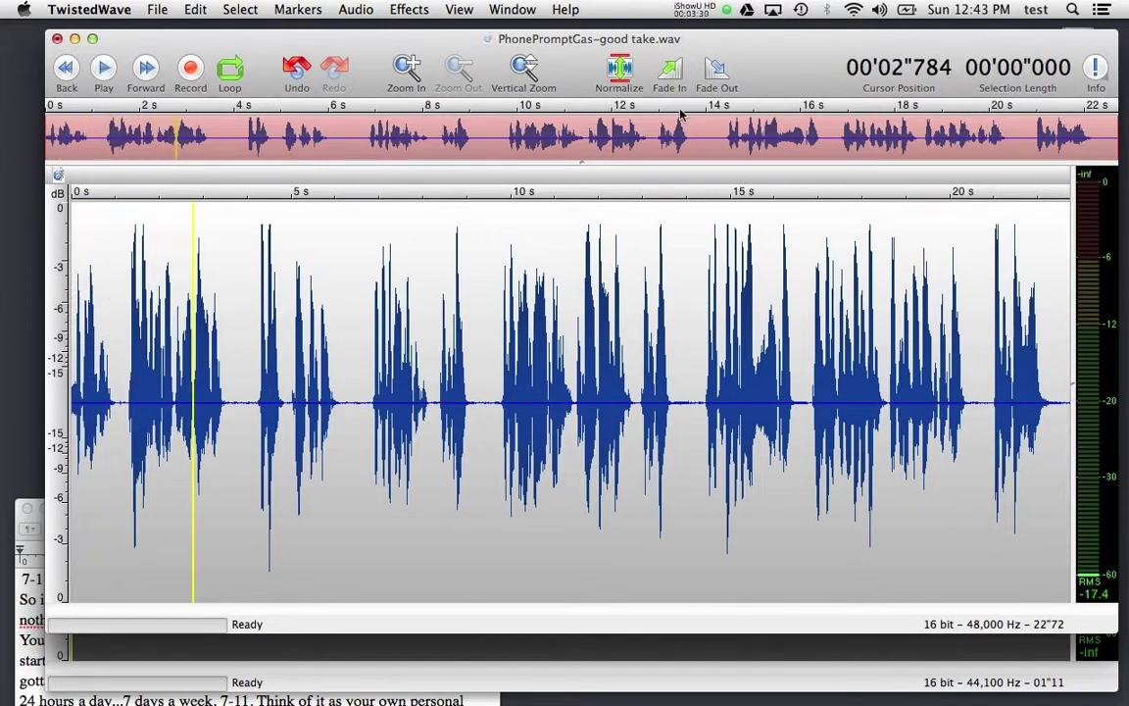
drag(690, 69, 566, 59)
click(1034, 103)
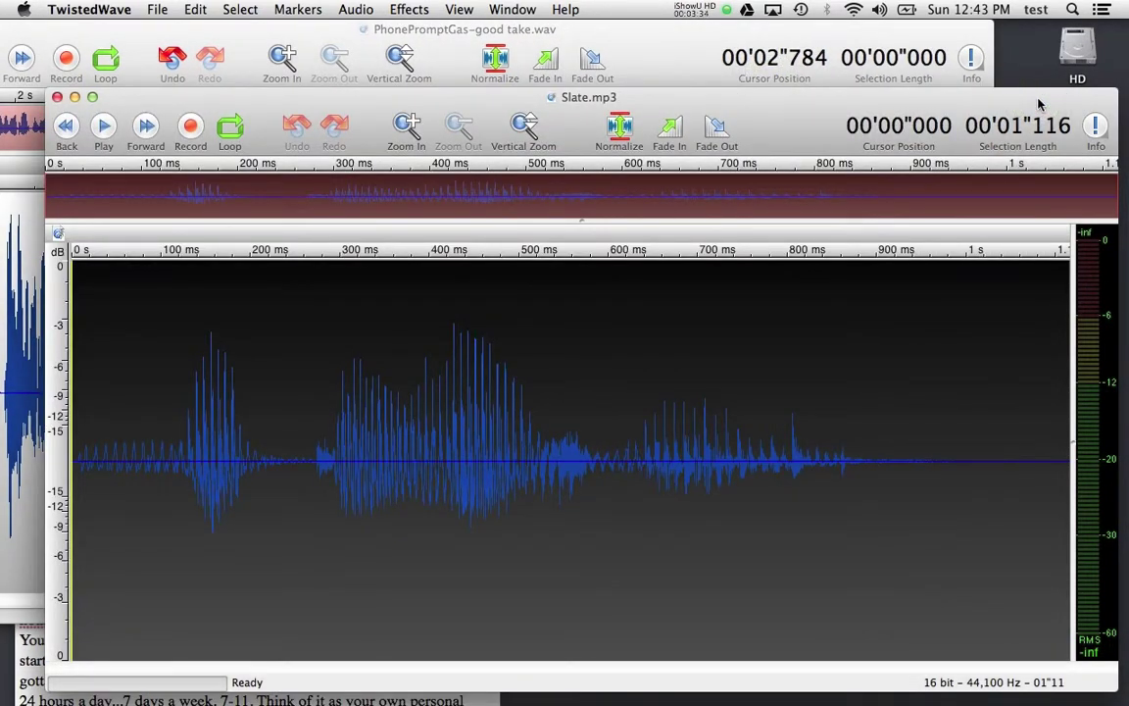
key(super+w)
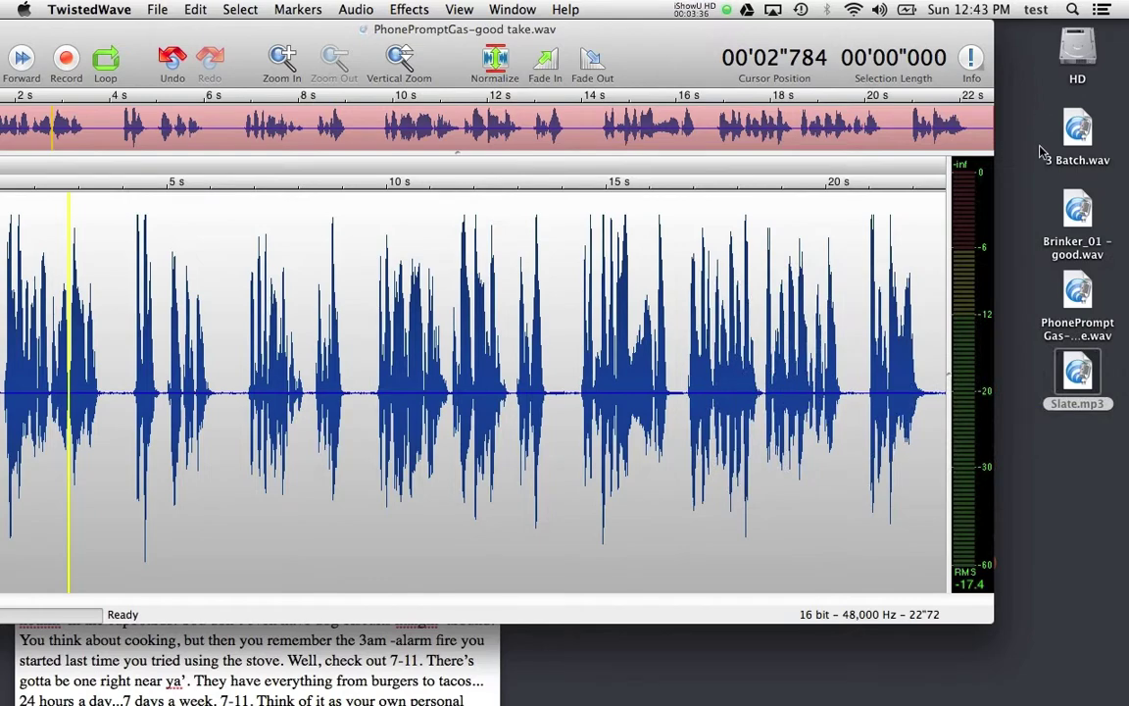
double_click(1076, 206)
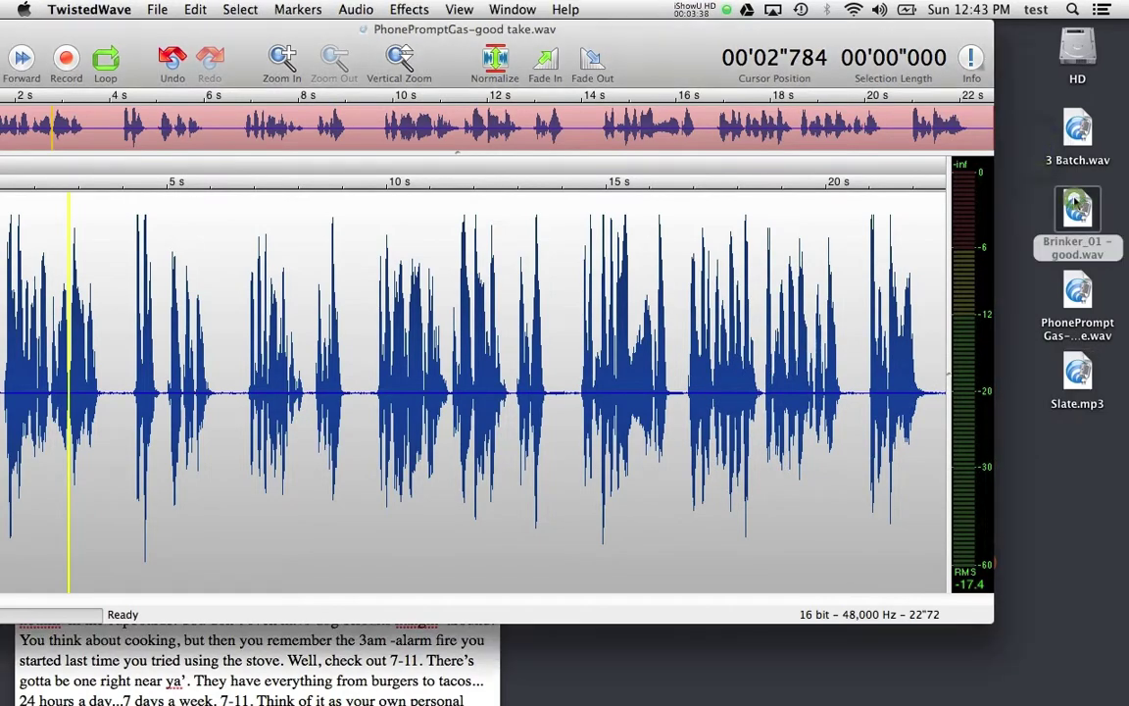
drag(742, 107, 775, 51)
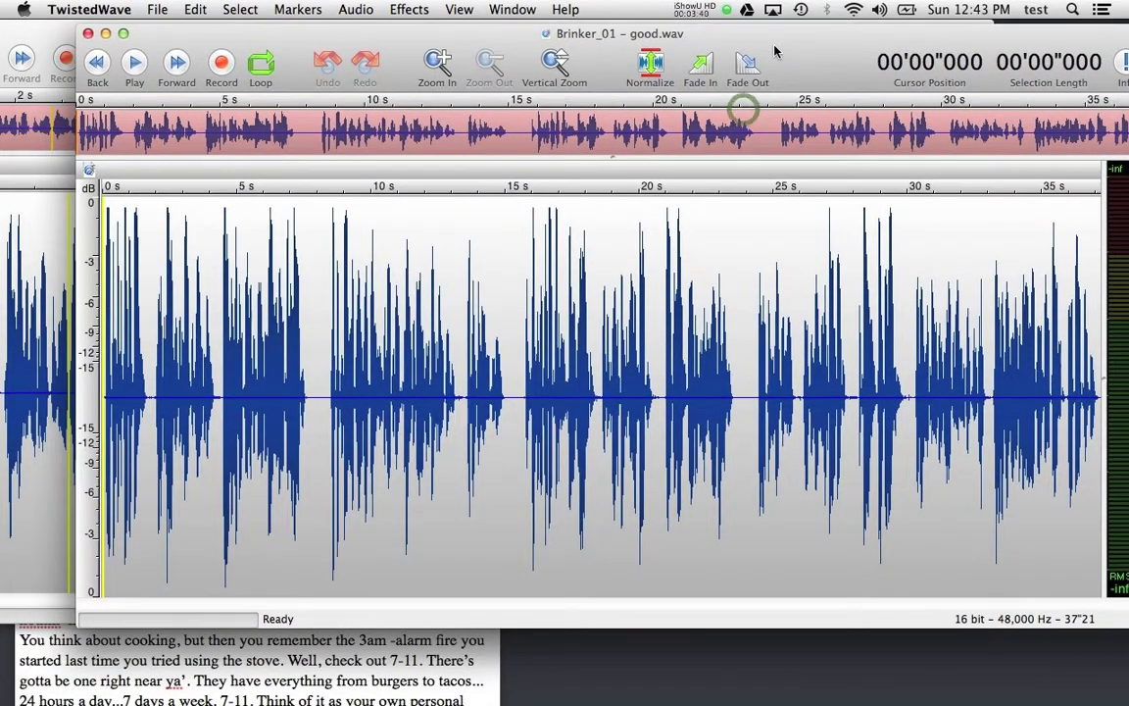
click(96, 63)
key(super+v)
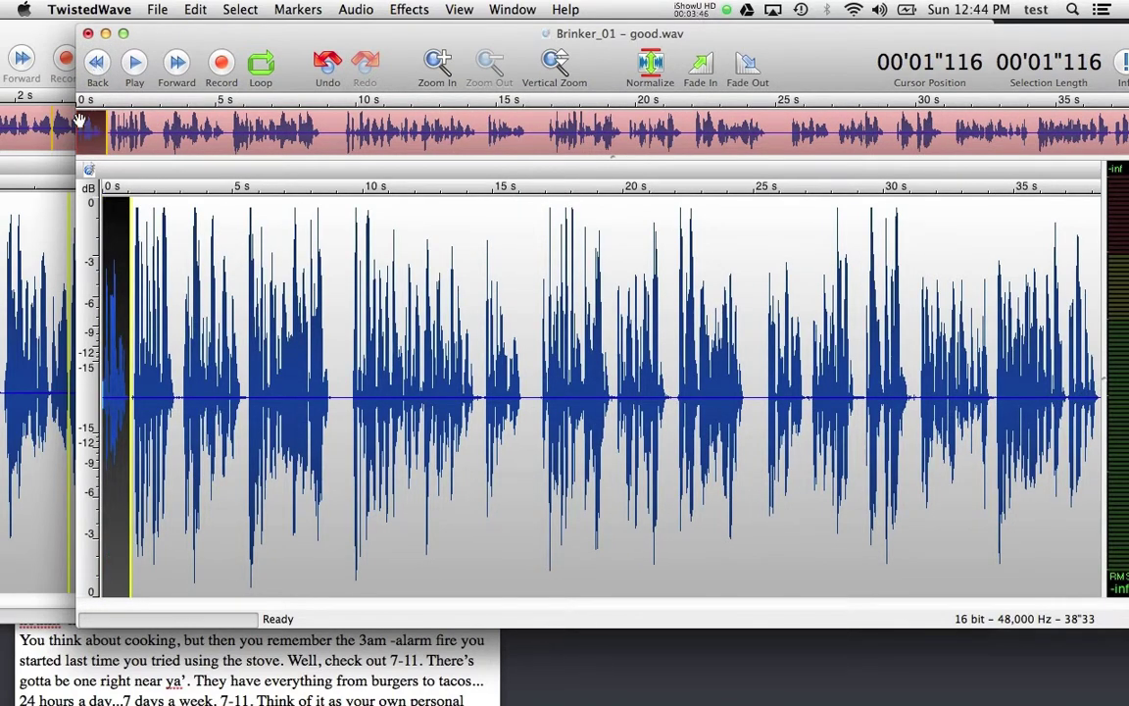
click(113, 262)
key(space)
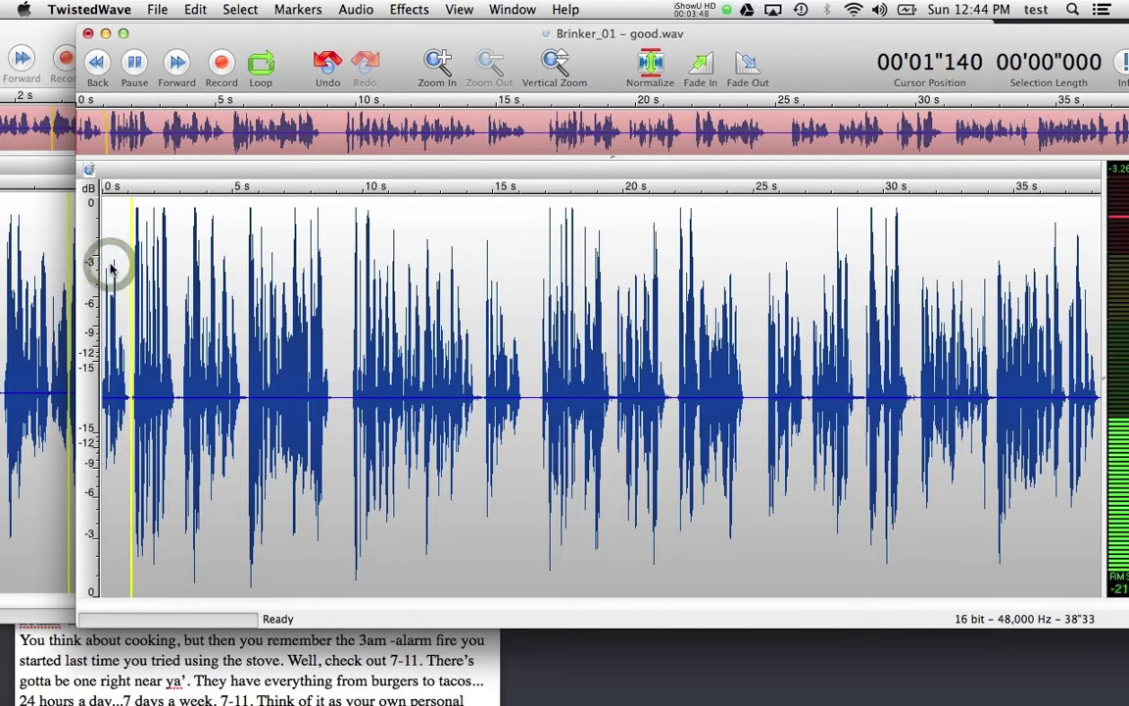
key(space)
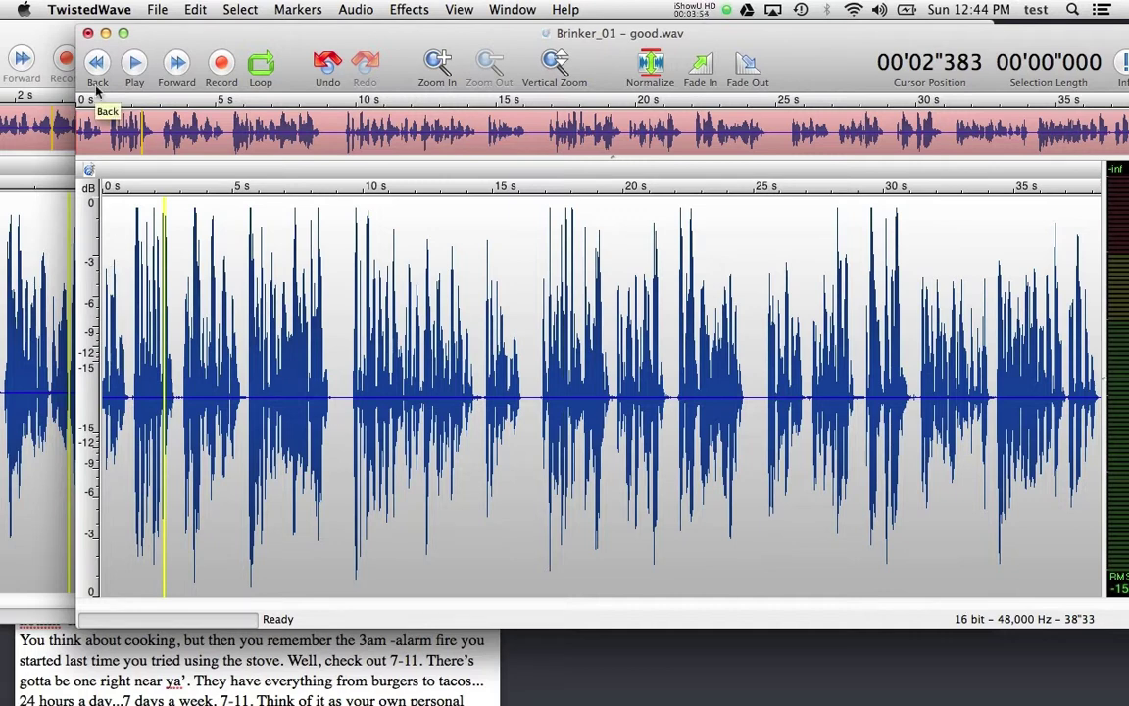
click(87, 33)
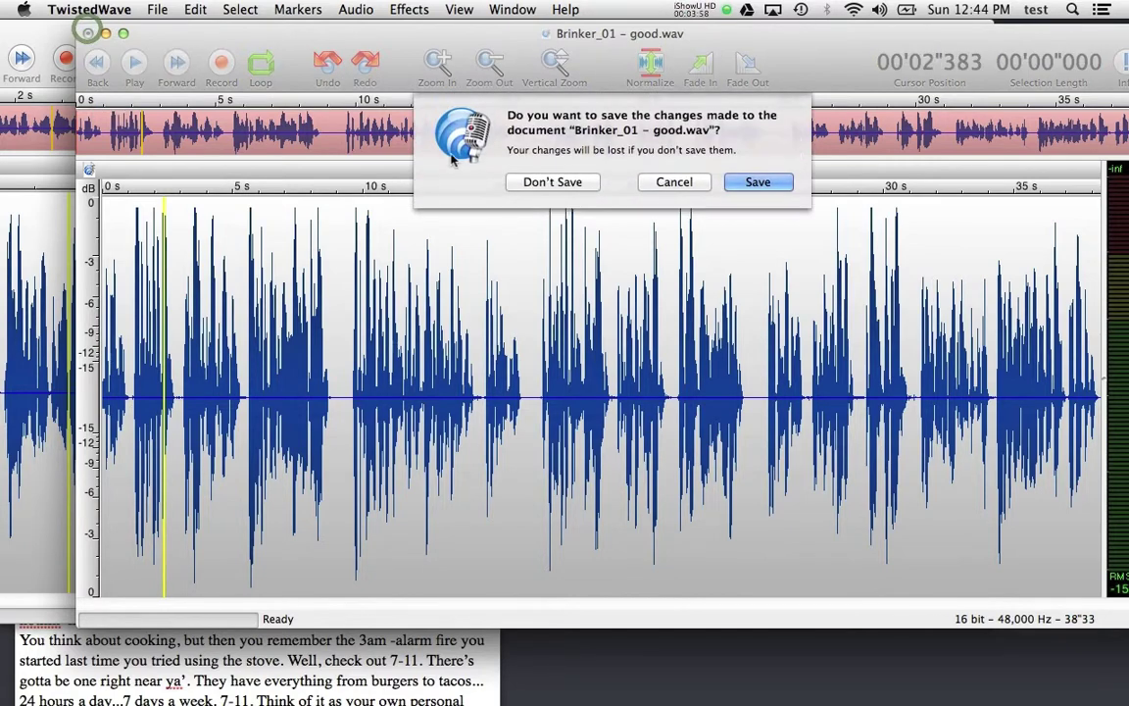
click(524, 180)
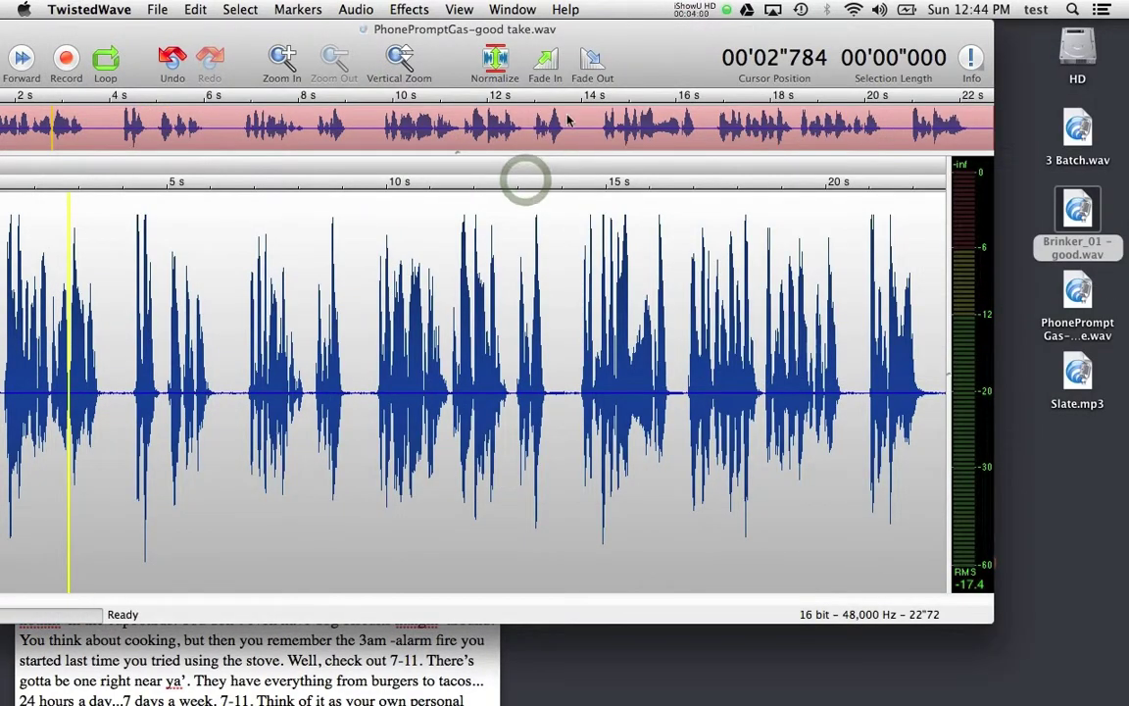
Step: Enlarge the take's window to full screen, zoom in four steps, then out to the full file
double_click(637, 57)
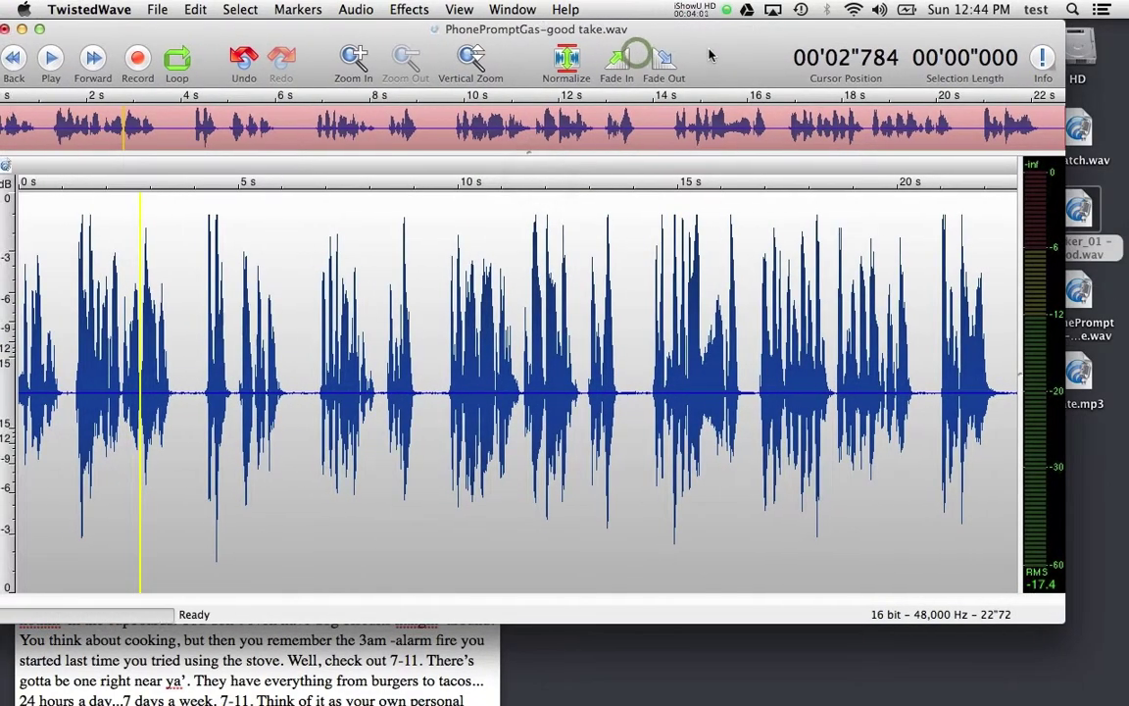
click(37, 30)
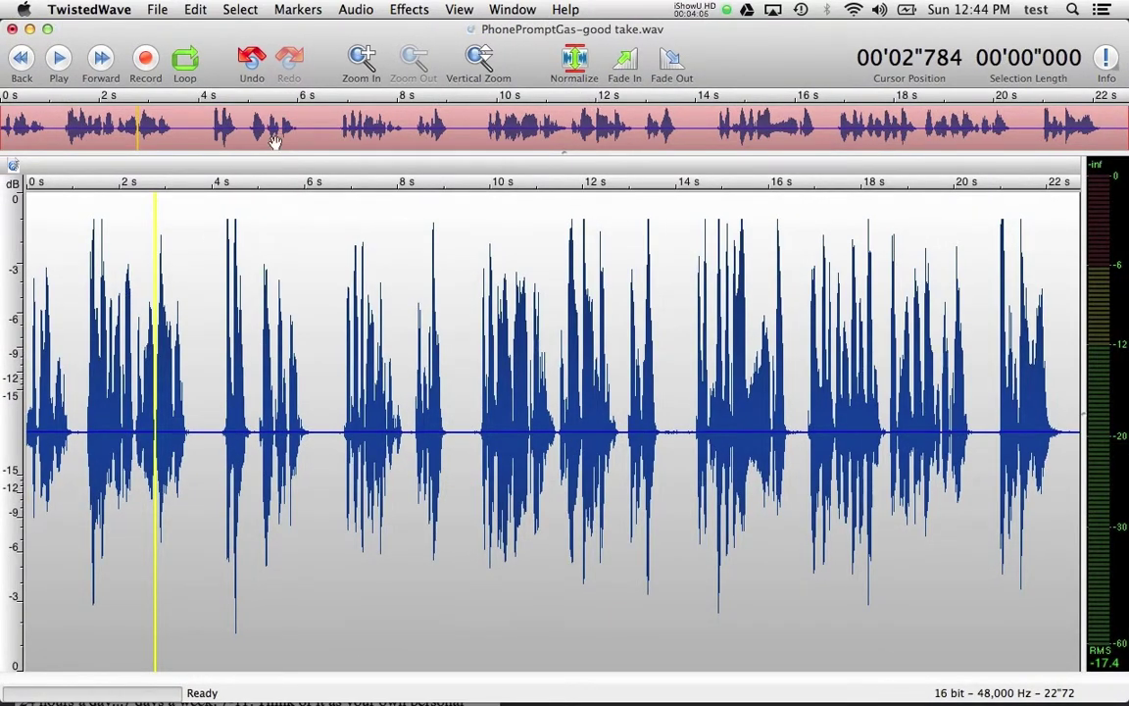
click(359, 55)
click(358, 55)
click(359, 55)
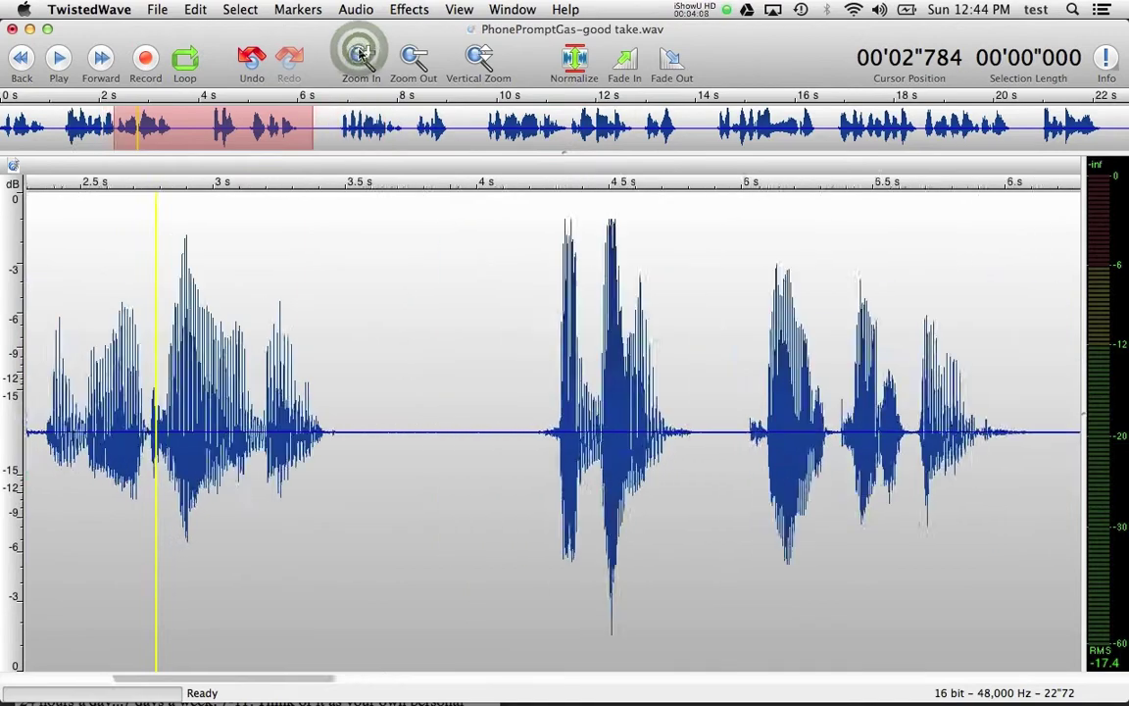
click(361, 55)
click(413, 56)
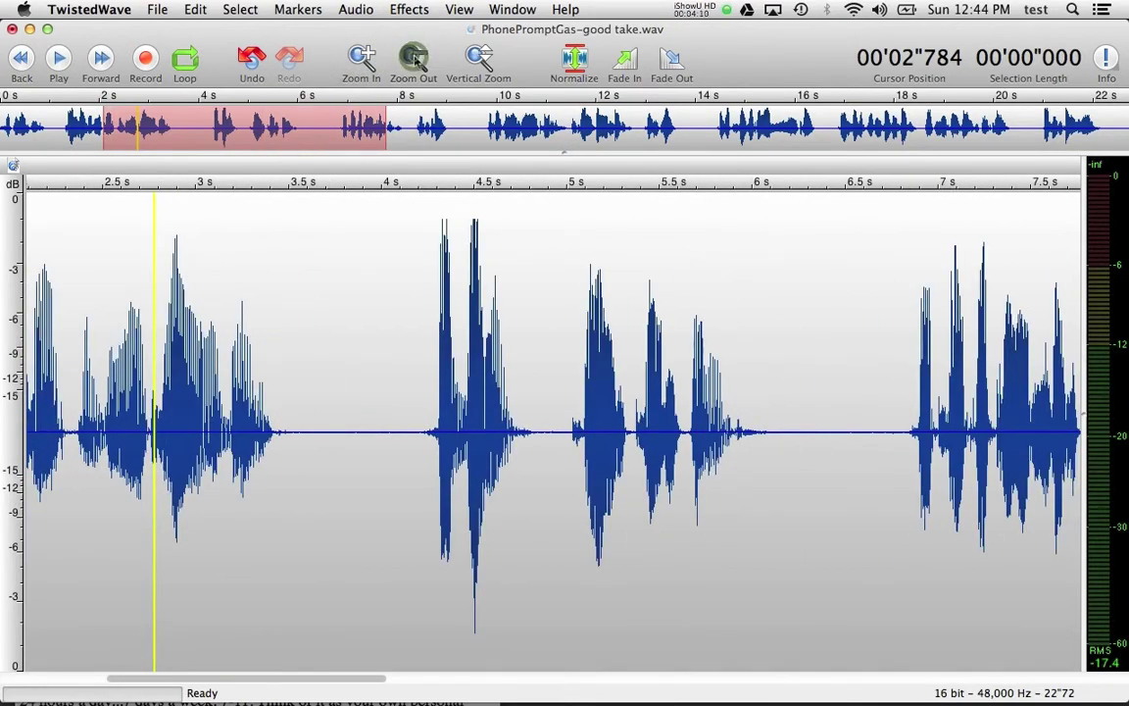
click(413, 57)
click(414, 56)
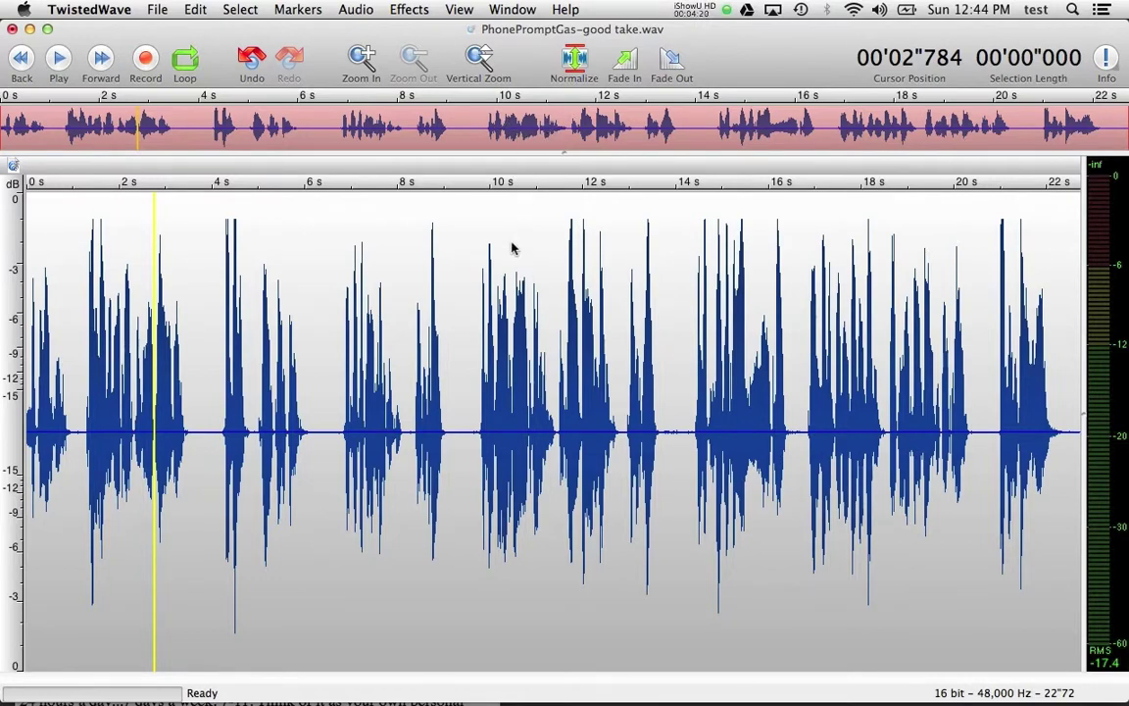
Step: Zoom in three steps around 9.5 s, then select the final phrase from 20.8 to 22.3 s
click(466, 271)
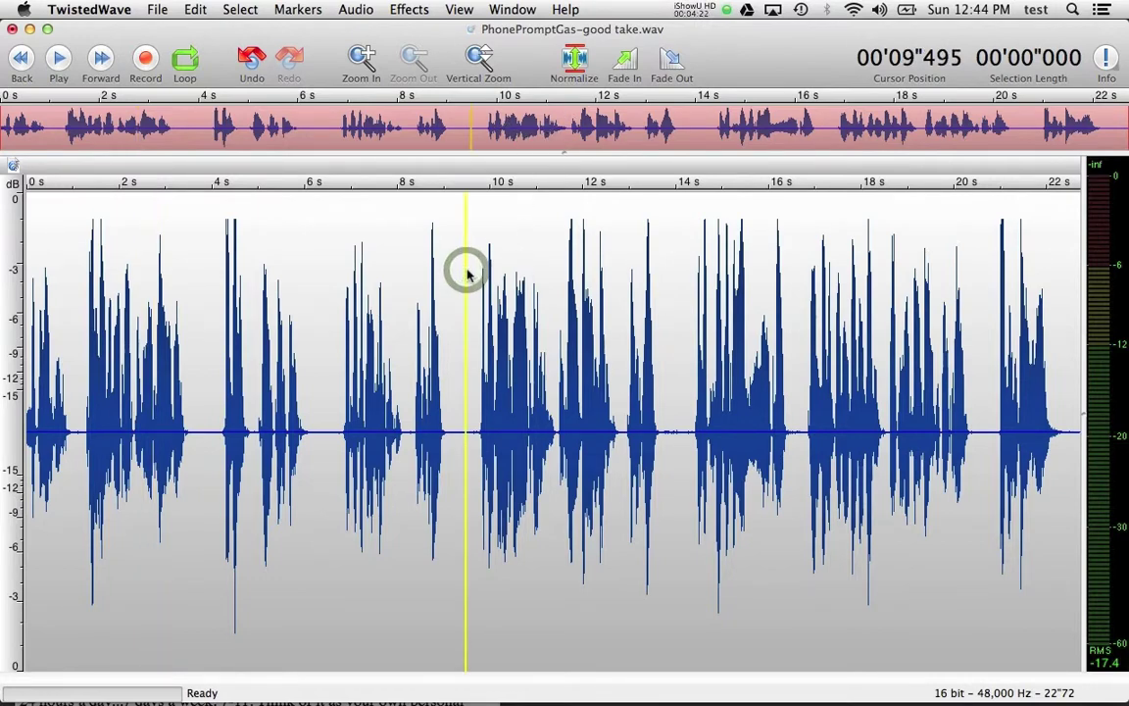
click(362, 59)
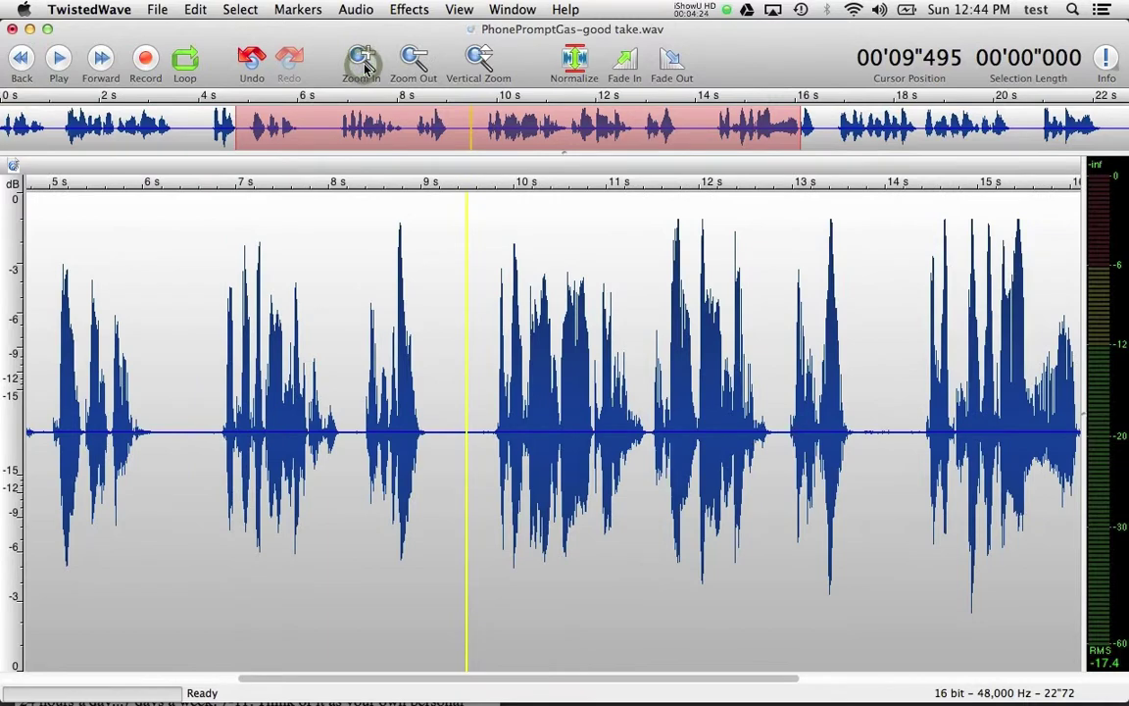
click(363, 63)
click(363, 61)
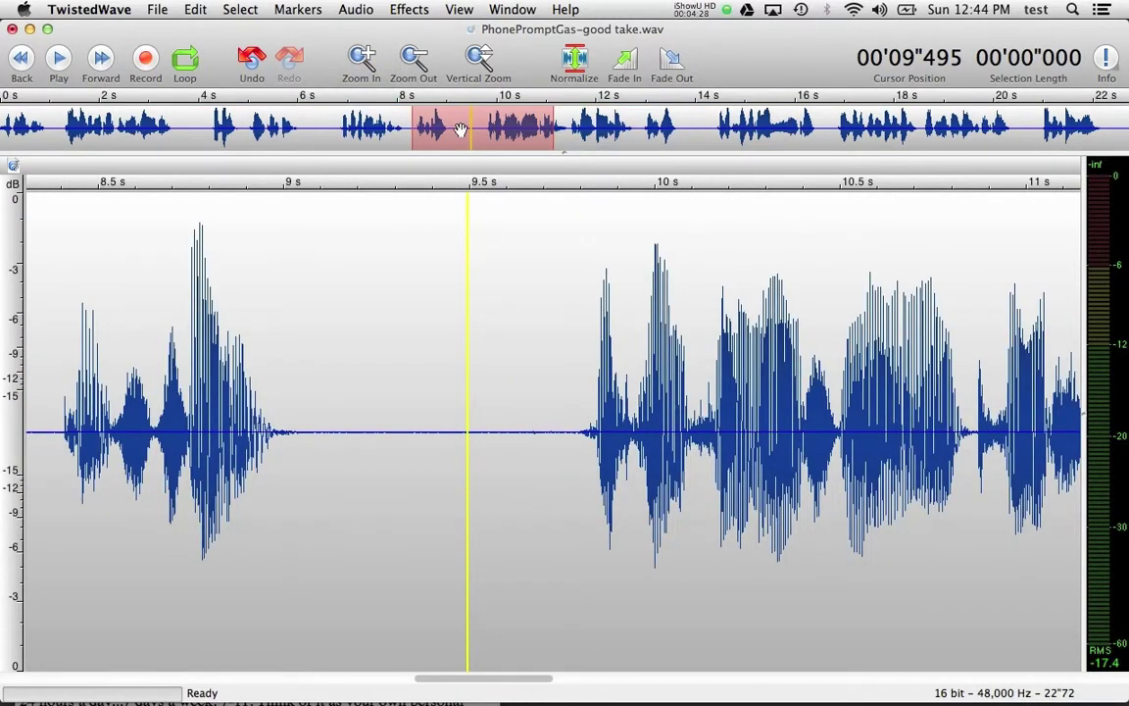
drag(461, 130, 1117, 123)
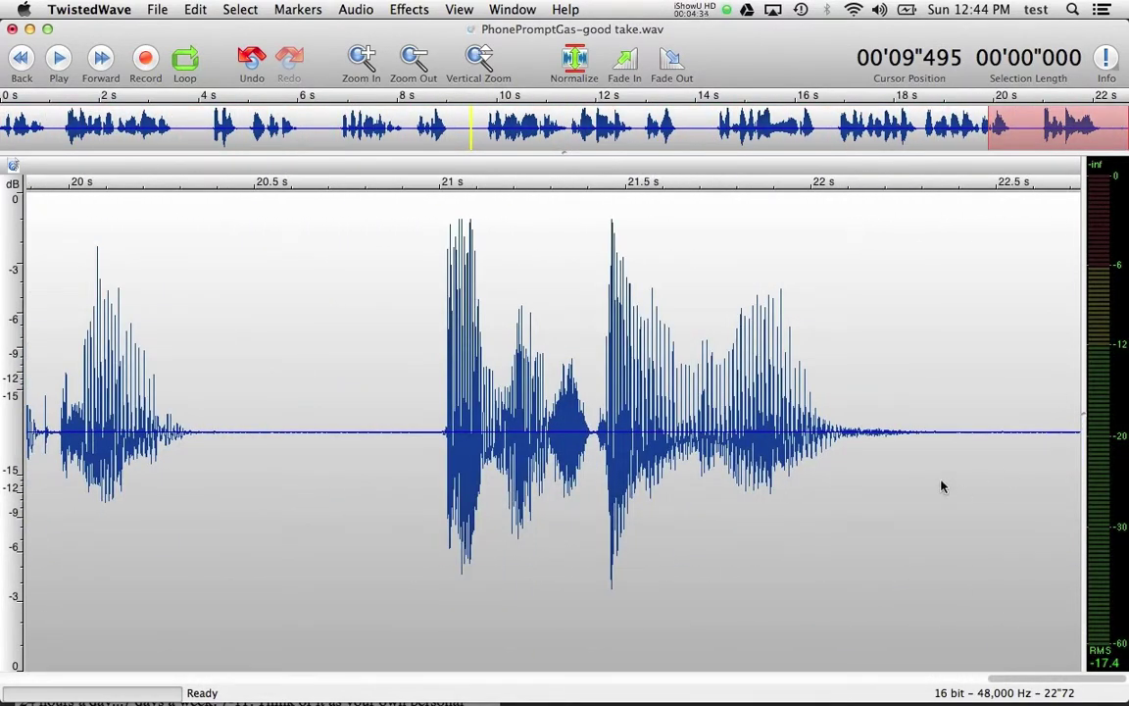
drag(945, 431, 1078, 431)
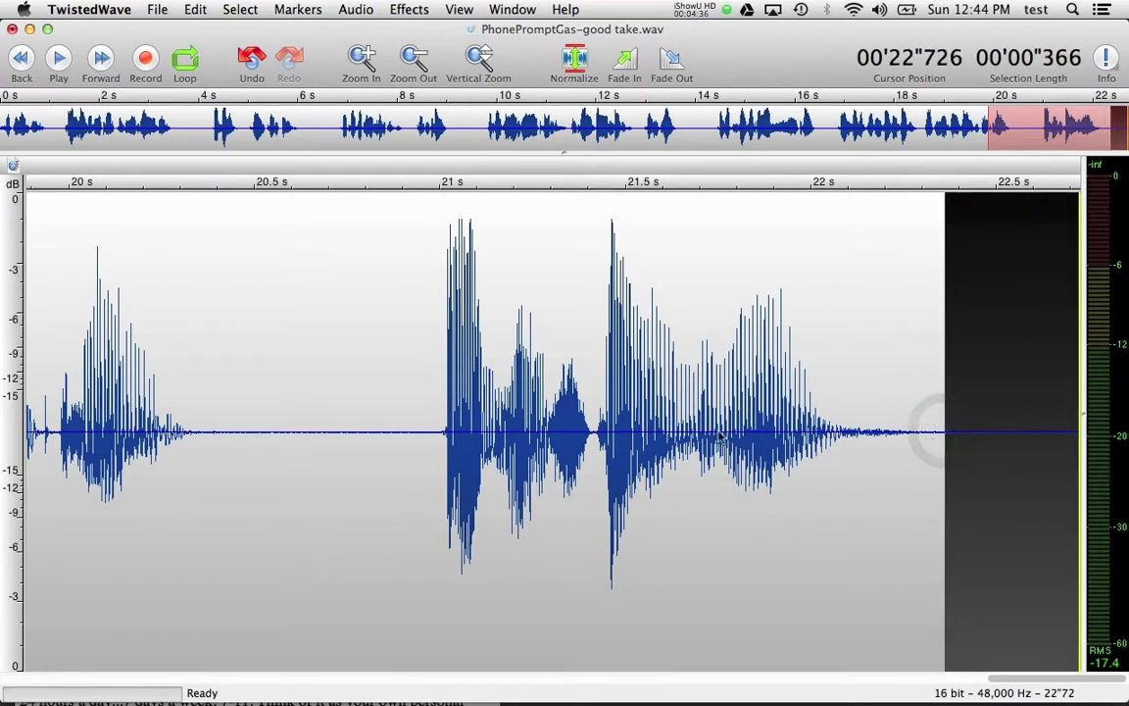
drag(372, 288, 925, 226)
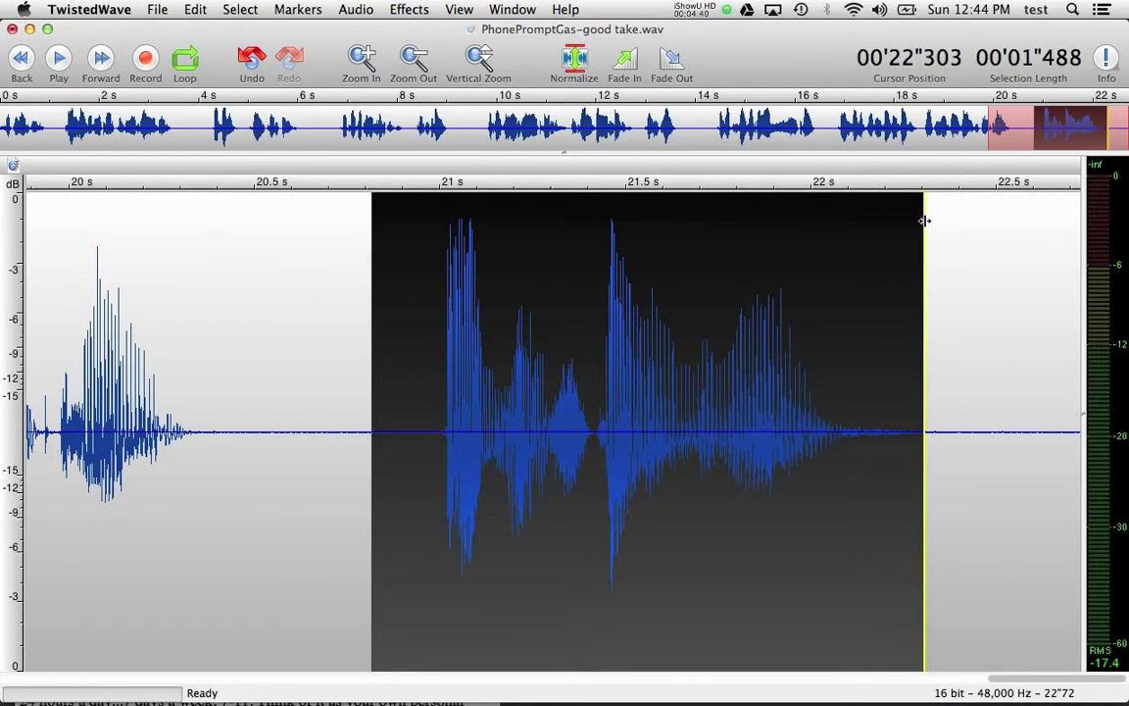
drag(1018, 118, 456, 108)
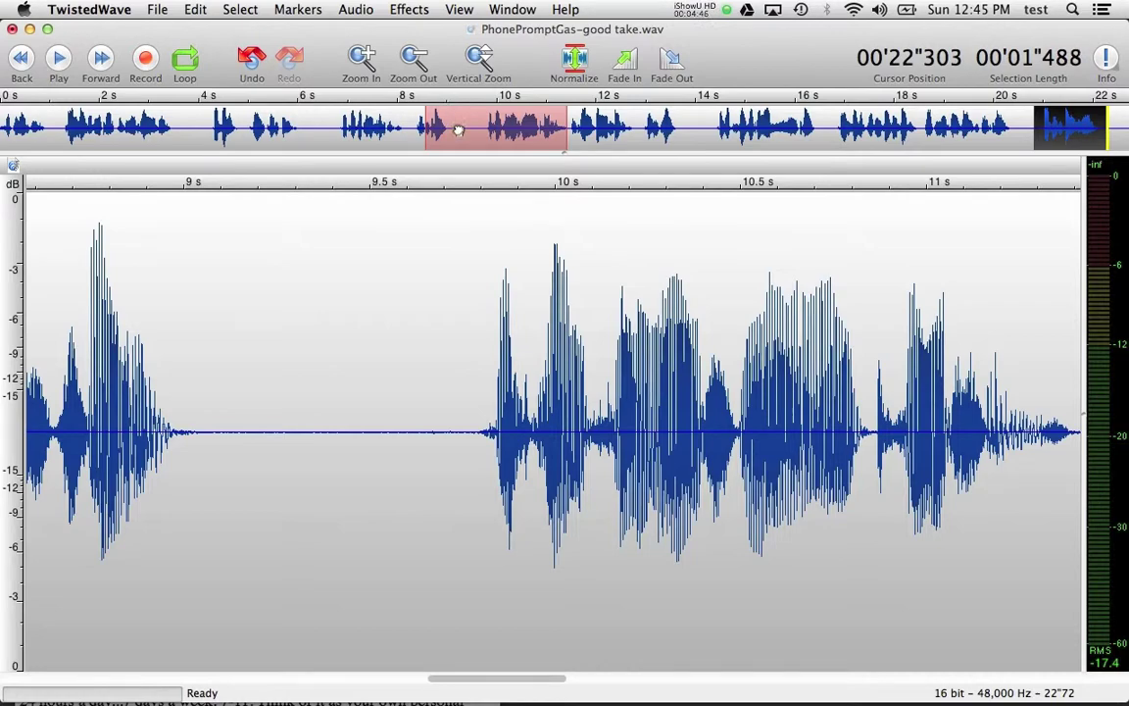
drag(457, 131, 159, 112)
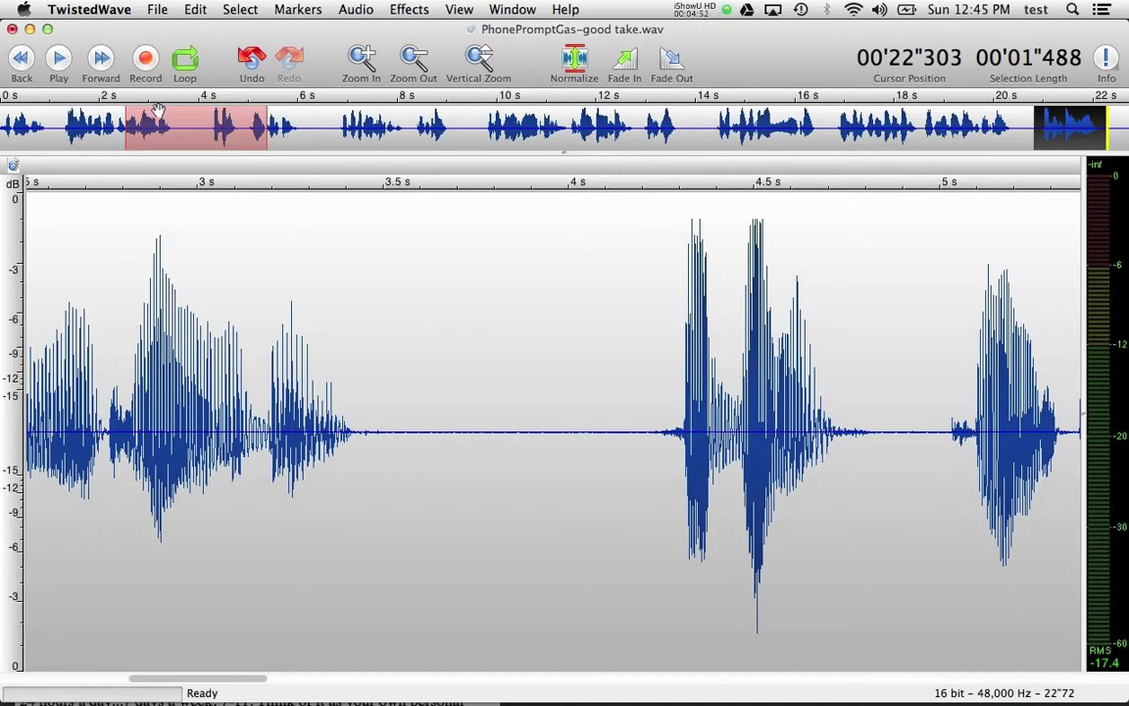
Step: Zoom deep into the silence at 3.68 s, then zoom back out to the whole file
click(451, 287)
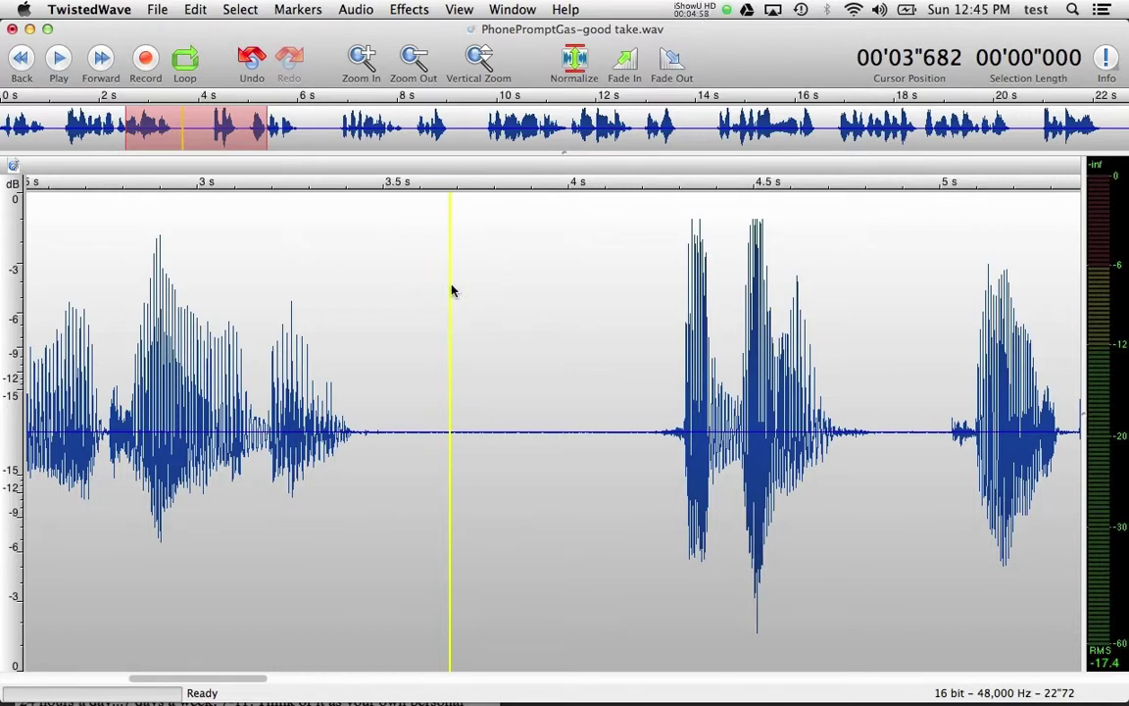
click(452, 285)
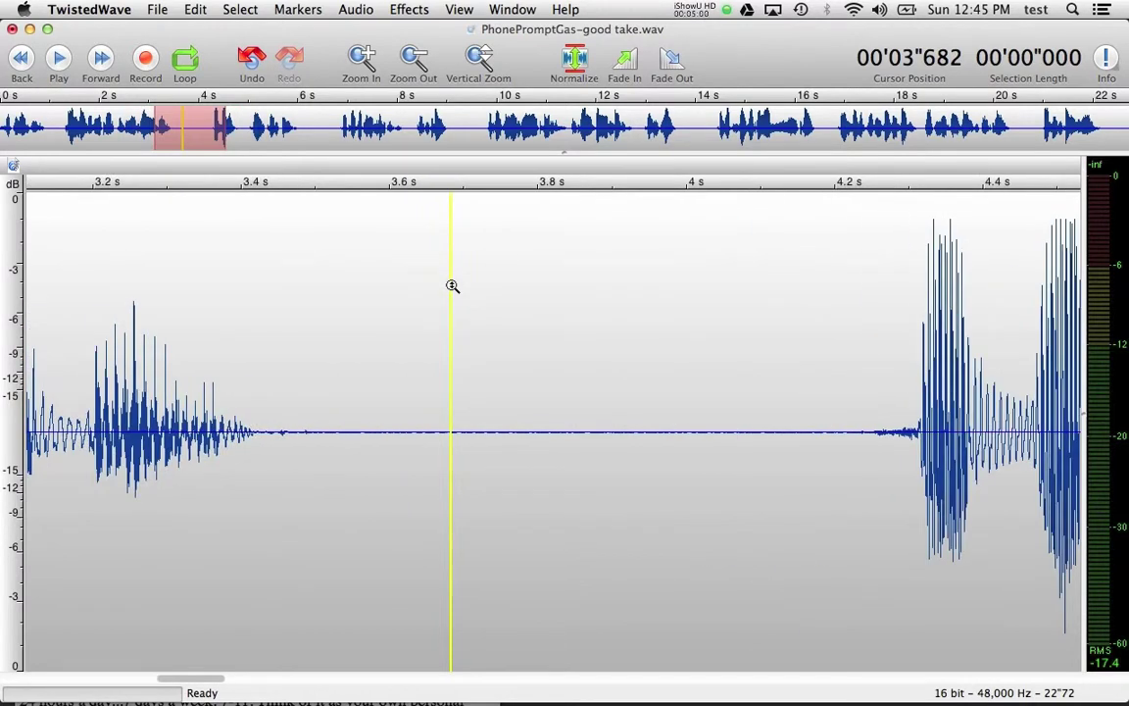
click(452, 286)
click(452, 285)
click(452, 285)
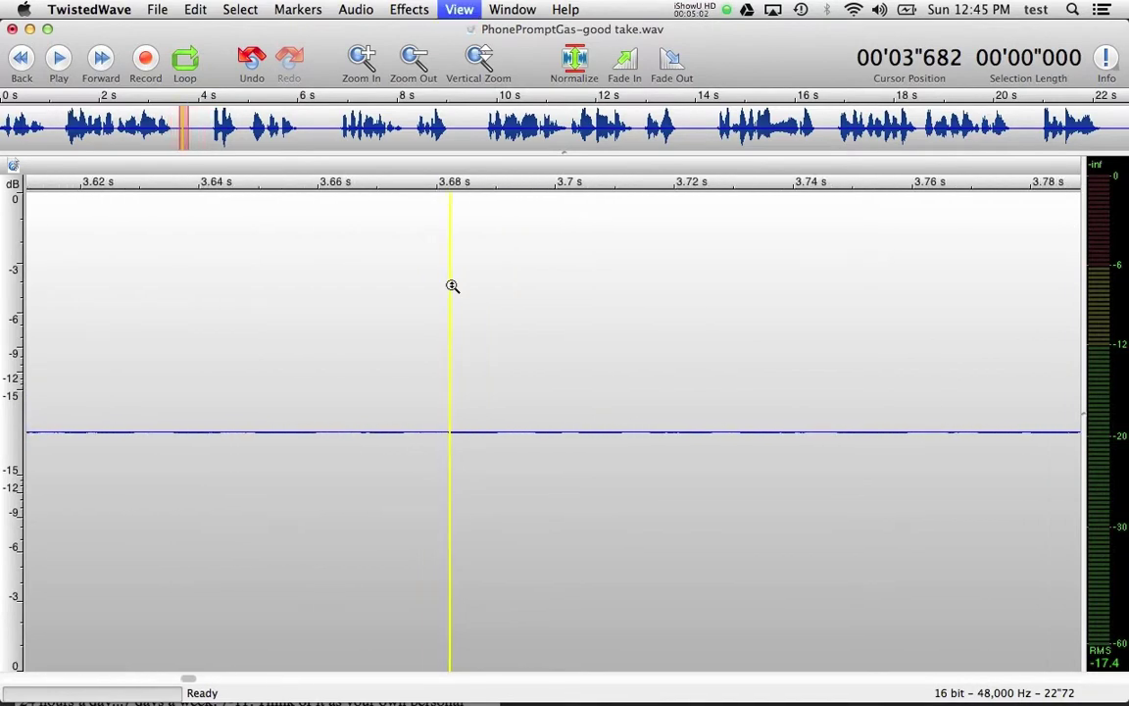
click(451, 285)
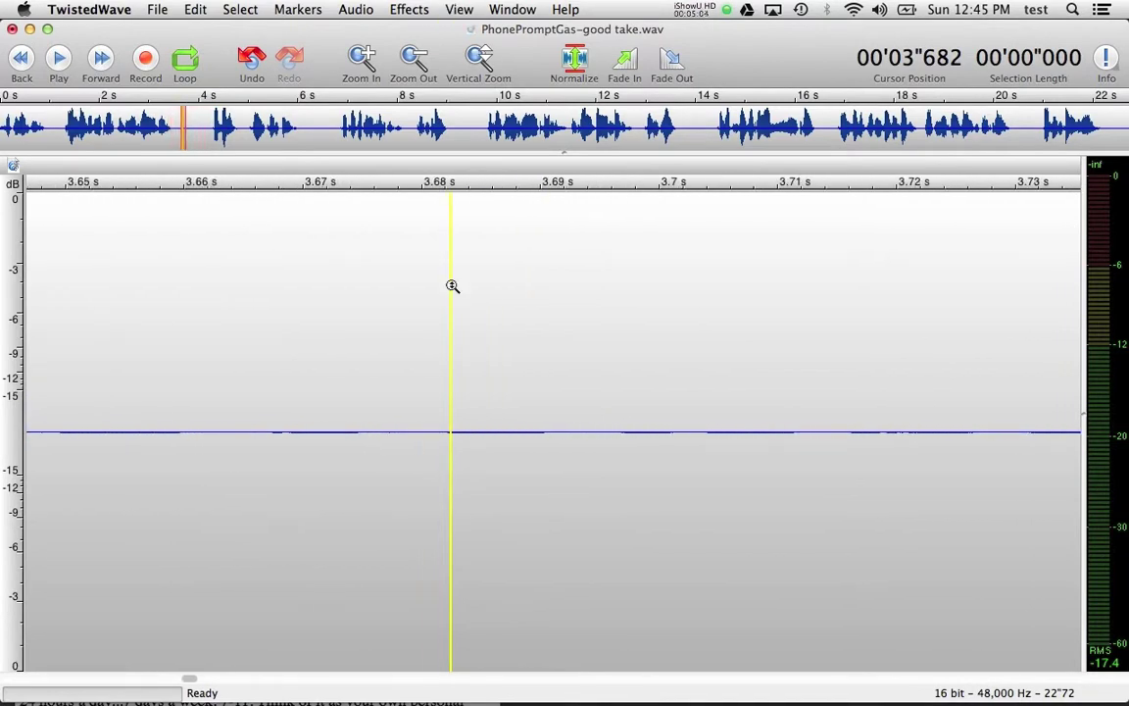
key(super+minus)
key(super+minus)
key(super+minus)
key(super+minus)
key(super+minus)
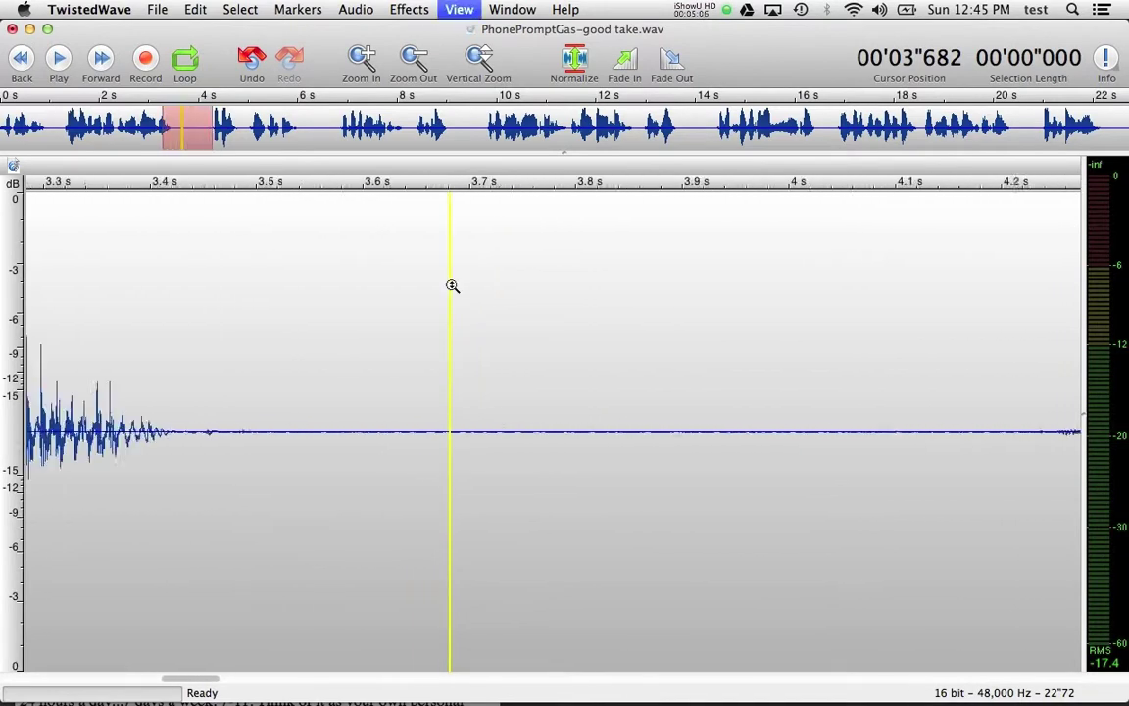
key(super+minus)
key(super+minus)
key(super+minus)
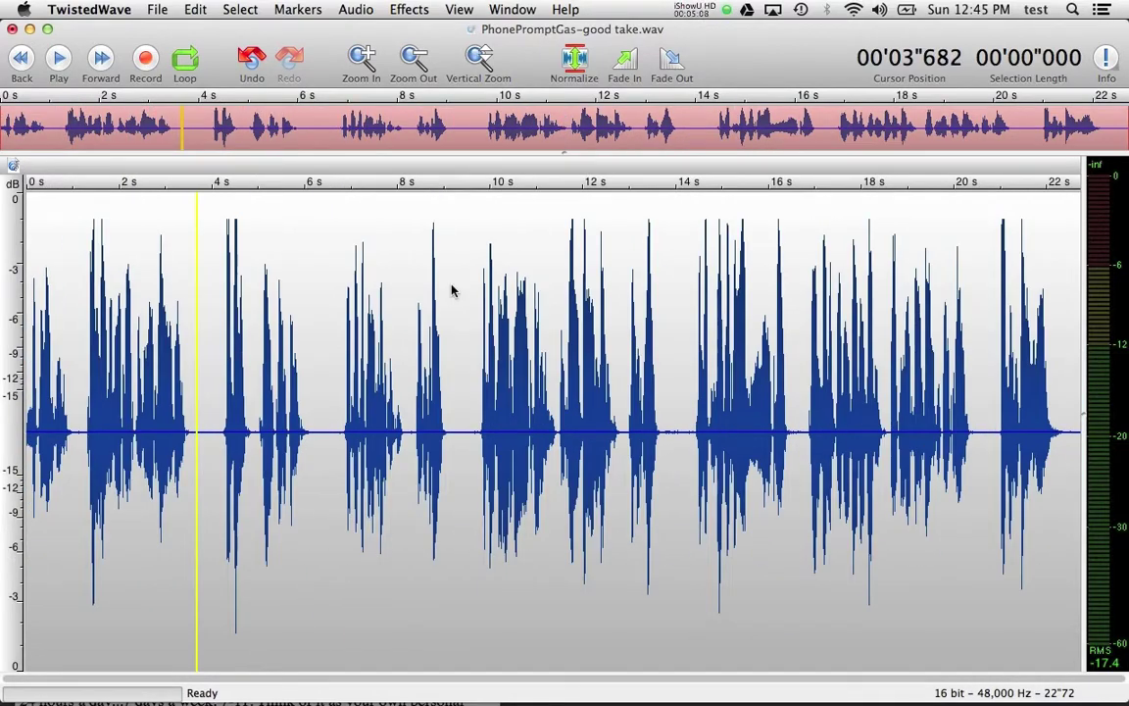
Step: Try the Zoom In/Zoom Out buttons and Cmd-plus/minus shortcuts, ending with the full take in view
click(363, 60)
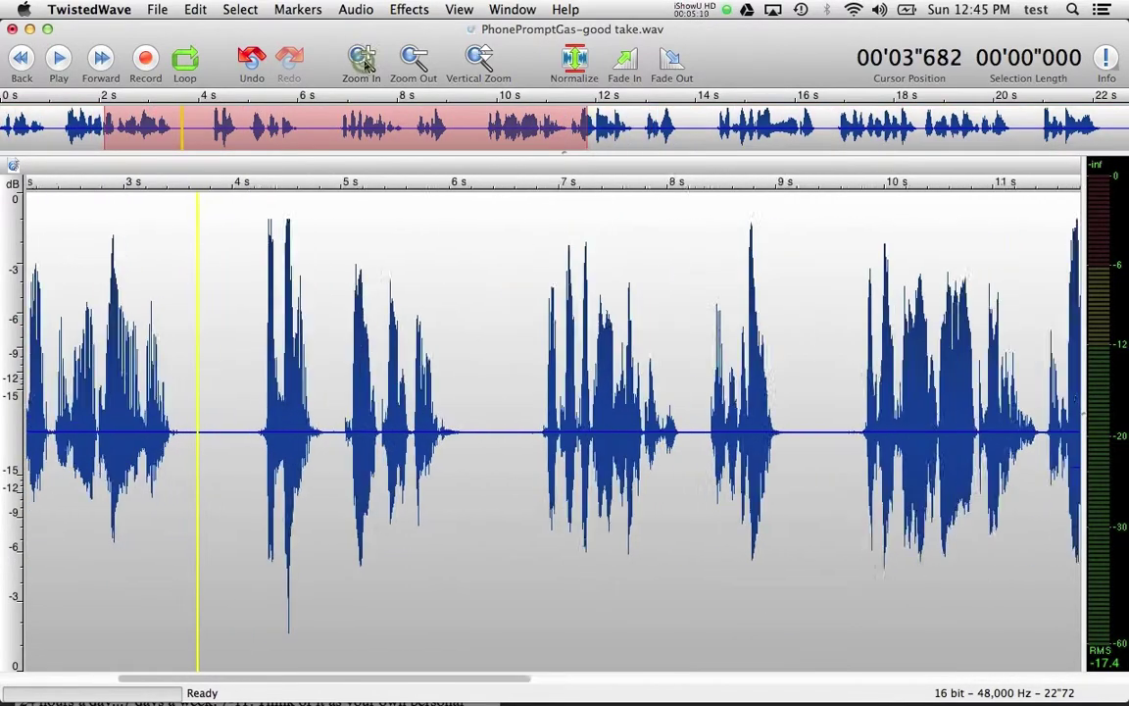
click(362, 61)
click(413, 60)
click(414, 60)
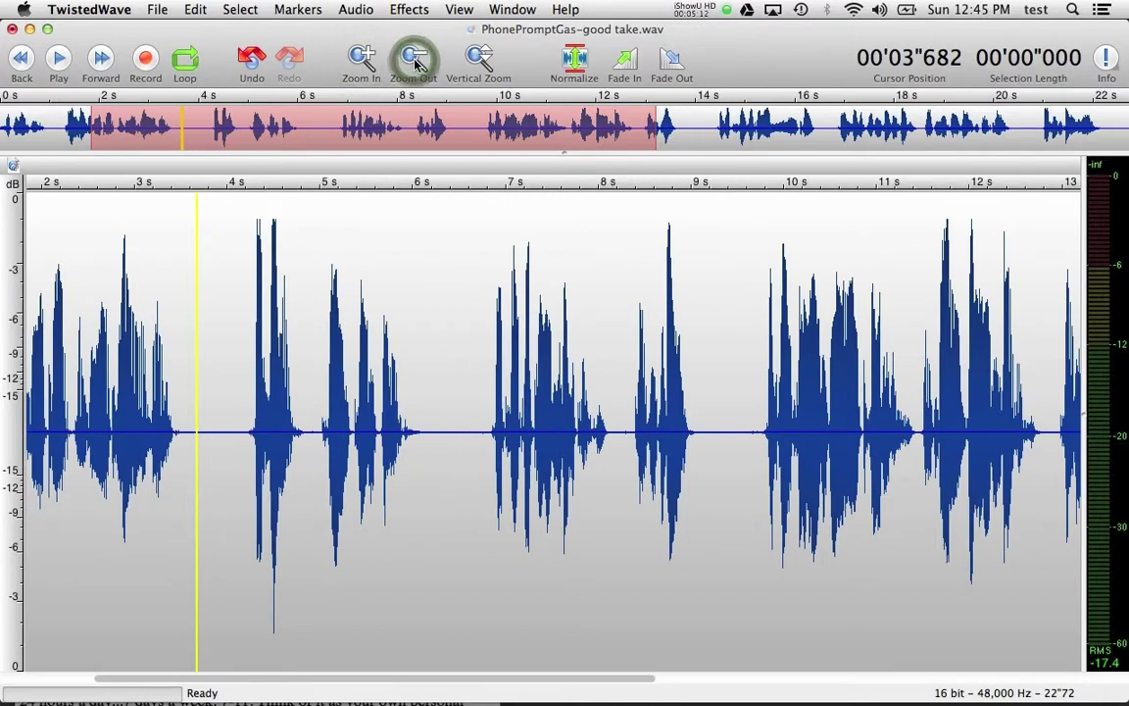
key(super+plus)
key(super+plus)
key(super+minus)
key(super+minus)
key(super+minus)
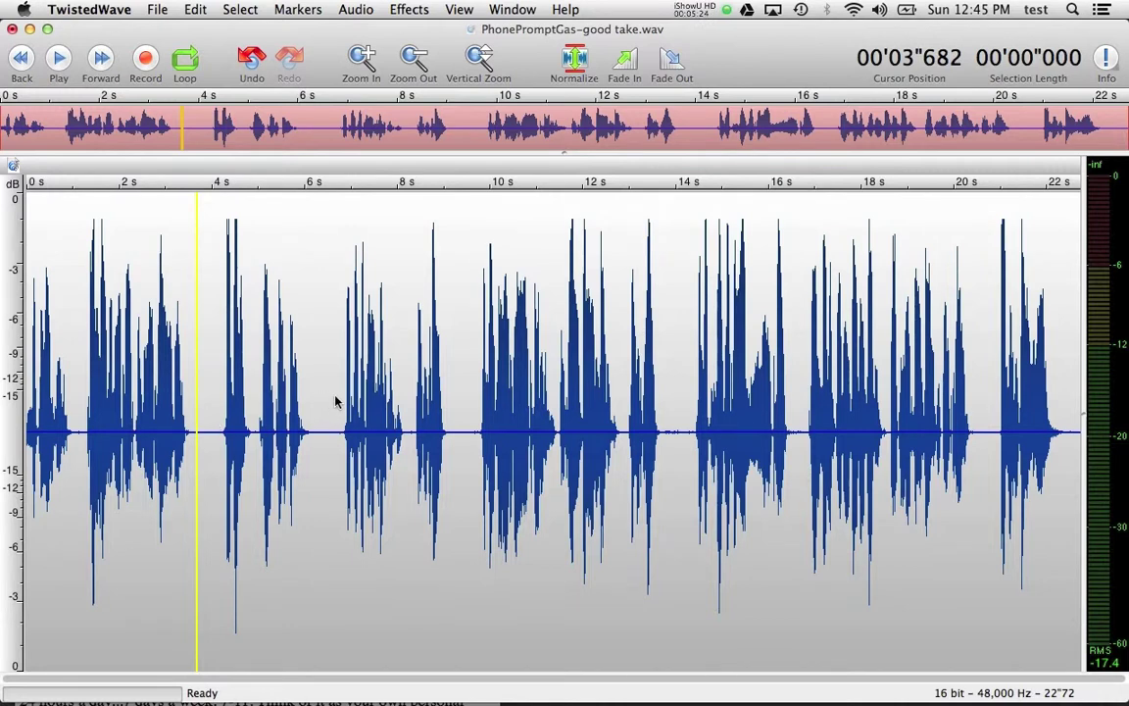
drag(663, 437, 691, 436)
click(671, 454)
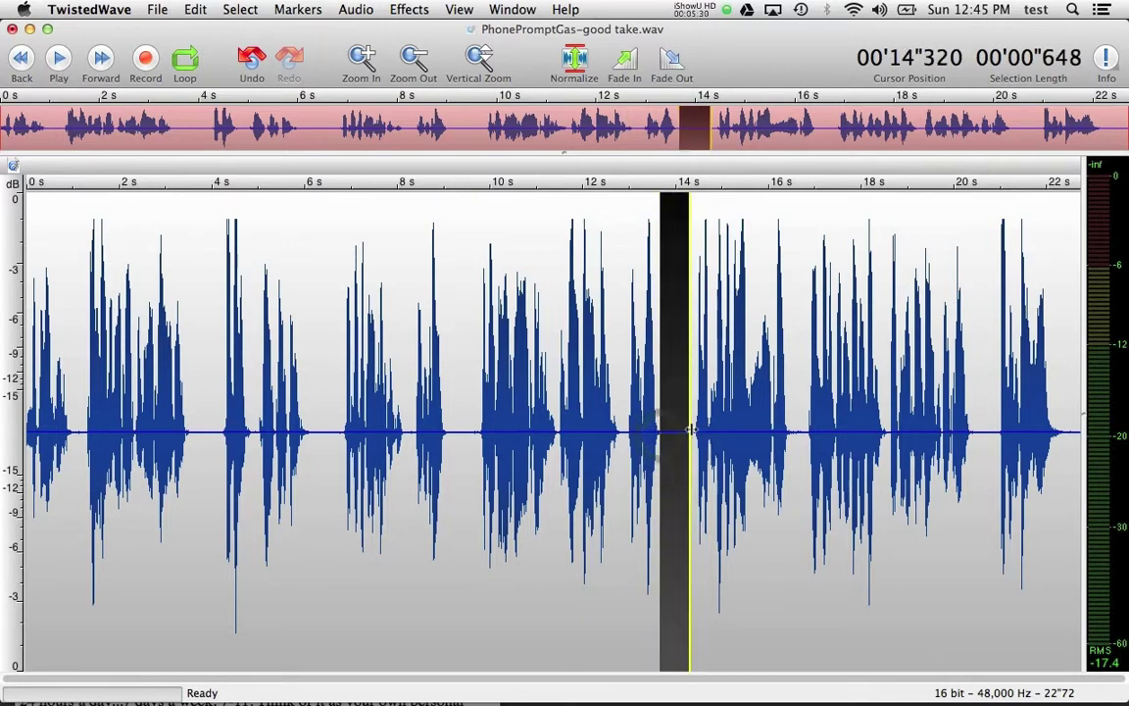
key(space)
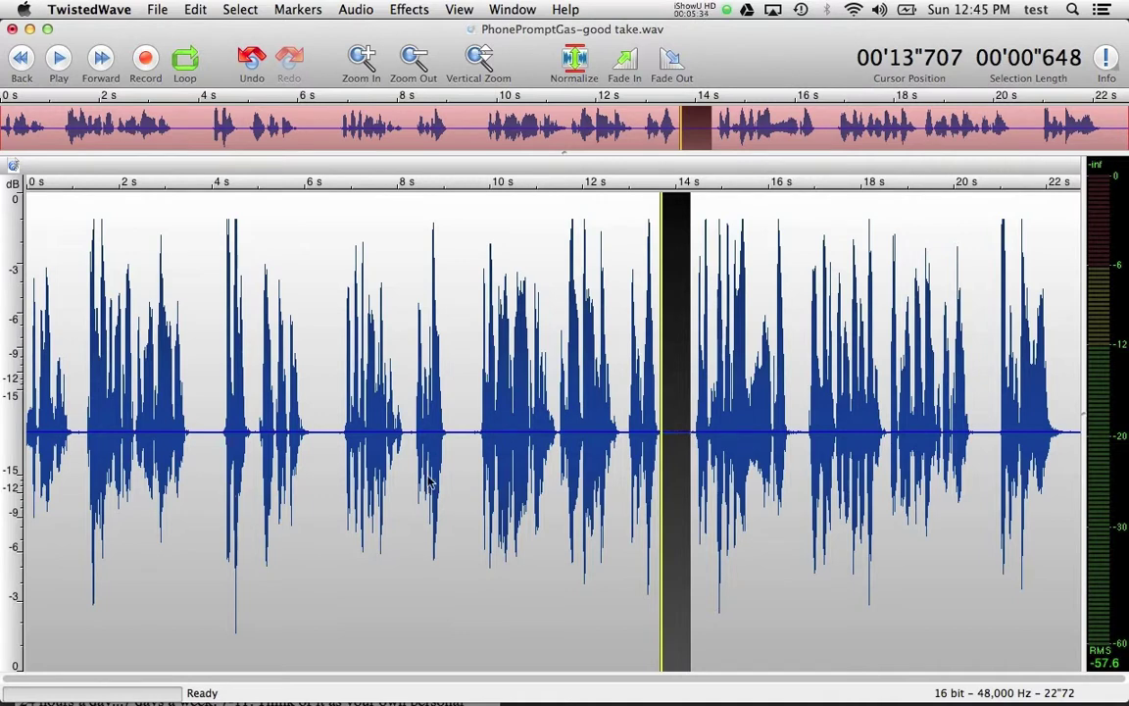
click(622, 432)
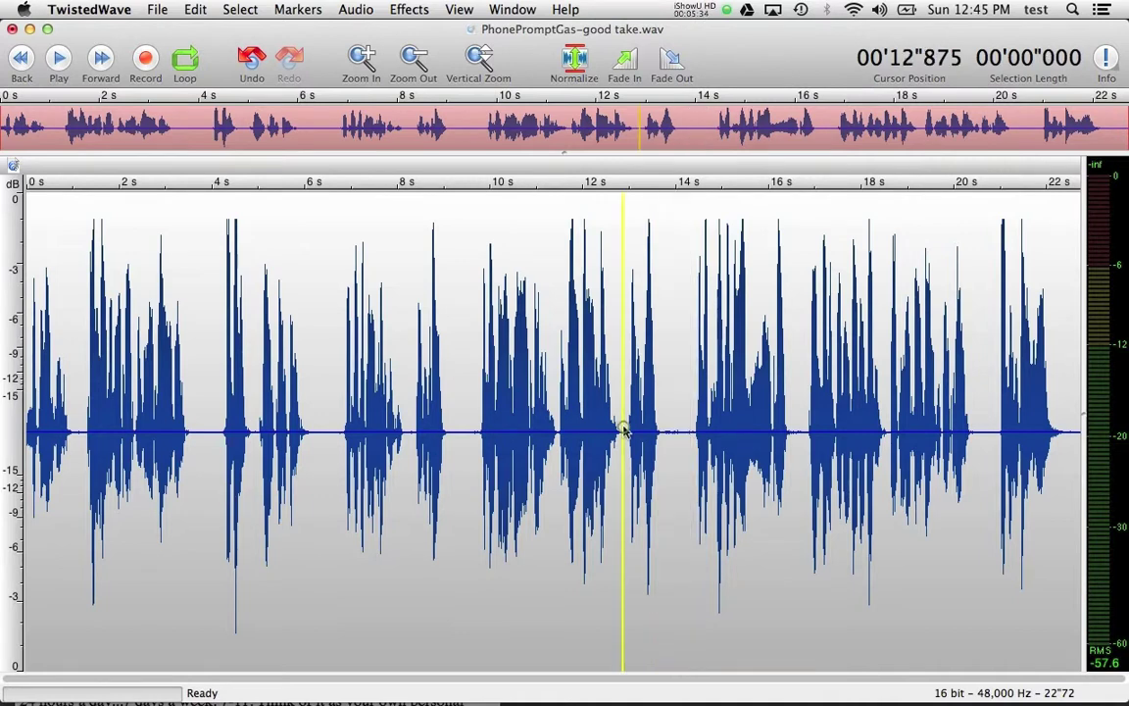
click(676, 429)
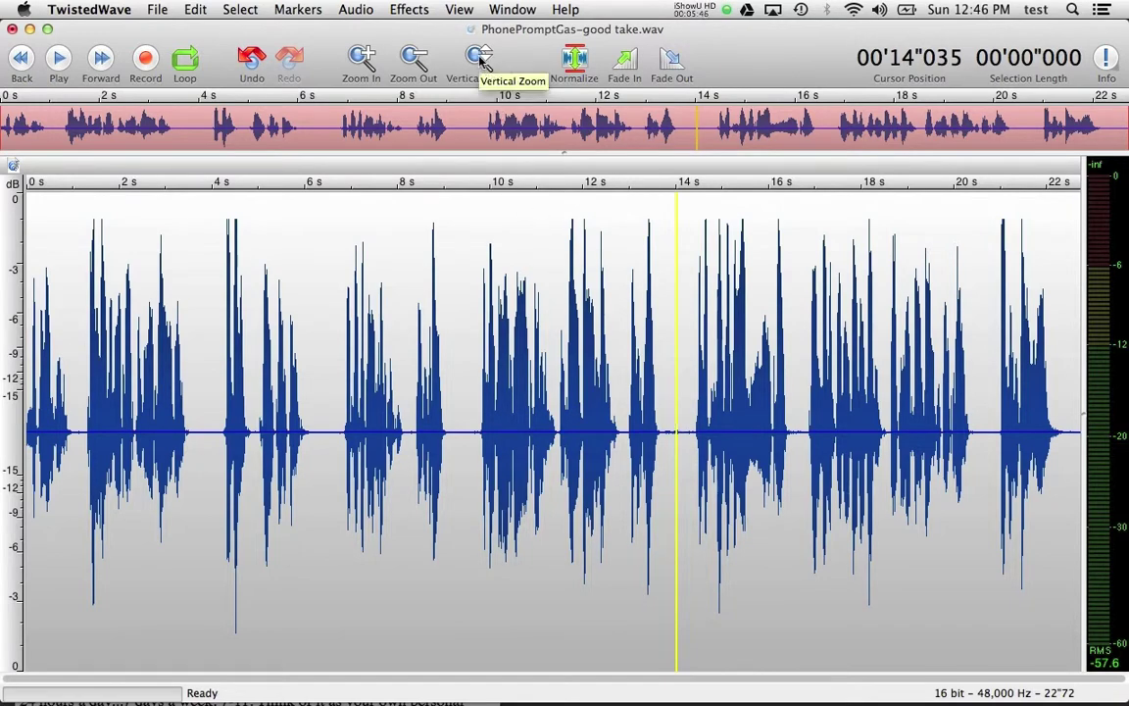
mouse_move(480, 61)
mouse_down()
mouse_move(479, 31)
mouse_move(482, 51)
mouse_up()
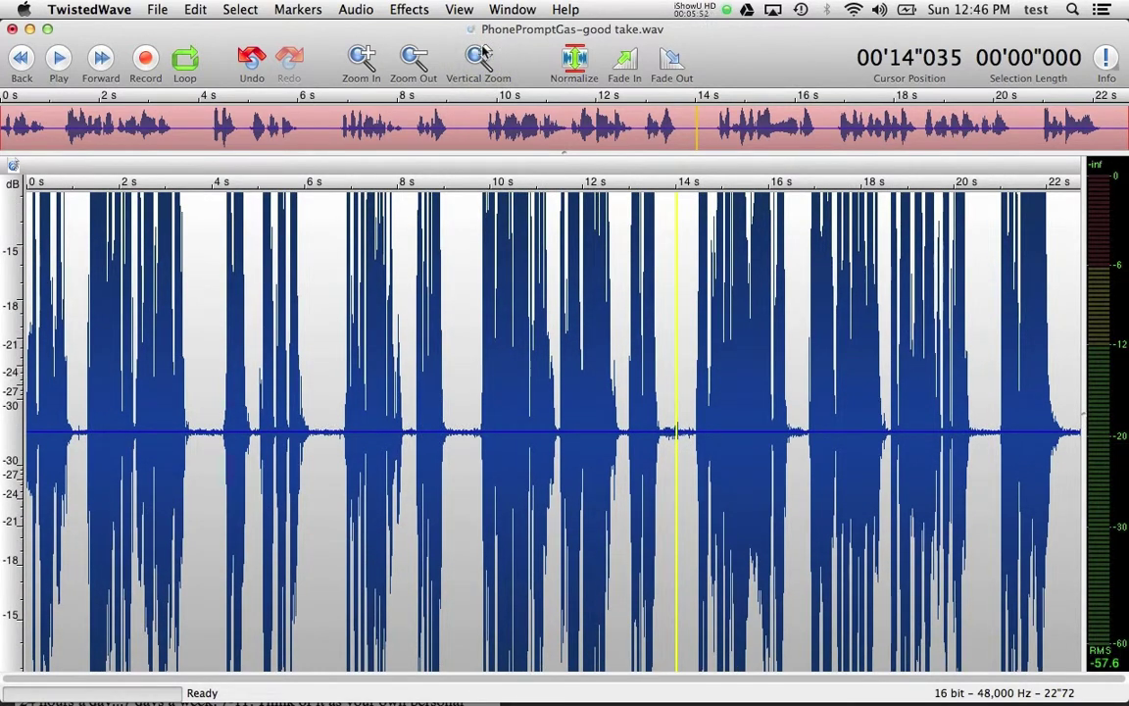
click(480, 55)
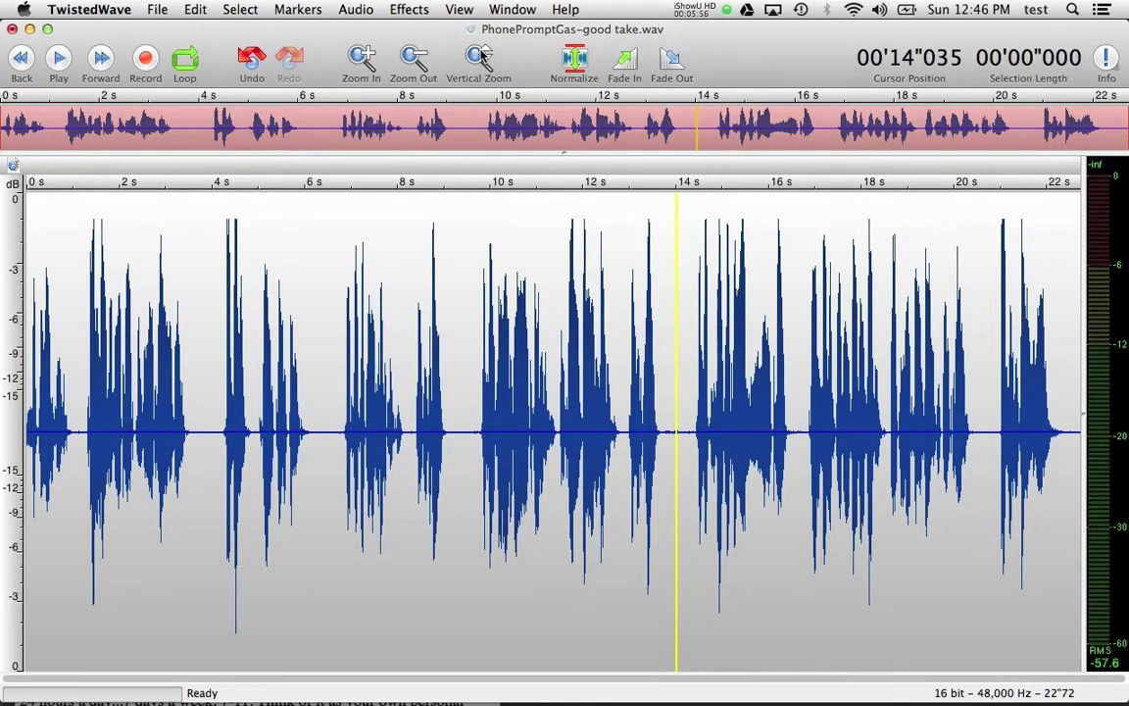
click(675, 360)
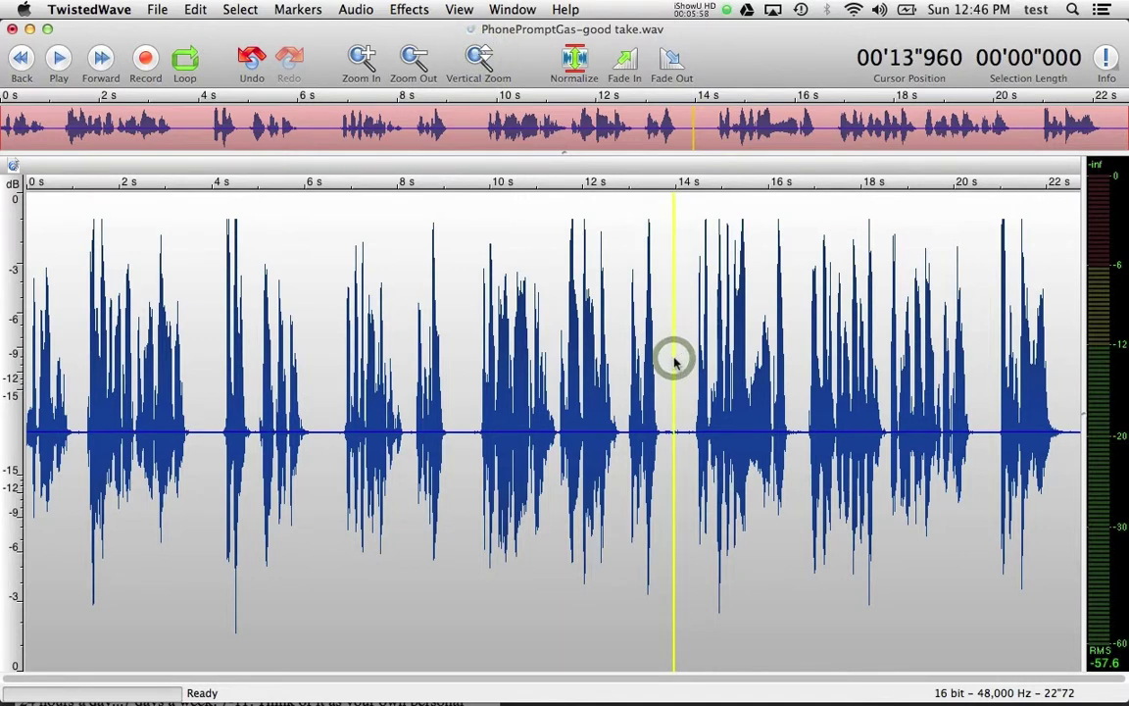
scroll(674, 358, up, 6)
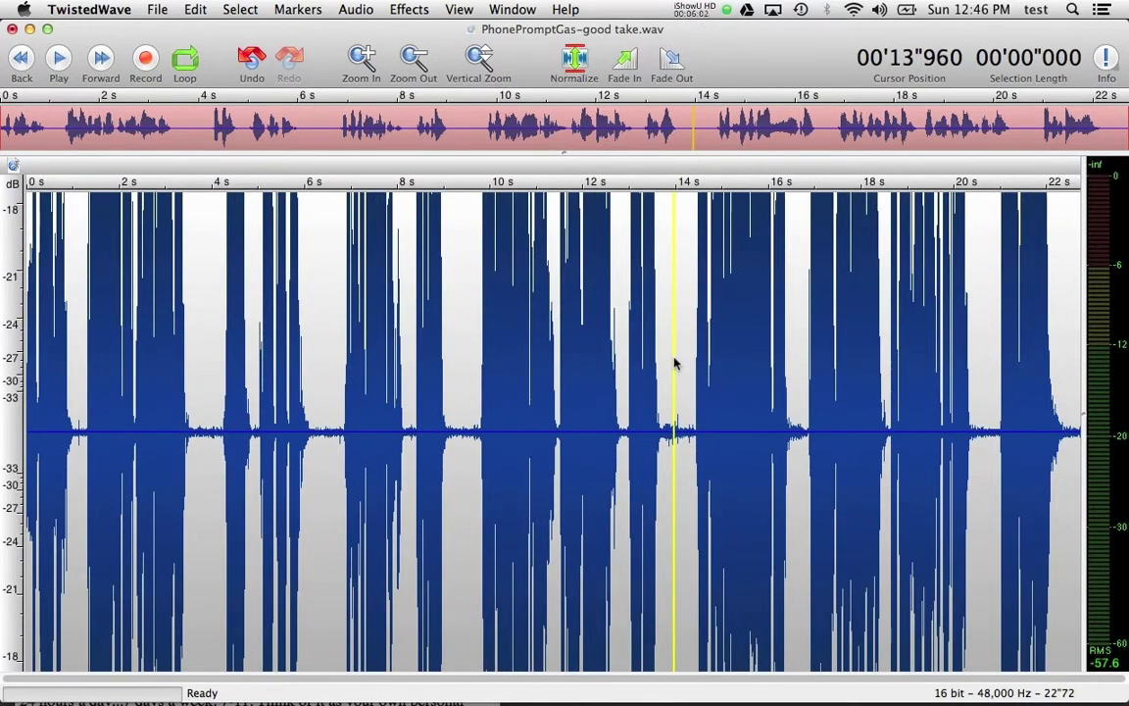
key(super+shift+Down)
key(super+shift+Down)
key(super+shift+Down)
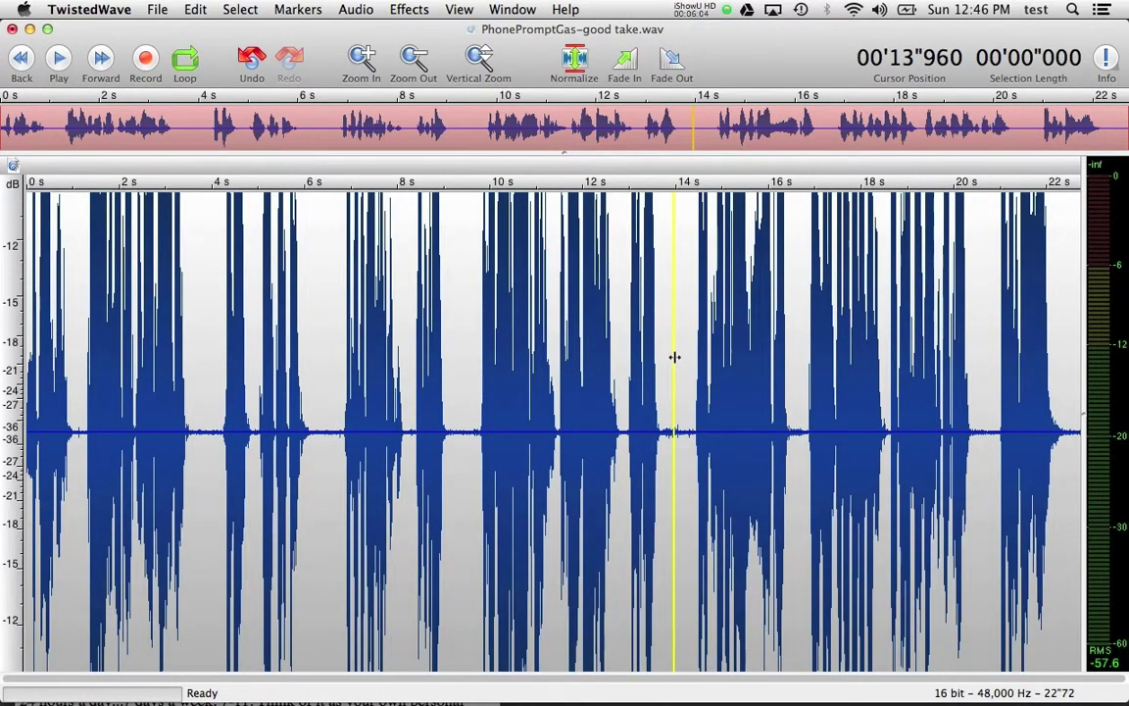
key(super+shift+Down)
key(super+shift+Down)
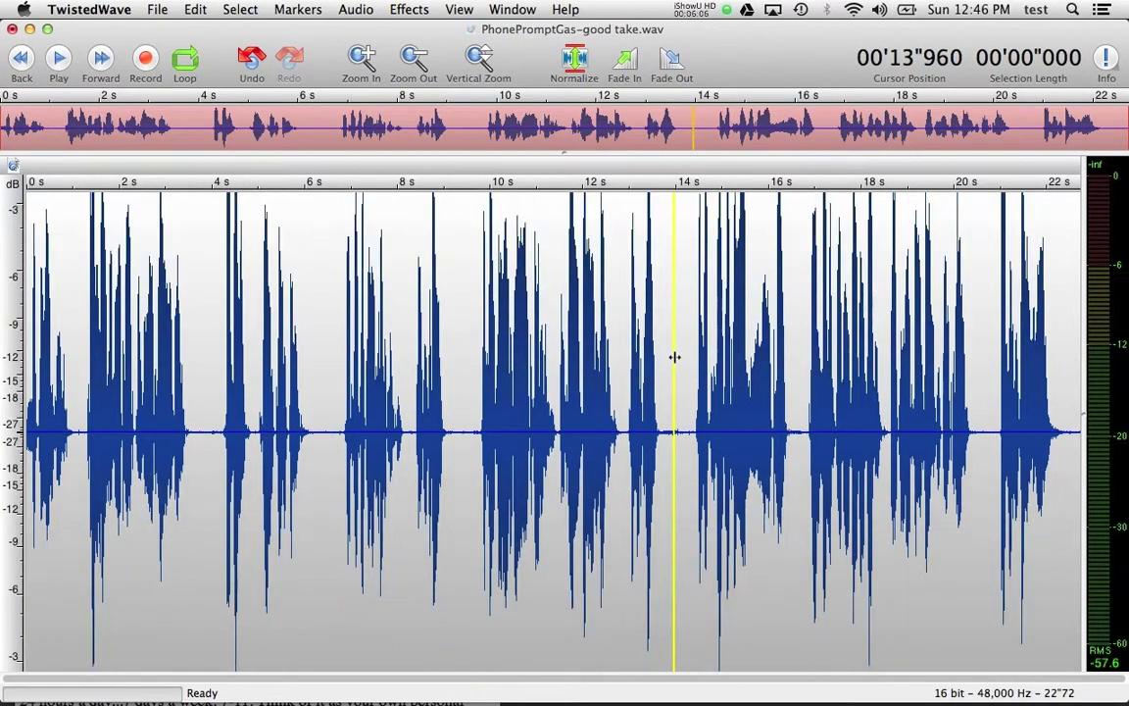
key(super+shift+Down)
key(super+shift+Down)
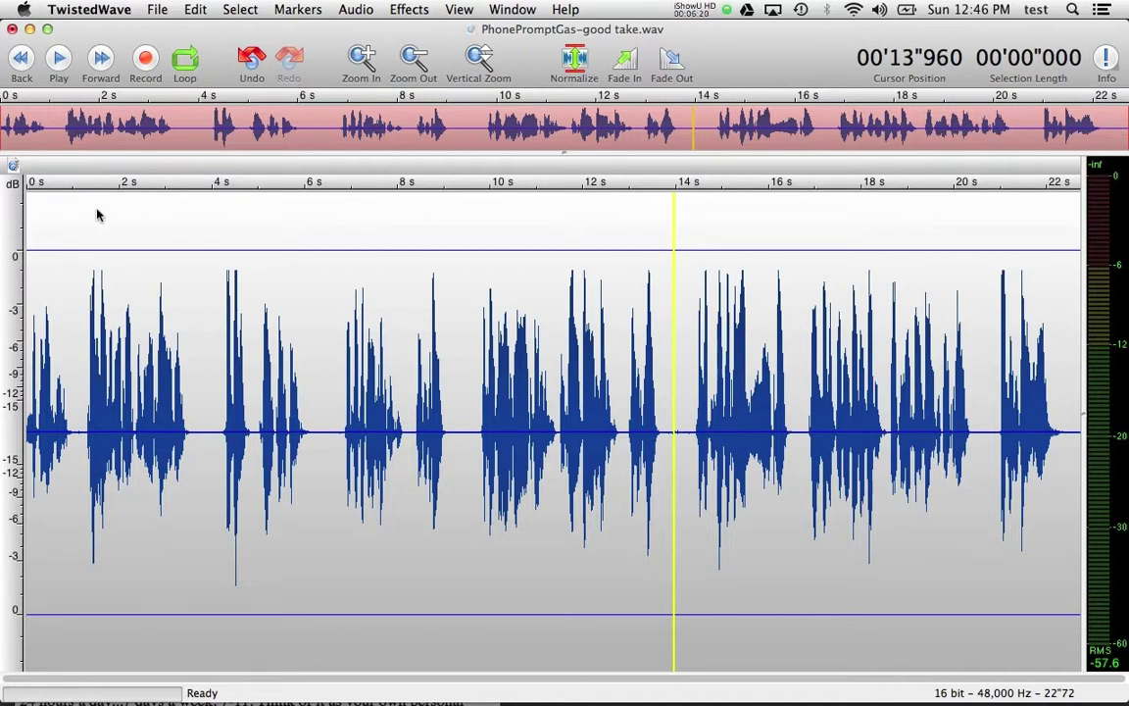
click(477, 59)
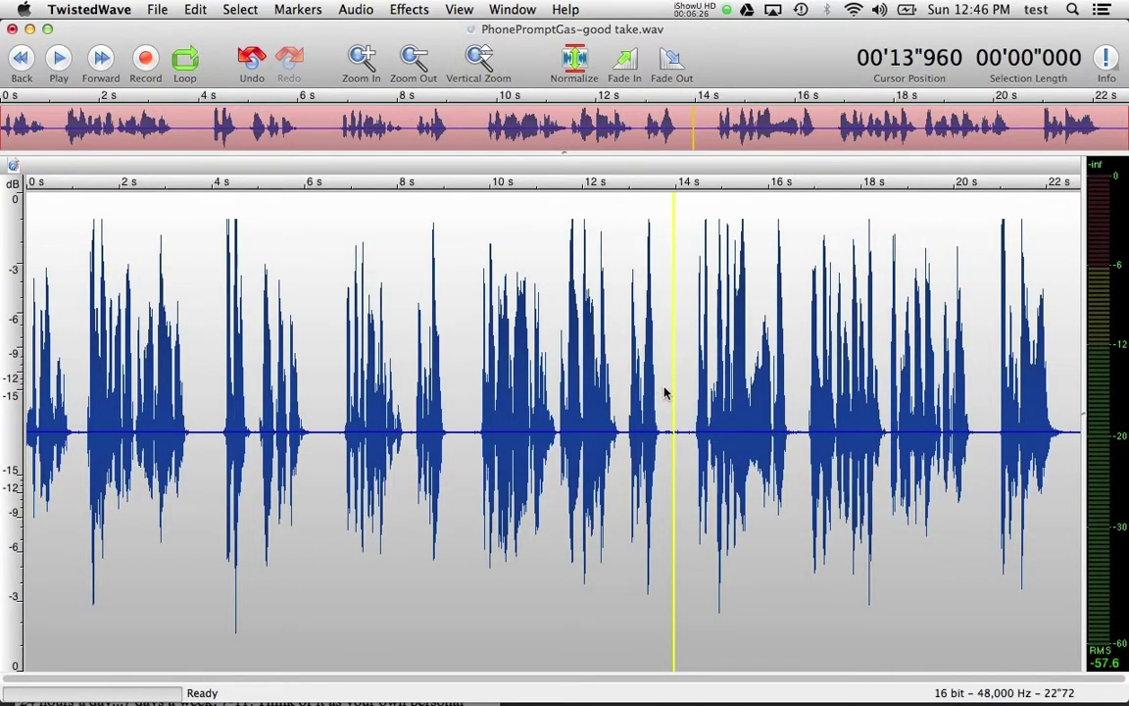
Step: Zoom in around 9.5 s, select the silent gap from 9.13 to 9.64 s, then show the whole file
click(470, 399)
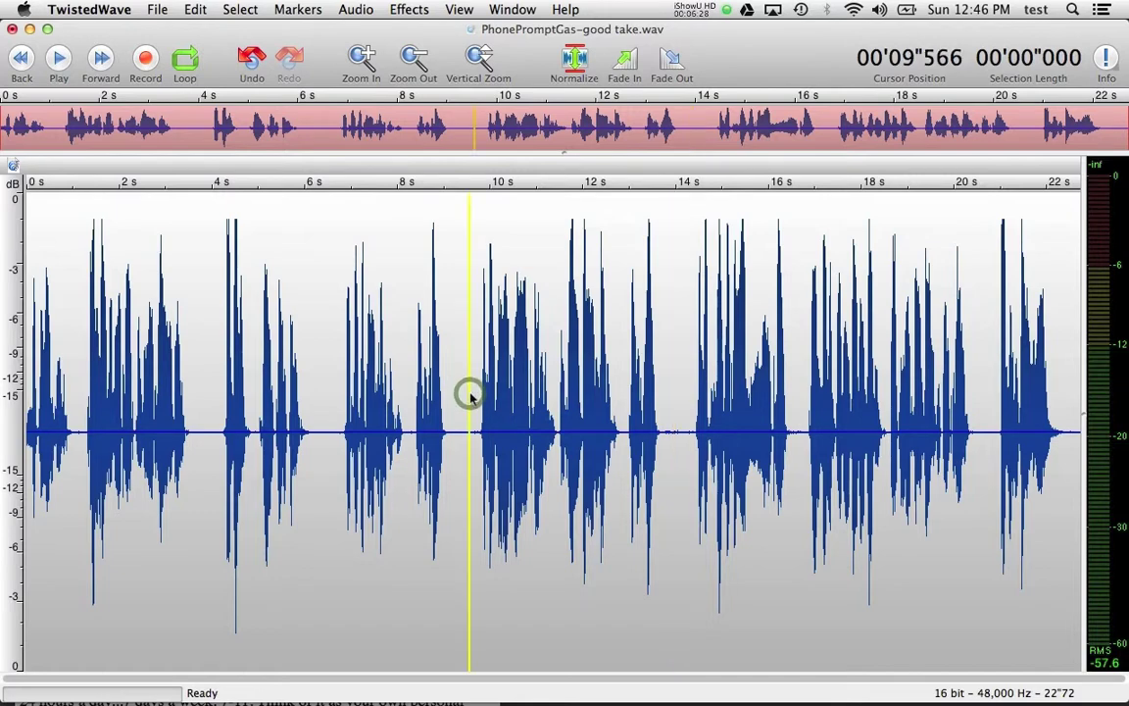
key(super+equal)
key(super+equal)
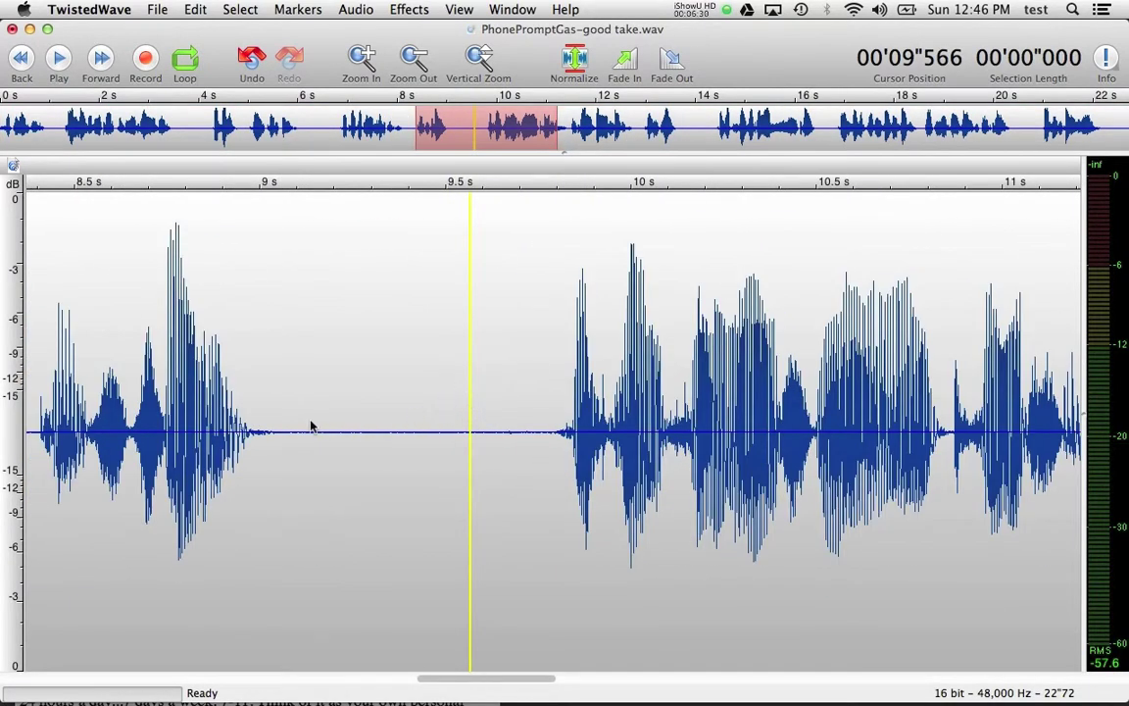
drag(307, 425, 499, 391)
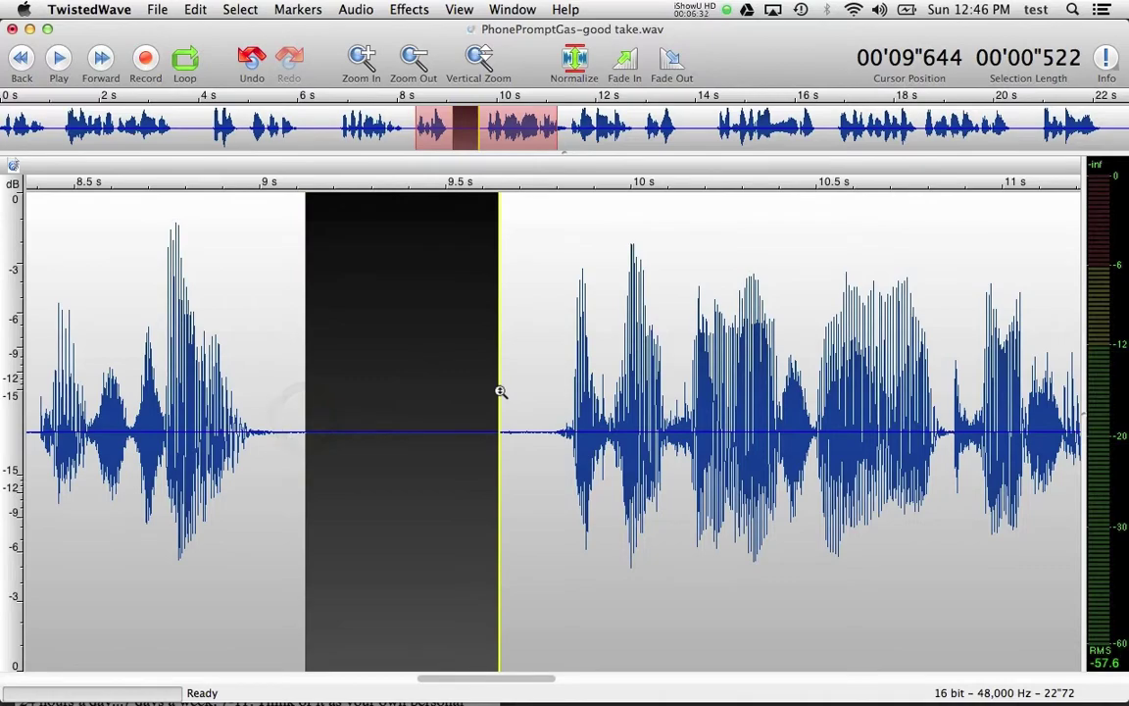
scroll(500, 390, right, 10)
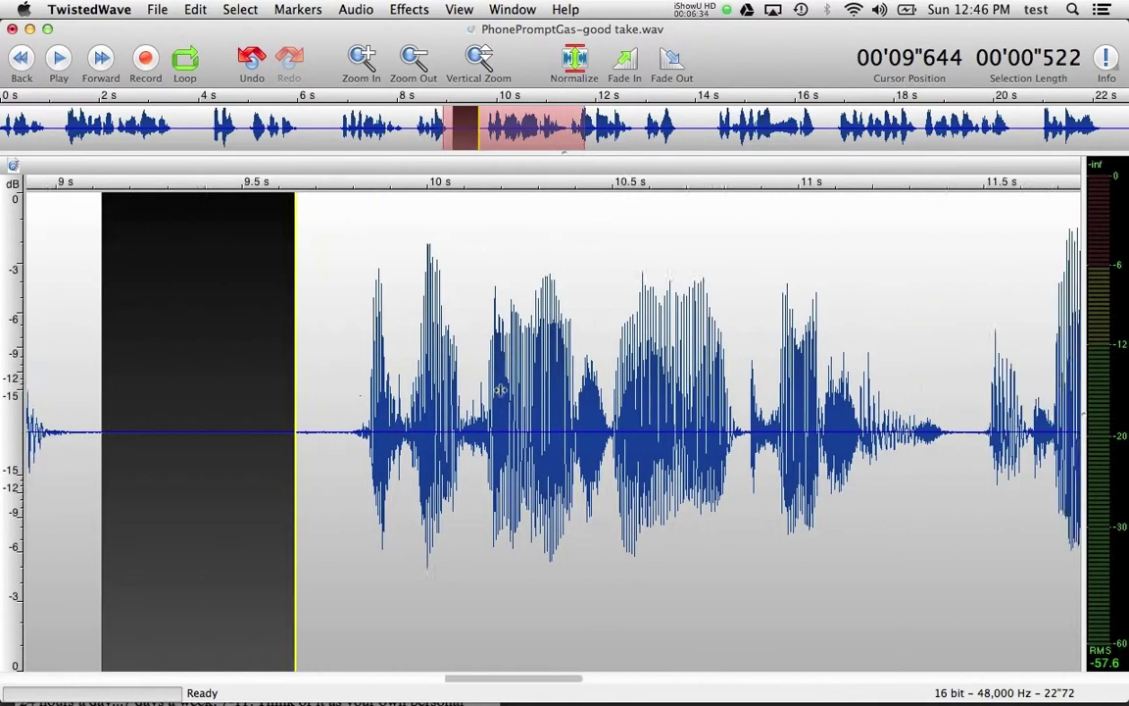
scroll(500, 390, right, 12)
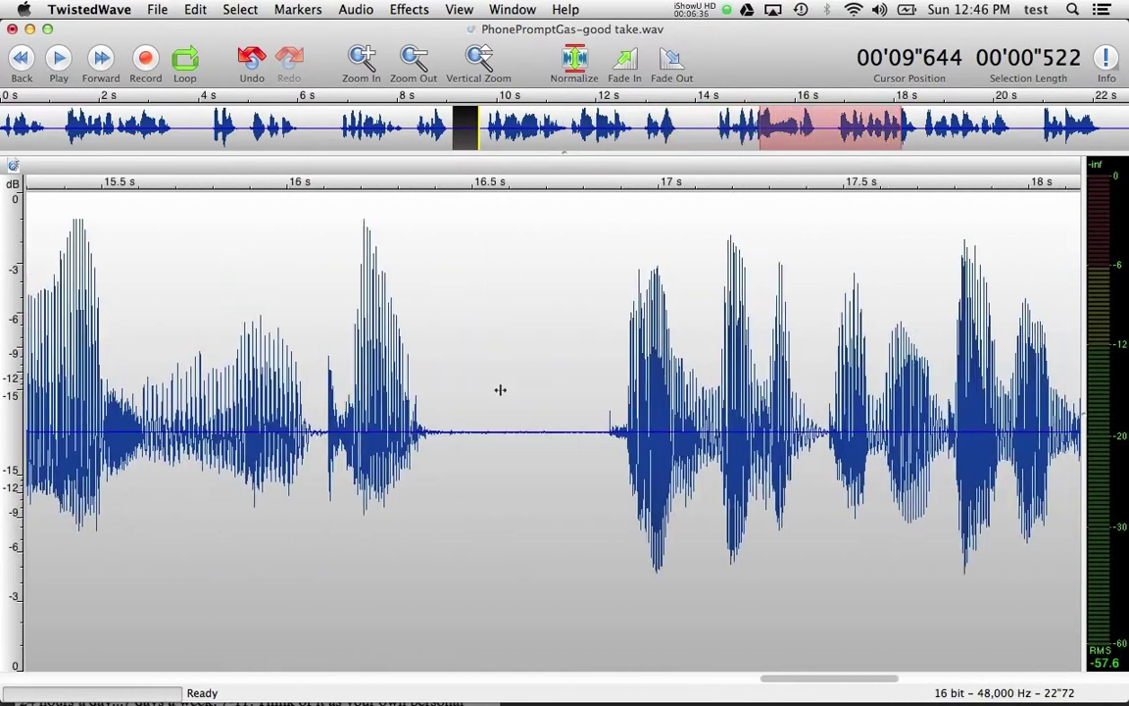
scroll(500, 390, right, 2)
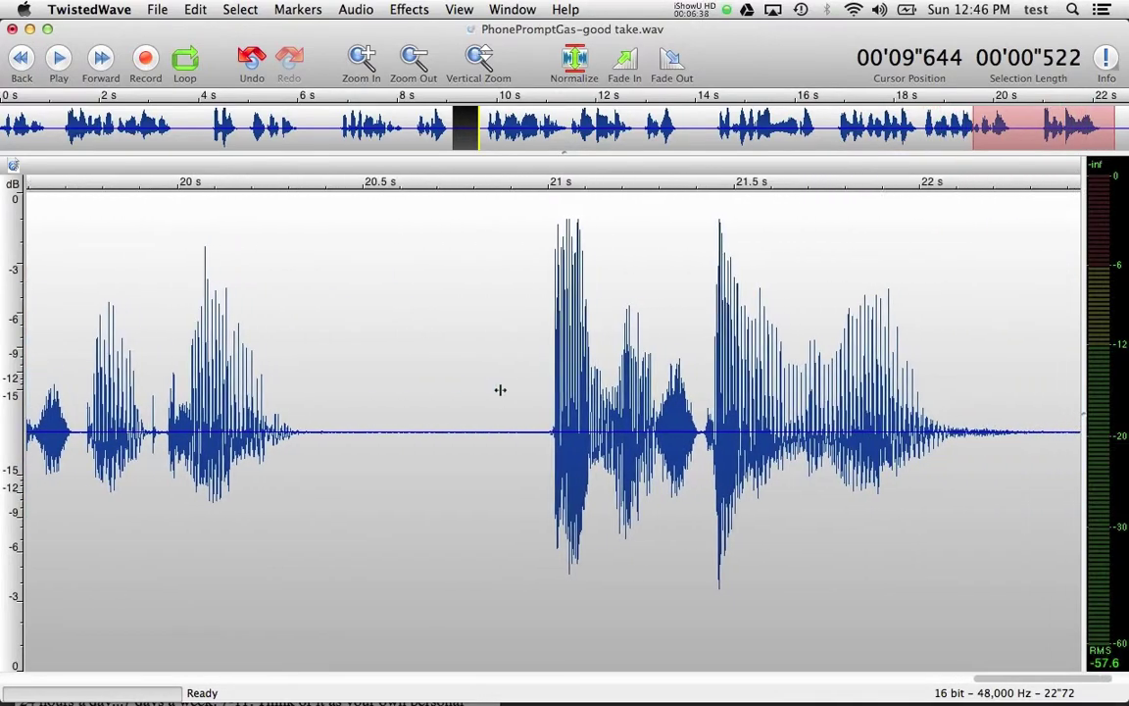
key(super+0)
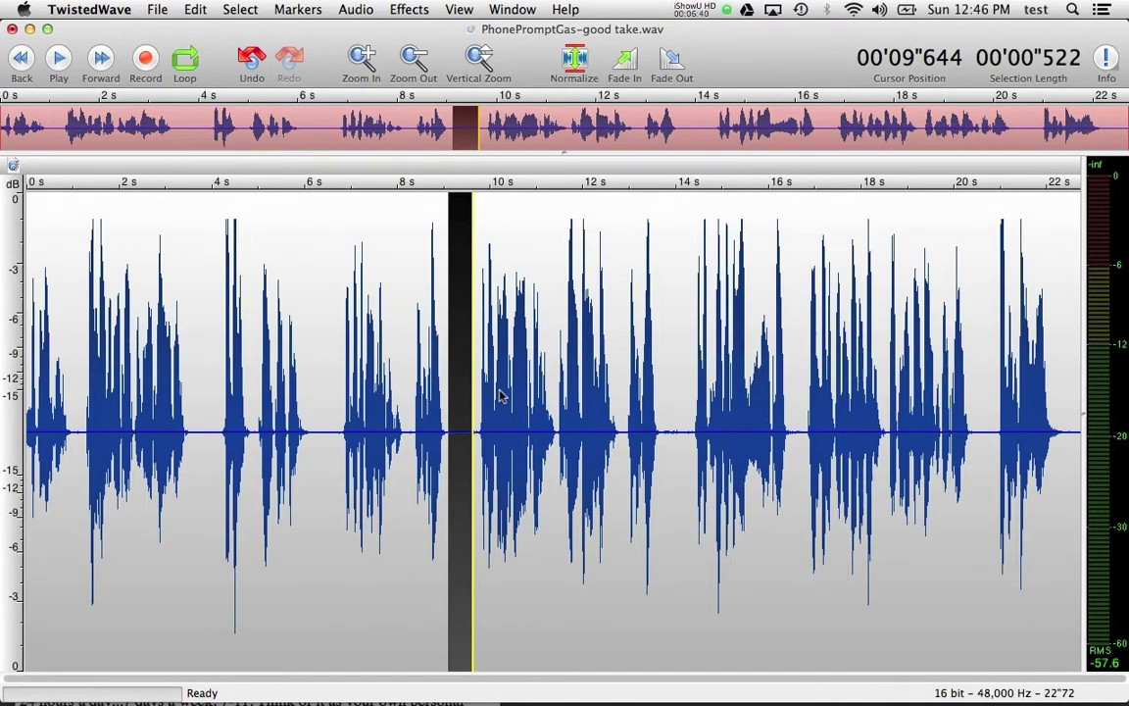
Step: Magnify the pause near 13.8 s, select 13.69–14.43 s, listen from 12.27 s, then zoom out
click(667, 406)
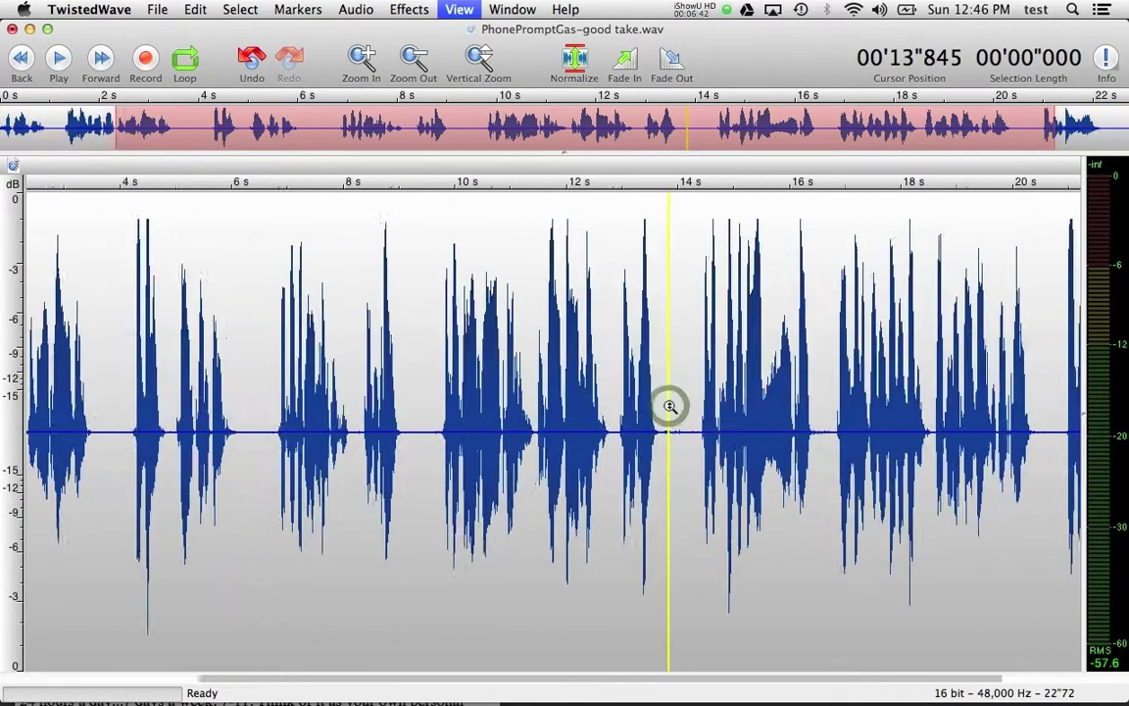
click(670, 406)
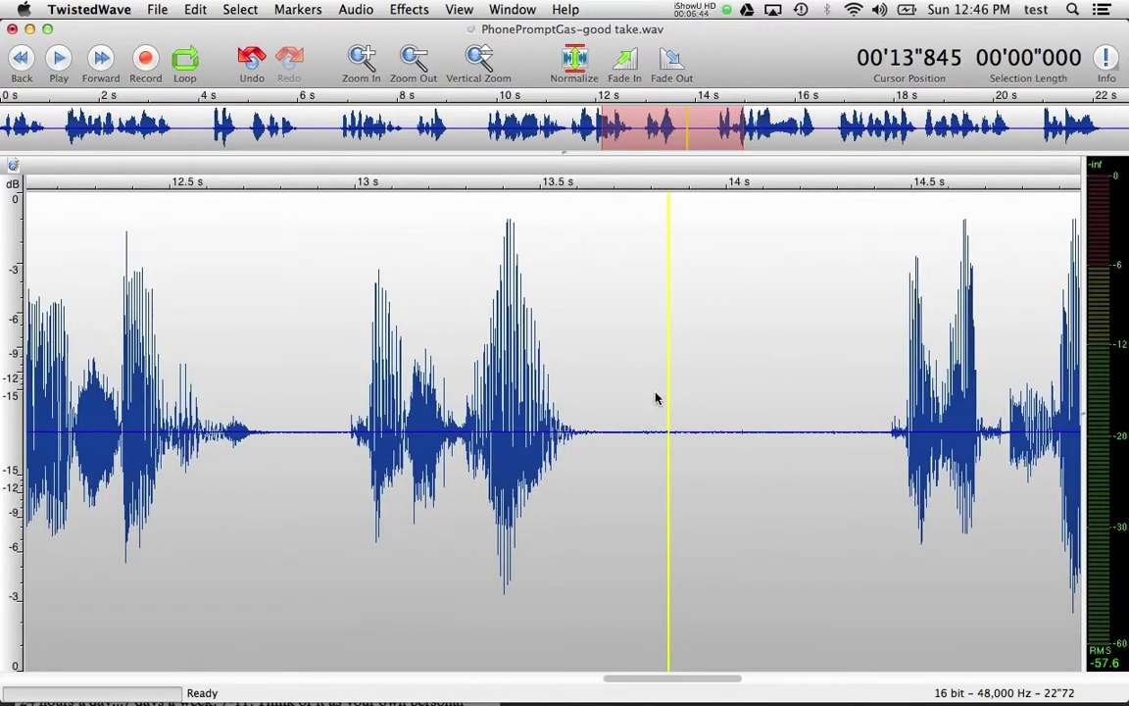
key(super+alt+Up)
key(super+alt+Up)
key(super+alt+Up)
key(super+alt+Up)
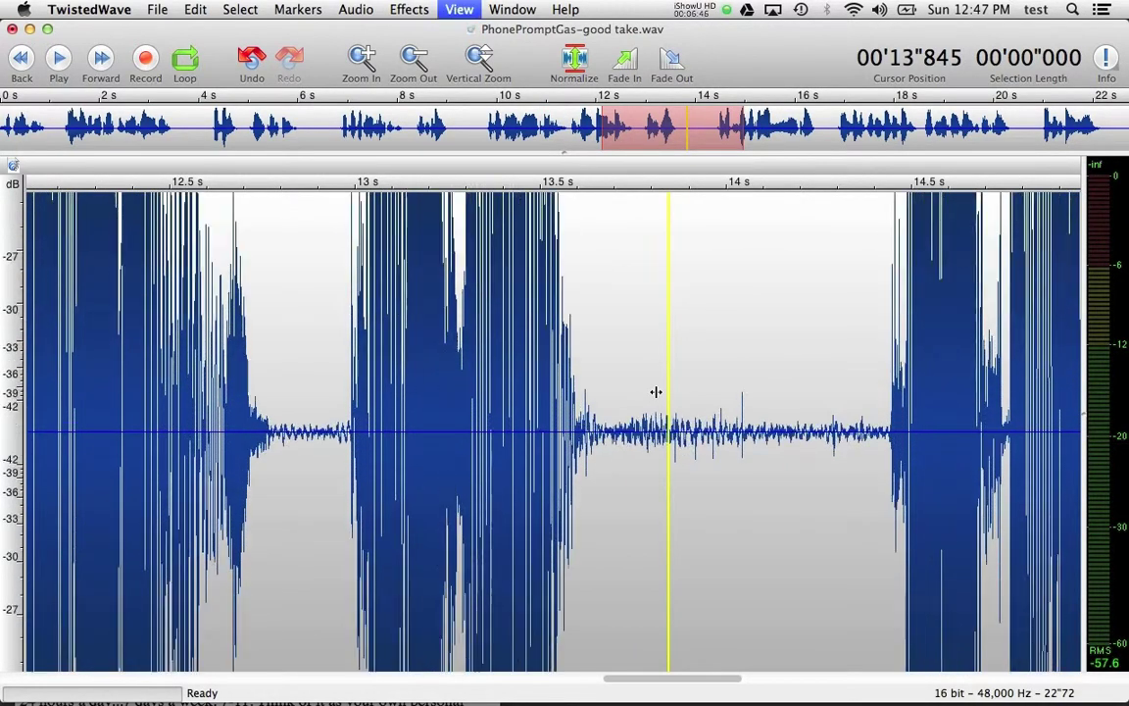
drag(608, 416, 885, 389)
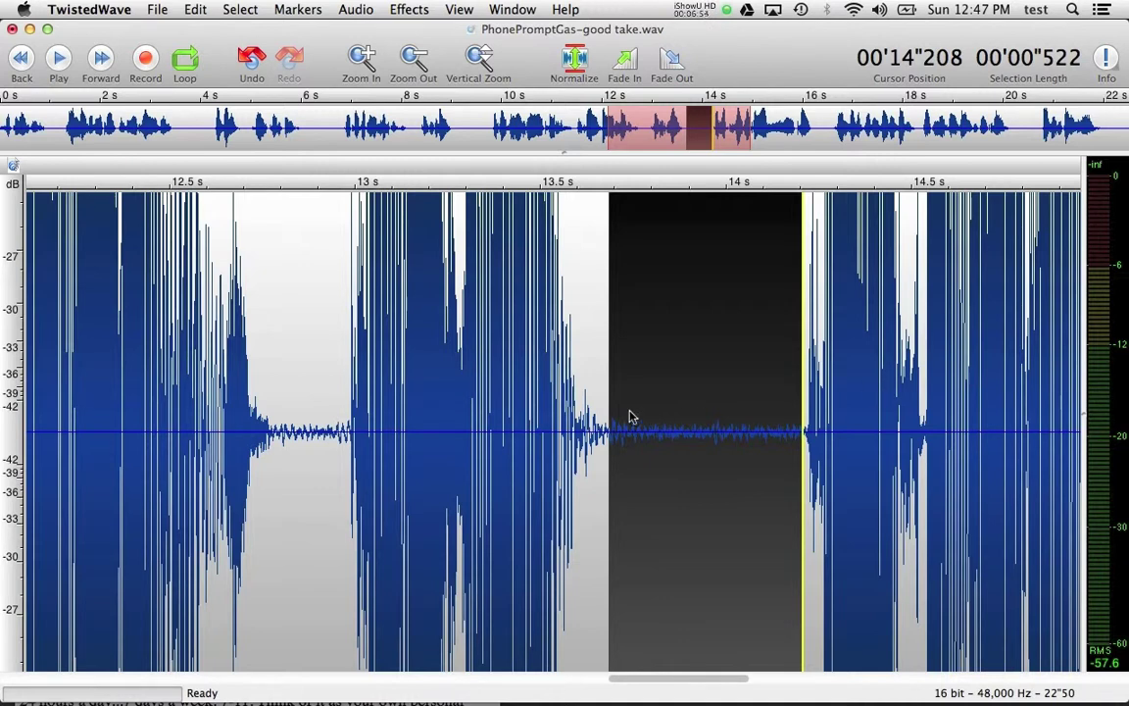
click(103, 376)
key(space)
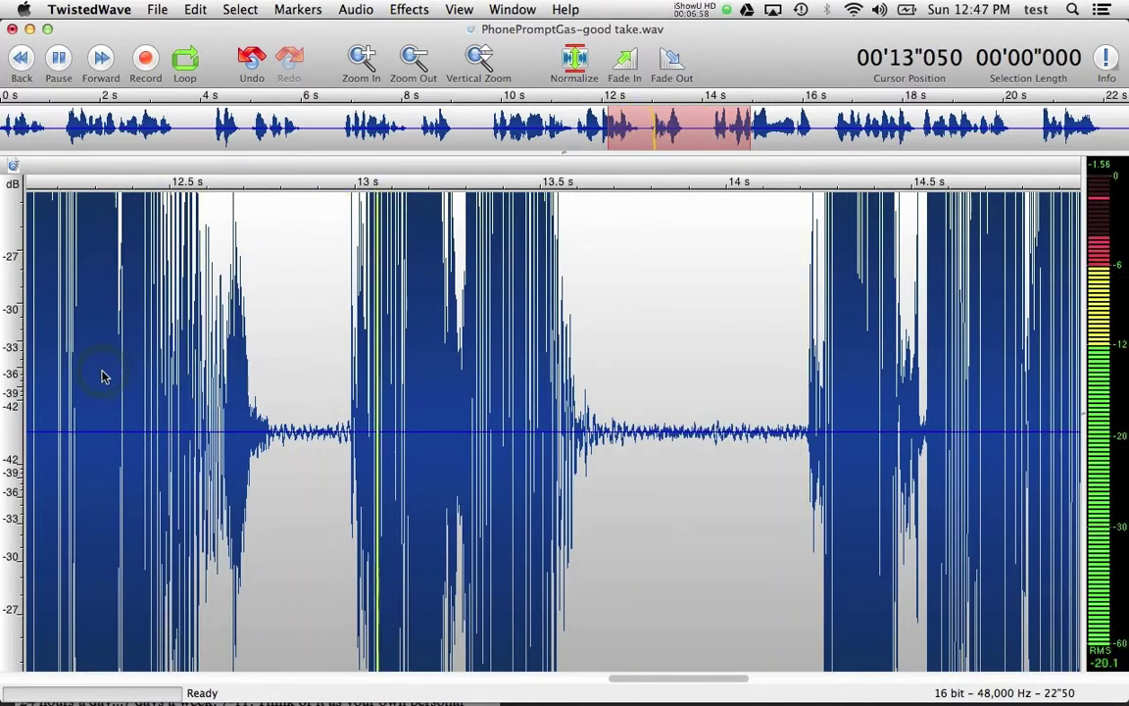
key(space)
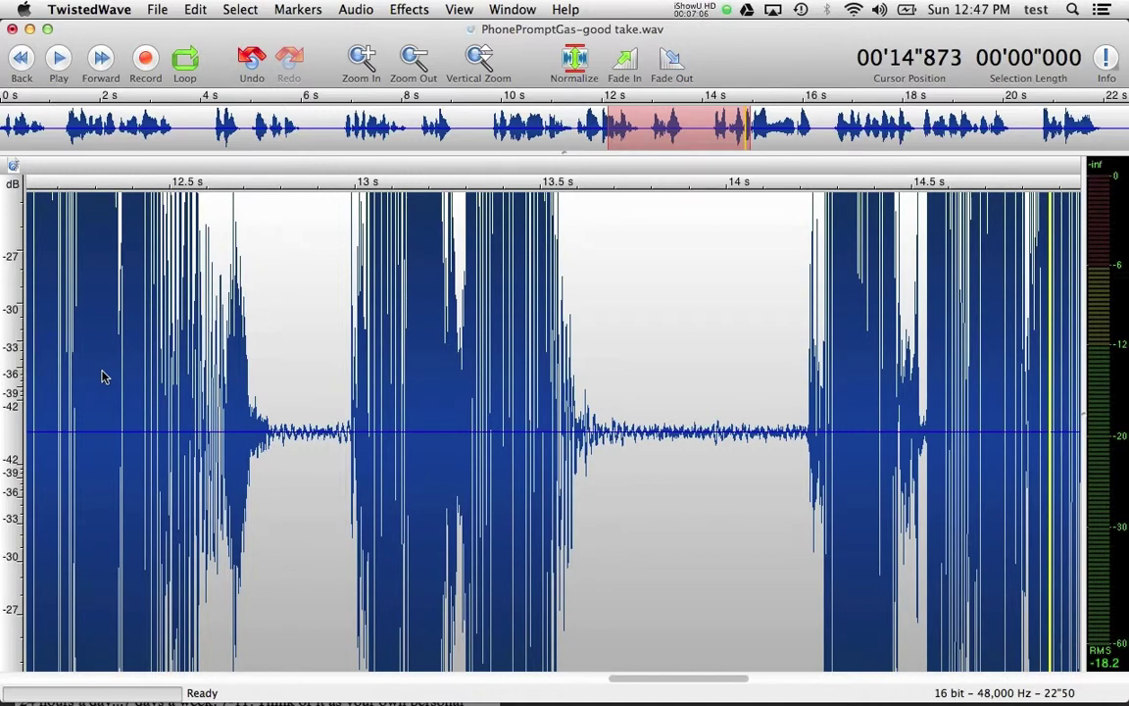
key(super+Down)
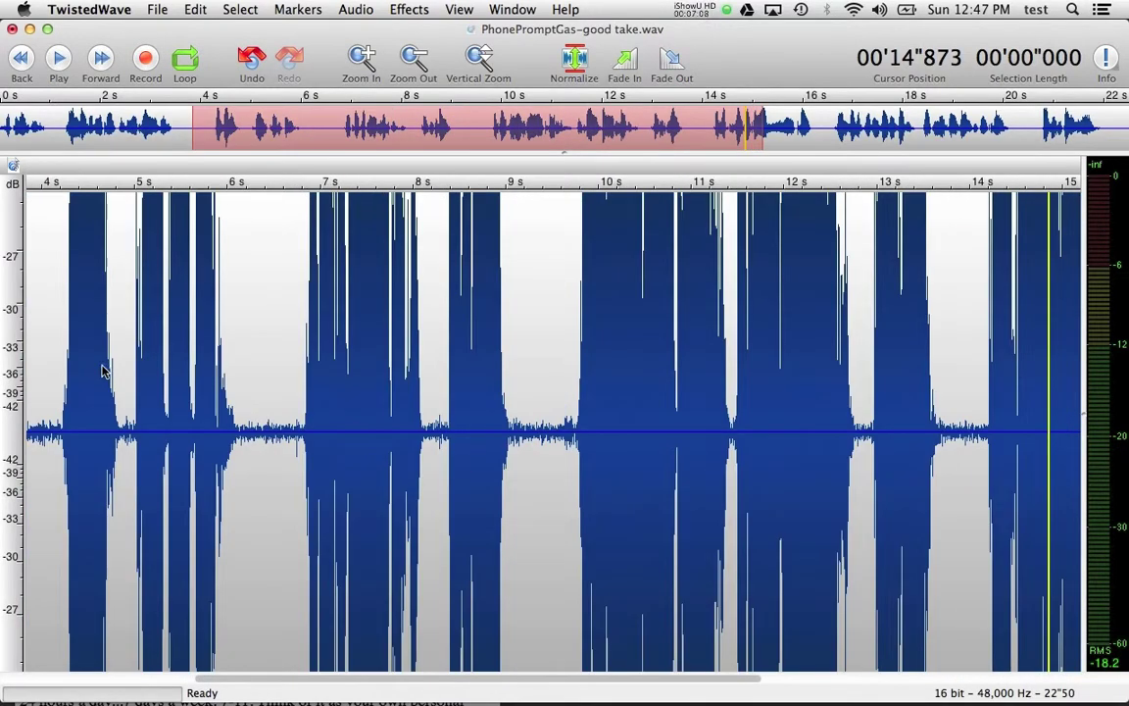
Step: Set the vertical scale to 0 to -15 dB, delete the 0.2 s gap near 8.9 s, and play it
click(482, 62)
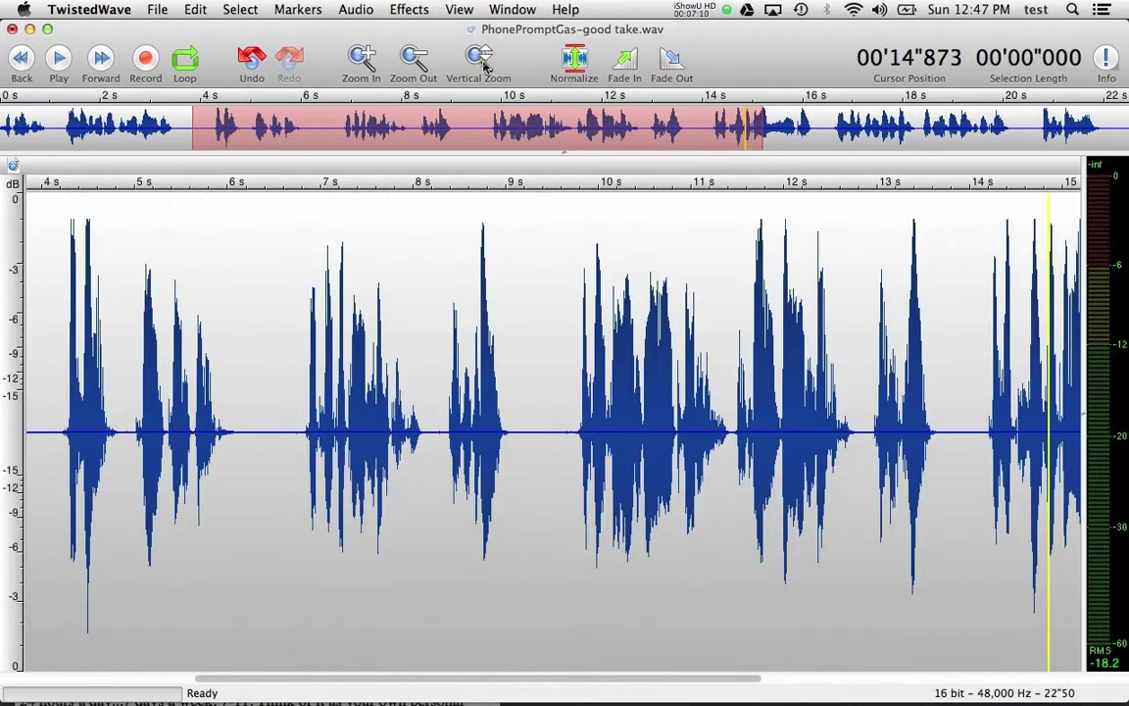
click(482, 62)
drag(492, 394, 511, 391)
key(Delete)
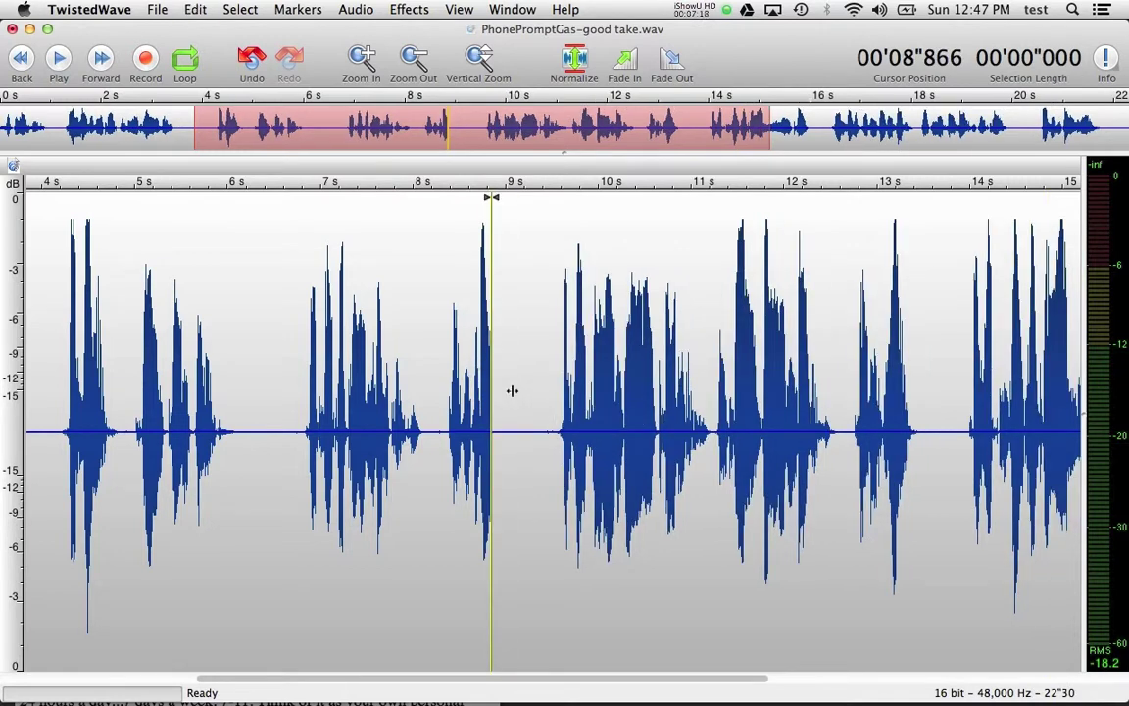
click(441, 386)
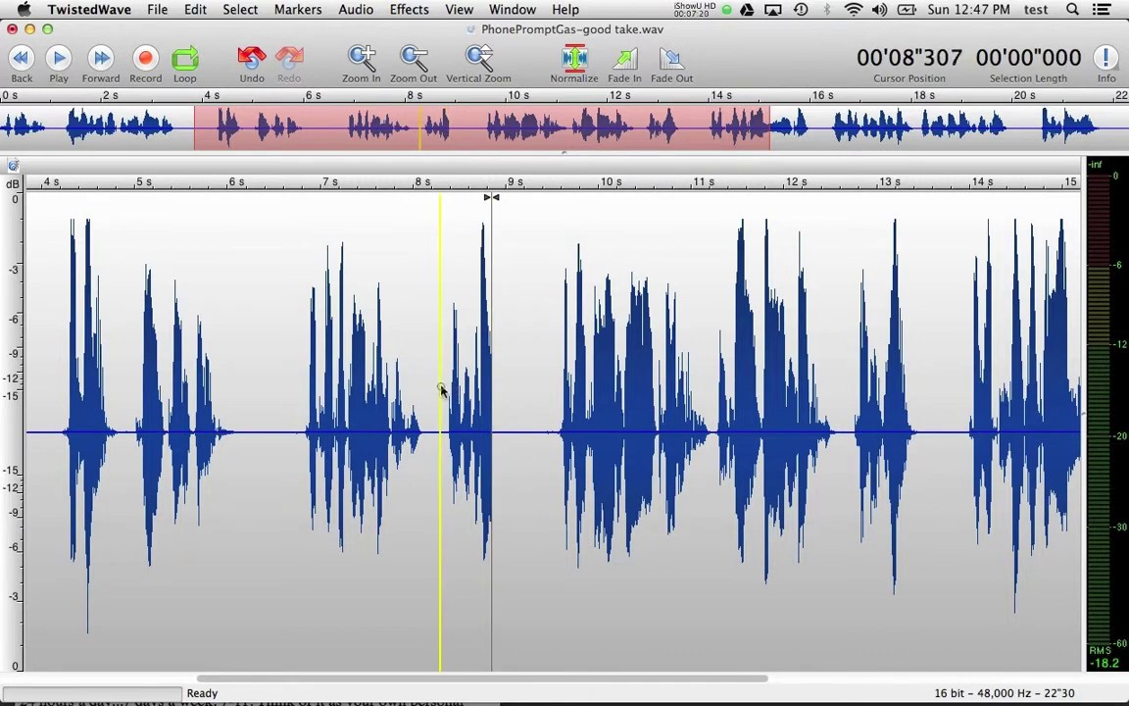
key(space)
key(space)
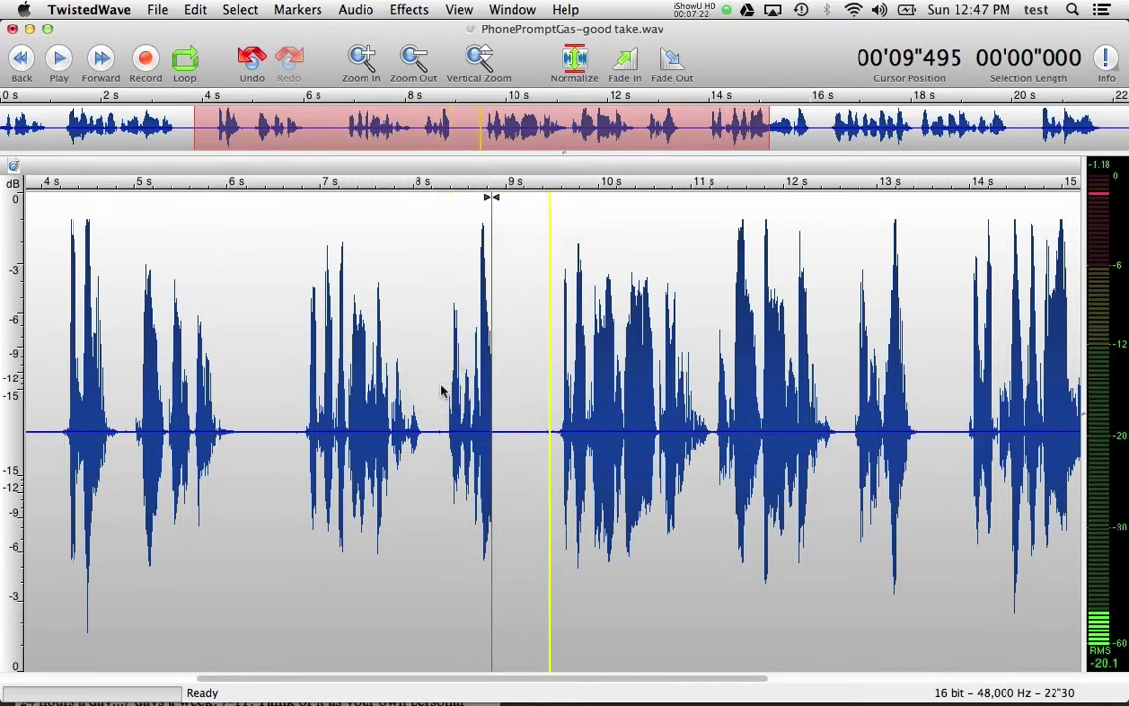
Step: Undo the 0.2 s gap deletion and play the restored passage for comparison
click(196, 9)
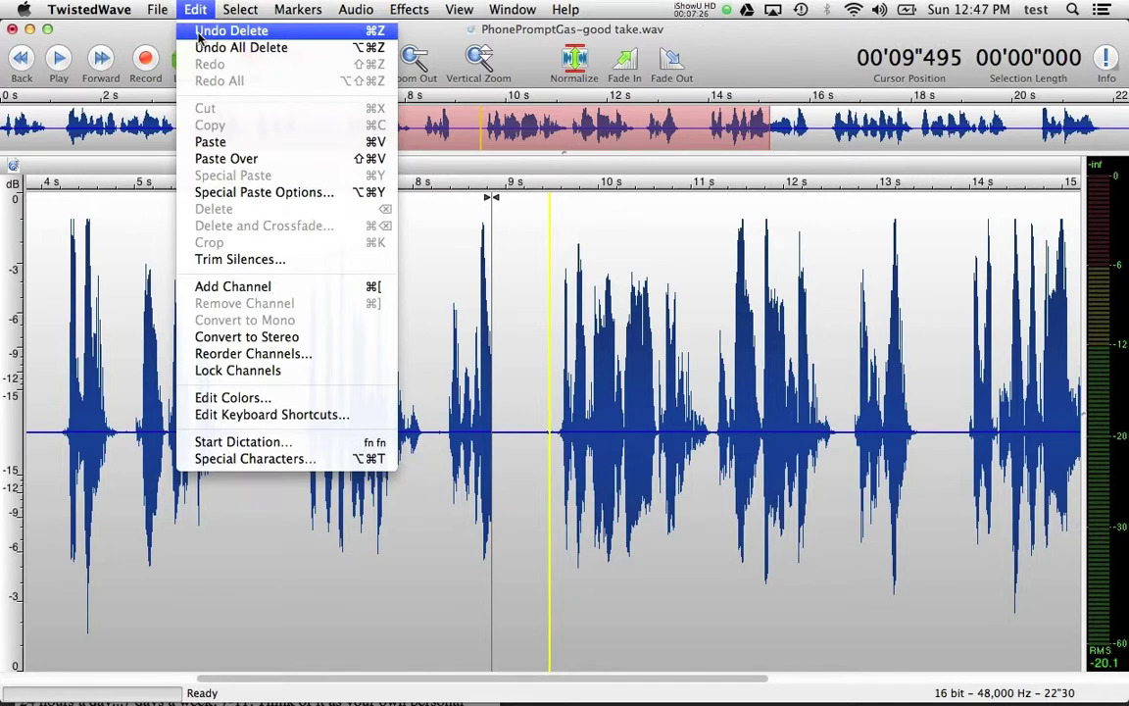
click(177, 35)
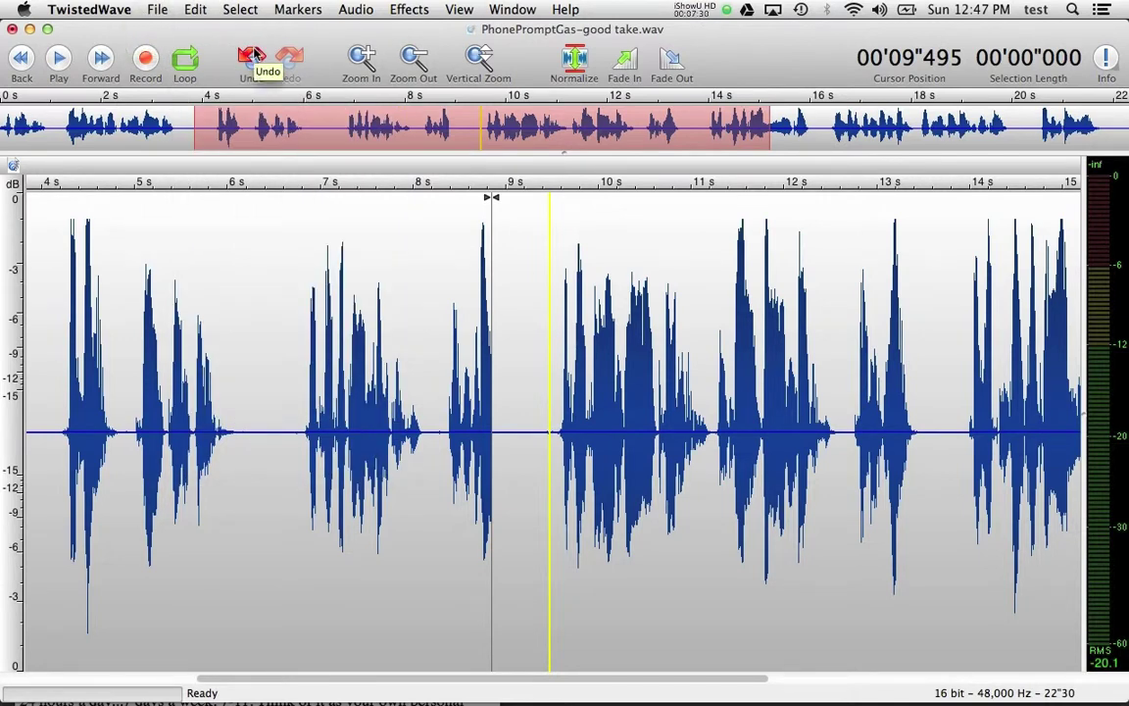
click(188, 9)
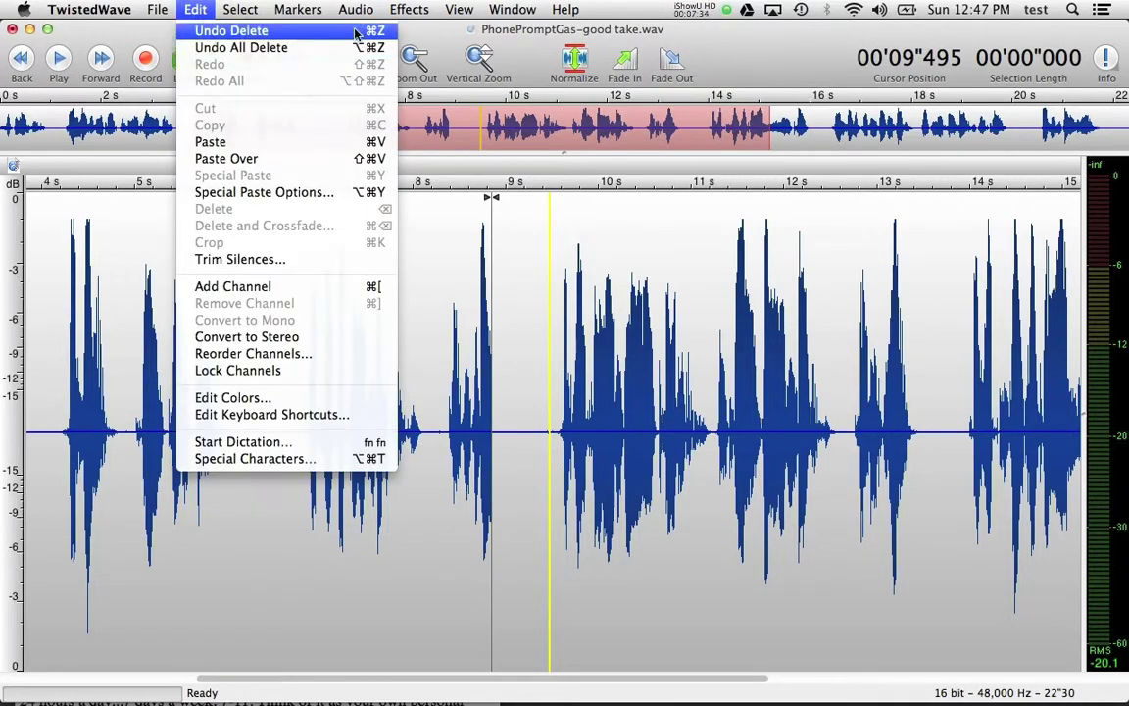
mouse_move(237, 12)
mouse_move(195, 9)
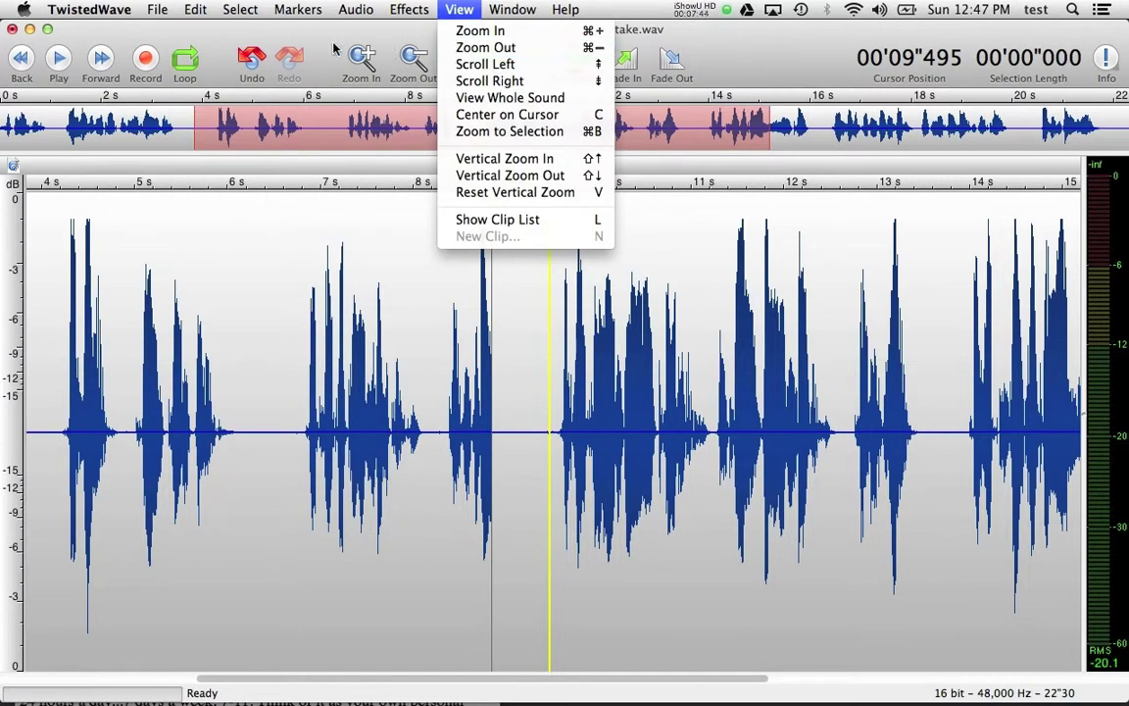
click(321, 40)
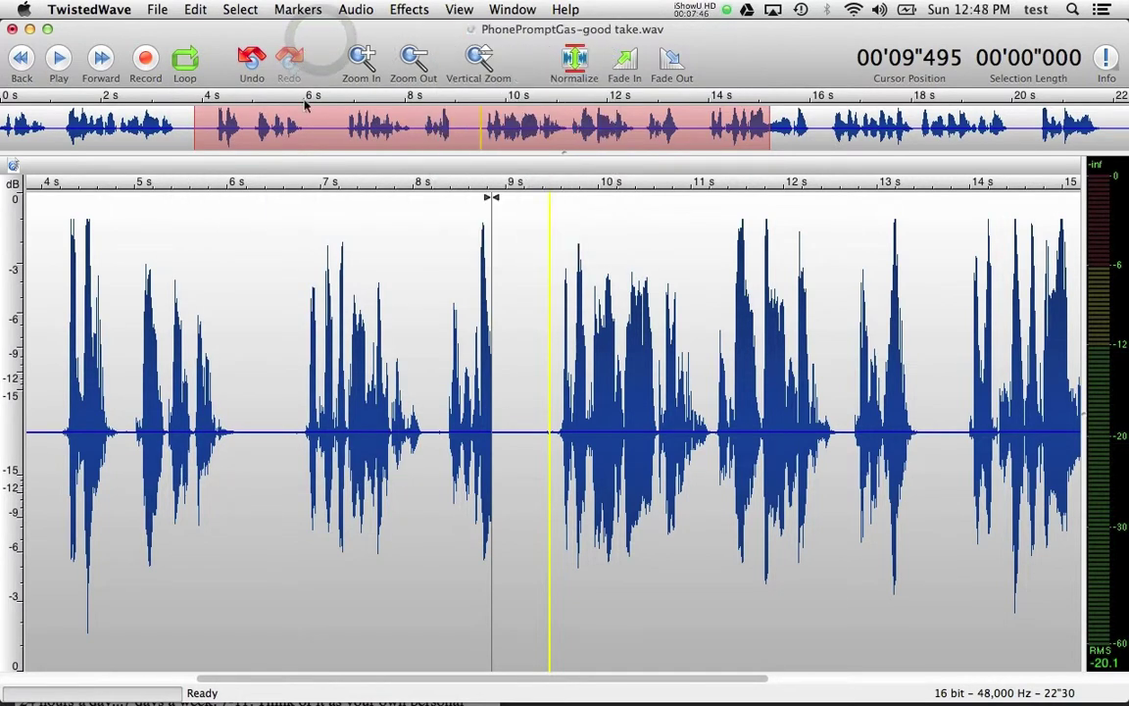
click(413, 411)
click(471, 402)
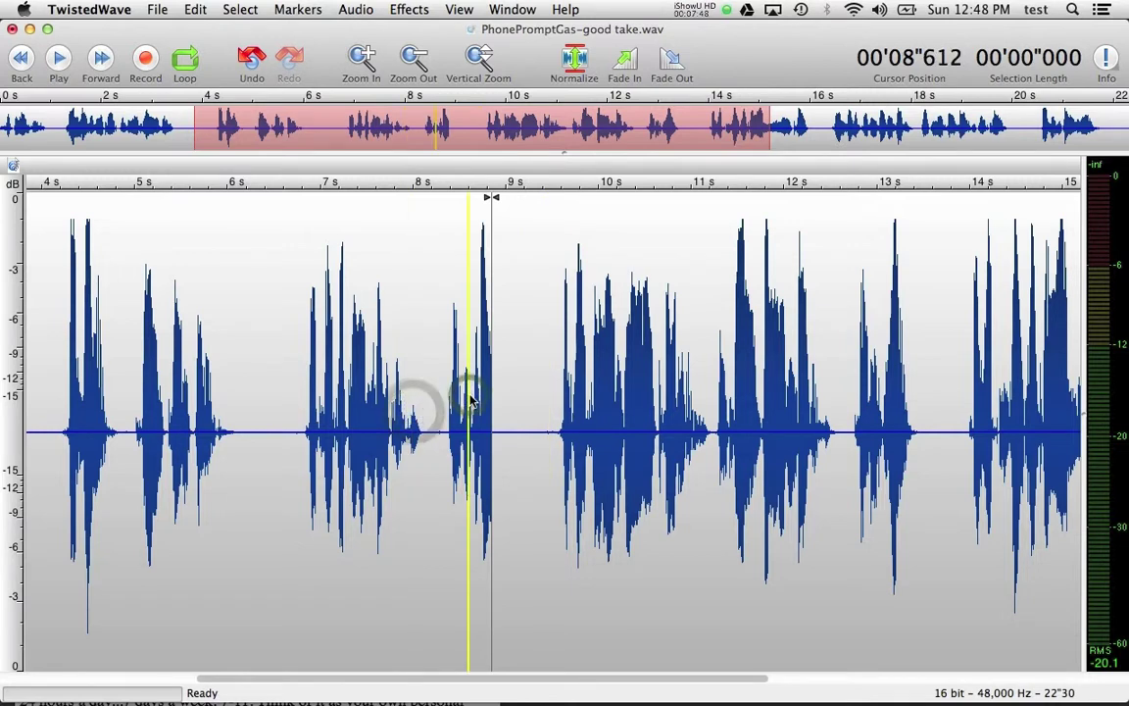
key(super+z)
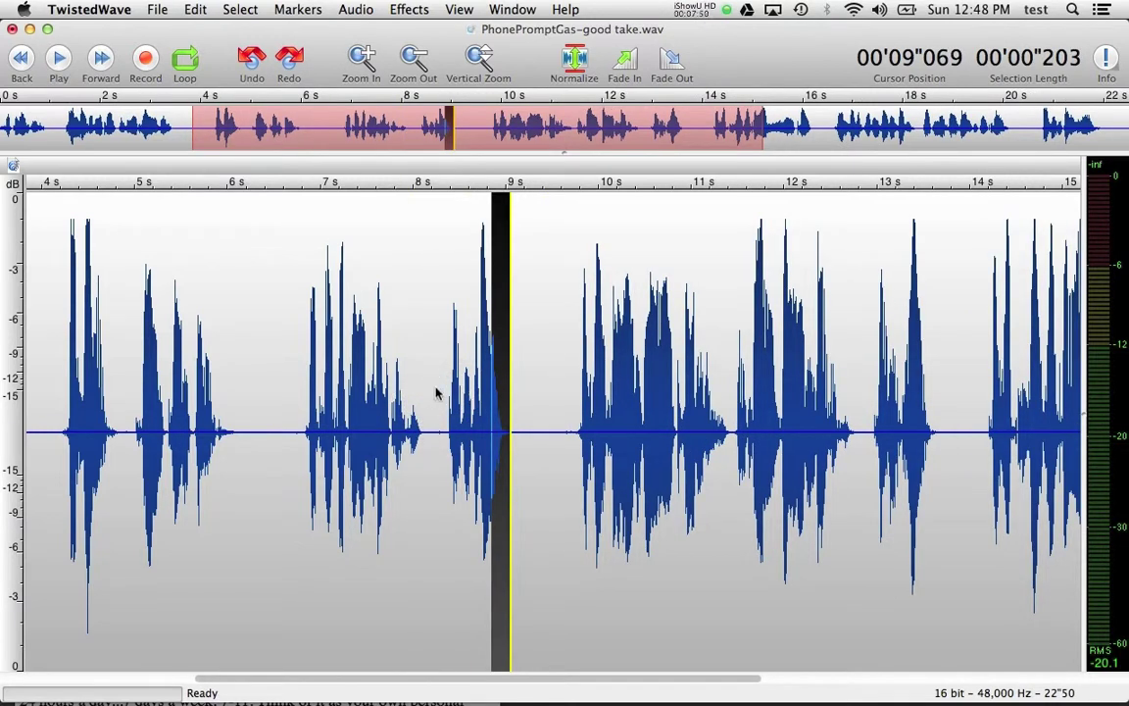
click(434, 390)
key(space)
key(space)
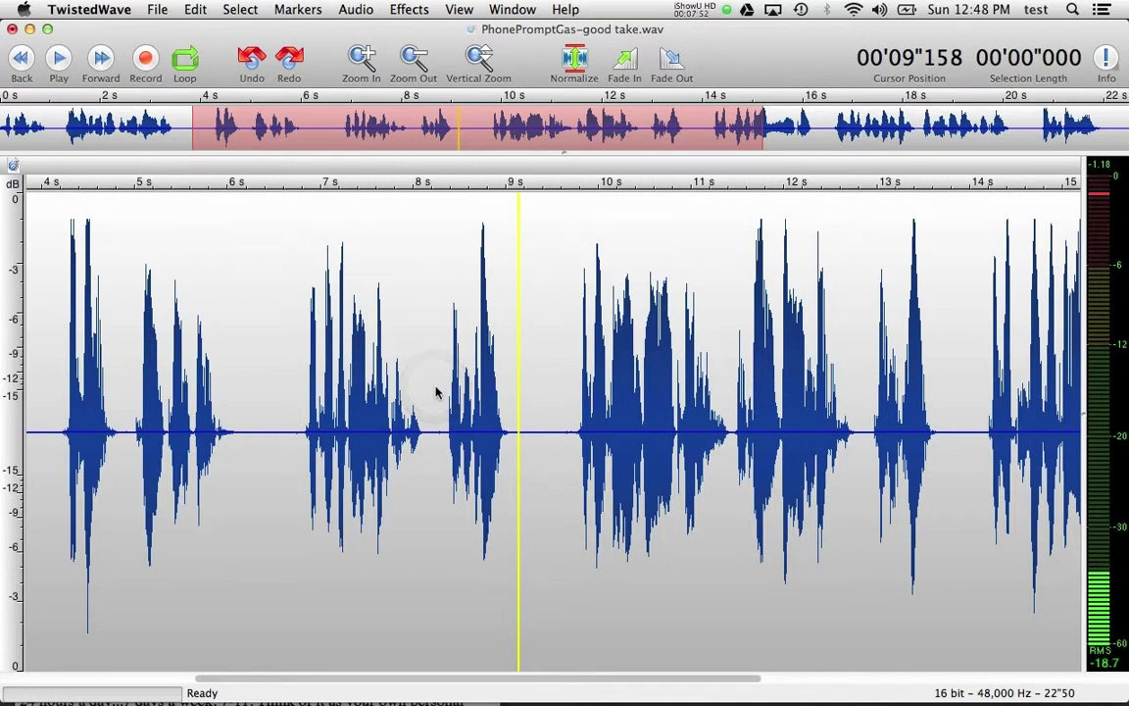
Step: Redo the cut, listen again, undo it once more, and select 0.32 s starting near 8.3 s
key(super+shift+z)
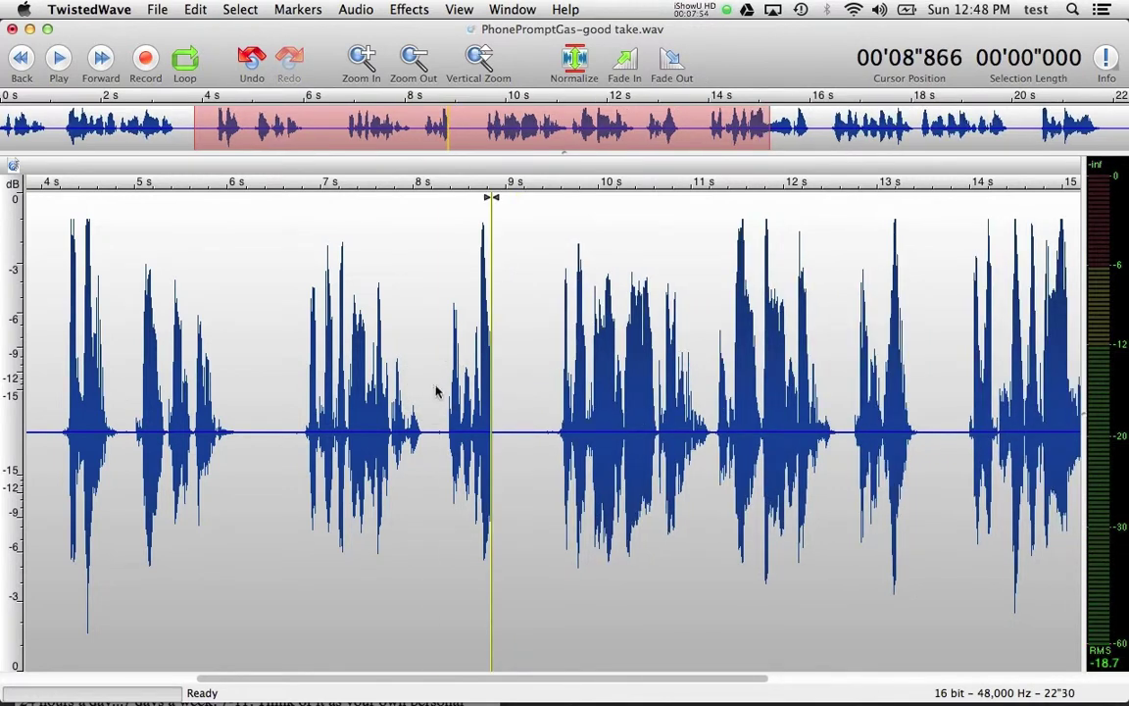
click(436, 390)
key(space)
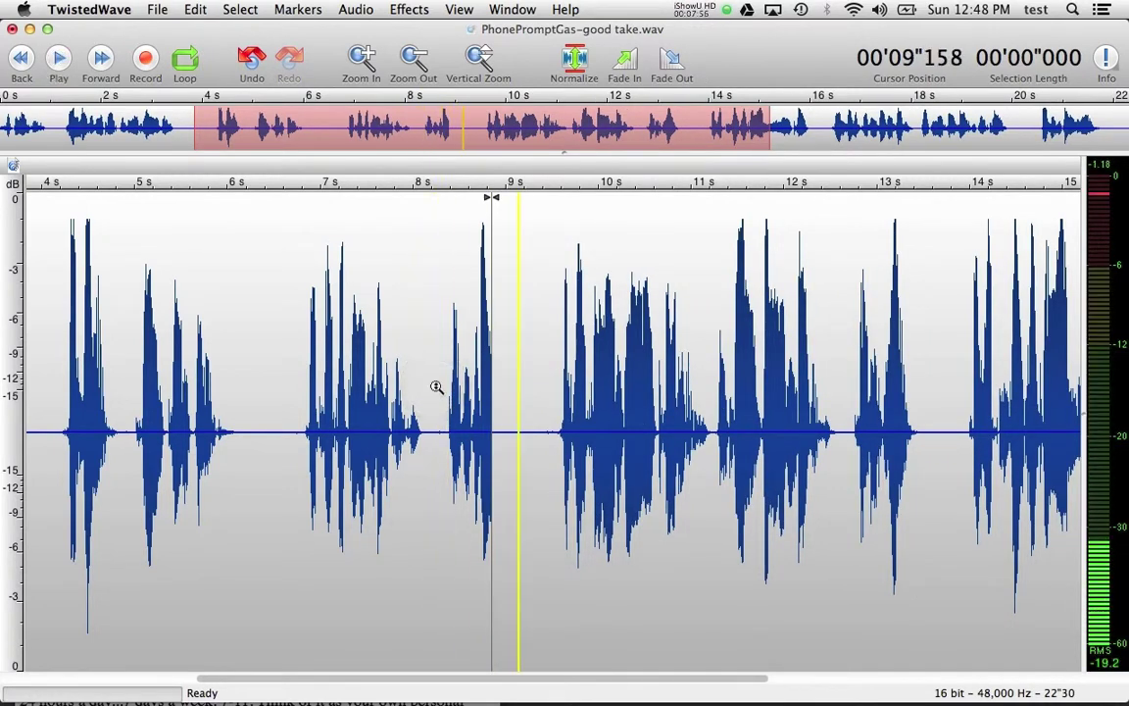
key(super+z)
drag(440, 391, 569, 380)
Step: Trial-delete a half-second and then a 0.59 s pause near 9.1 s, undoing each after listening
key(BackSpace)
key(space)
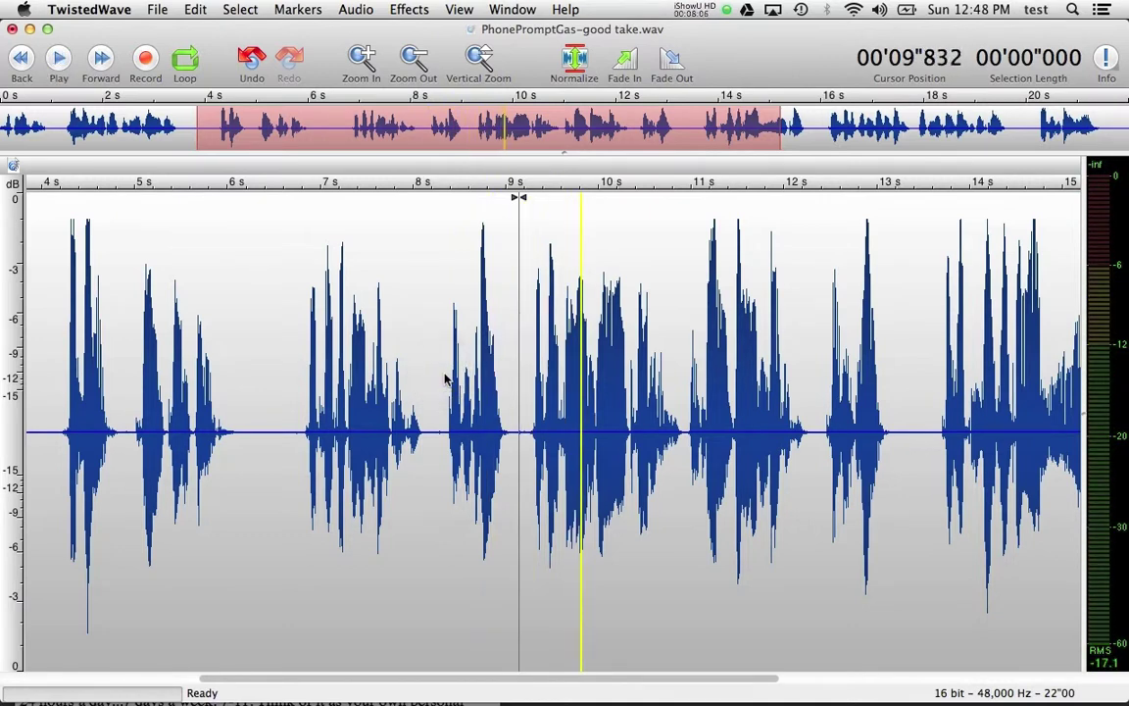
key(super+z)
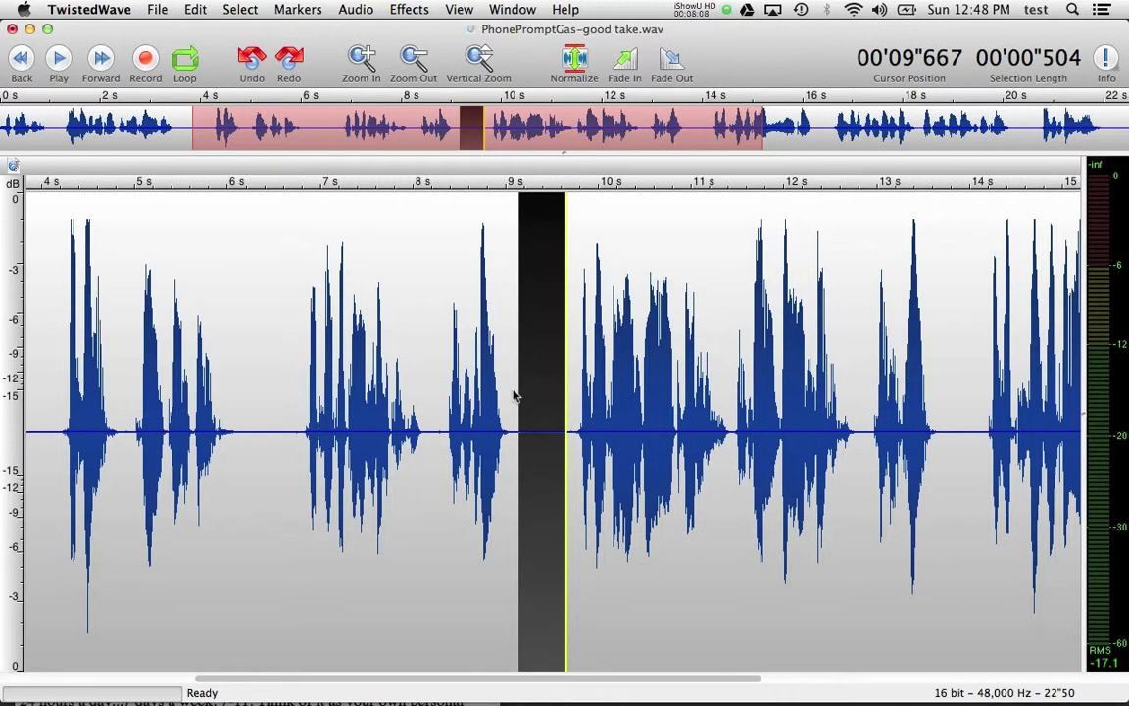
drag(513, 400, 568, 390)
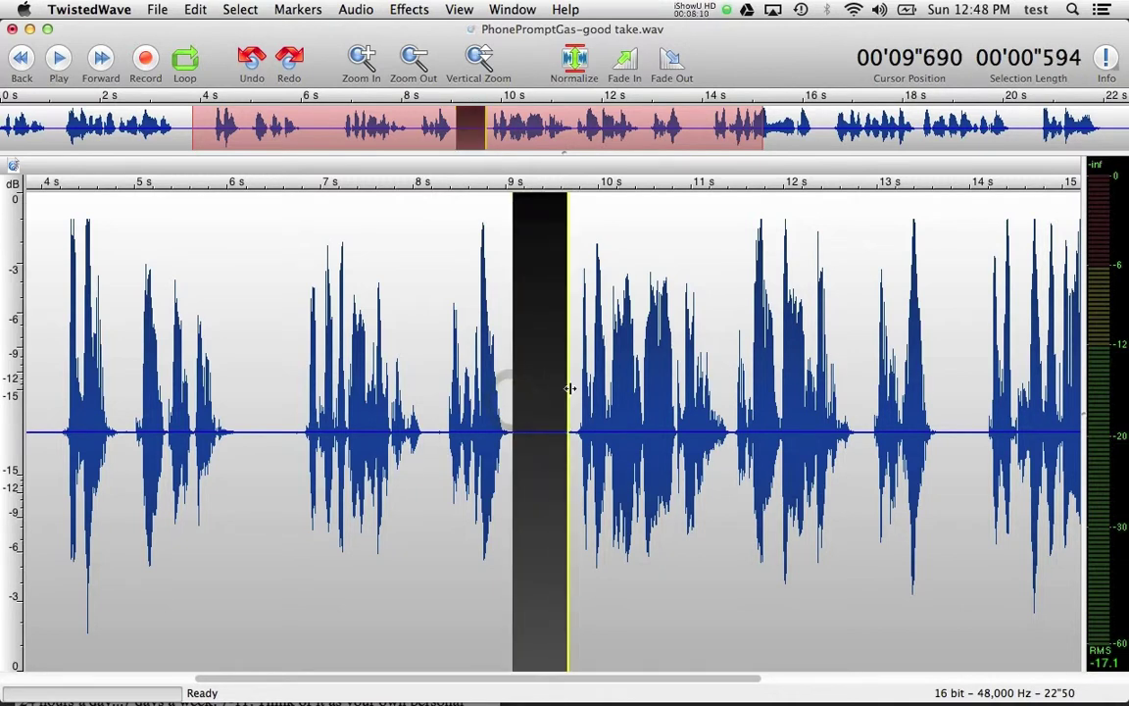
key(BackSpace)
key(space)
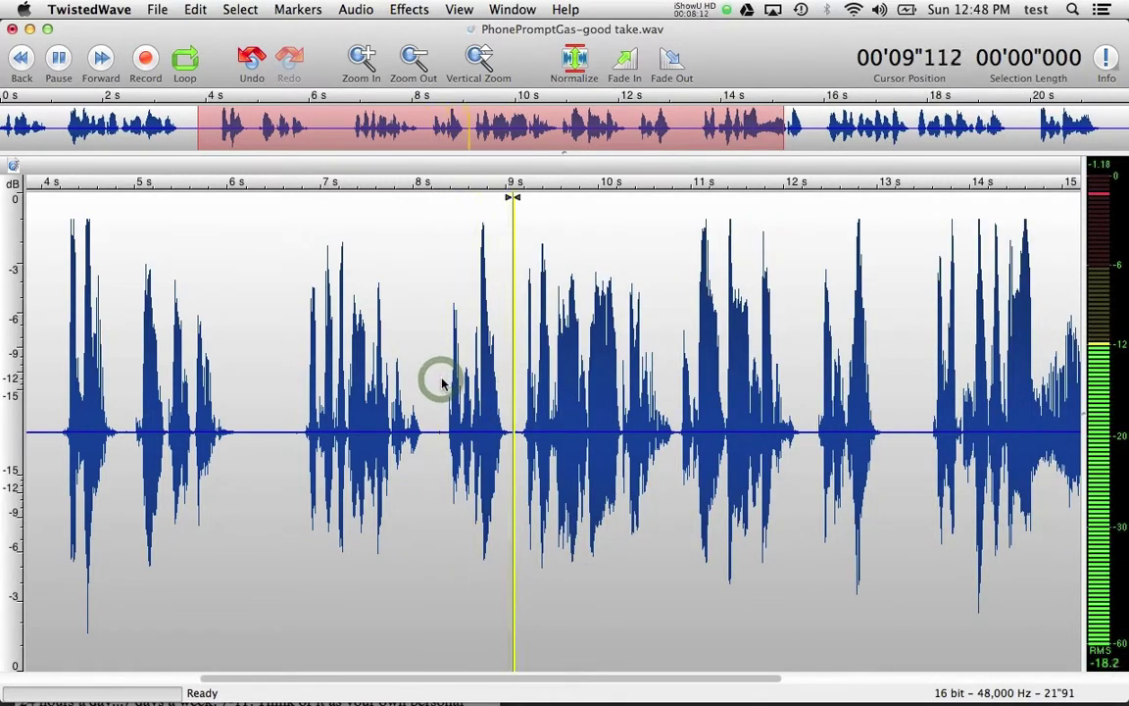
key(super+z)
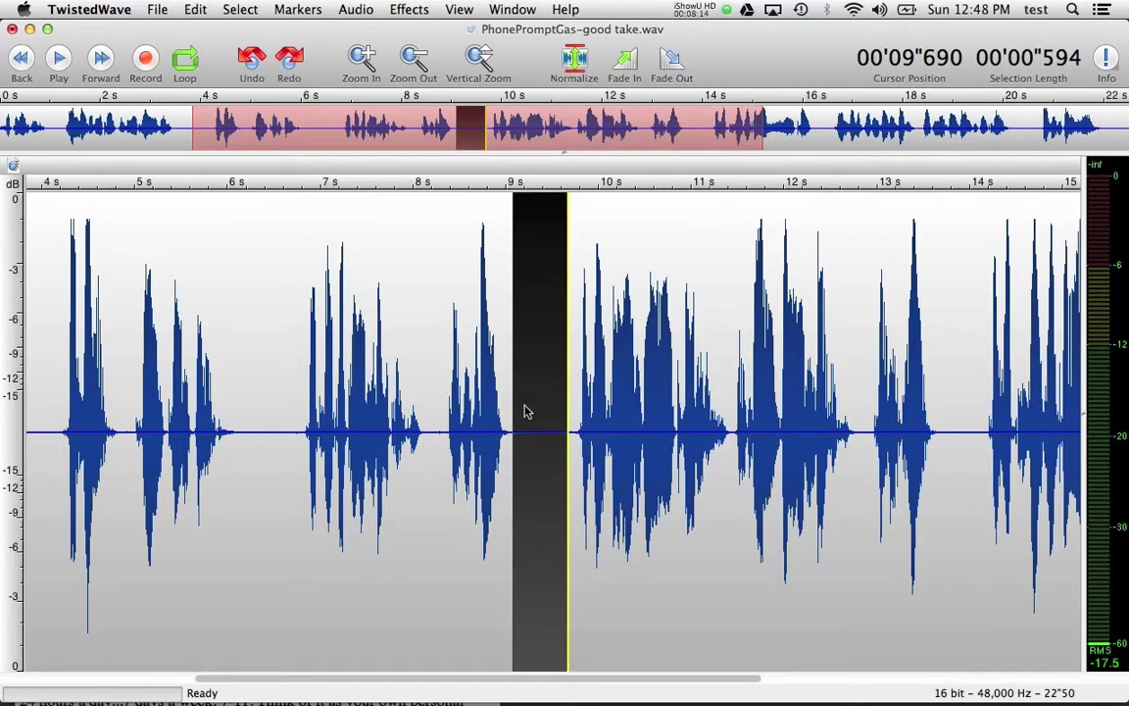
Step: Delete the 0.18 s pause after 9.2 s and play the passage from about 8.4 s
click(523, 407)
drag(523, 407, 540, 404)
key(BackSpace)
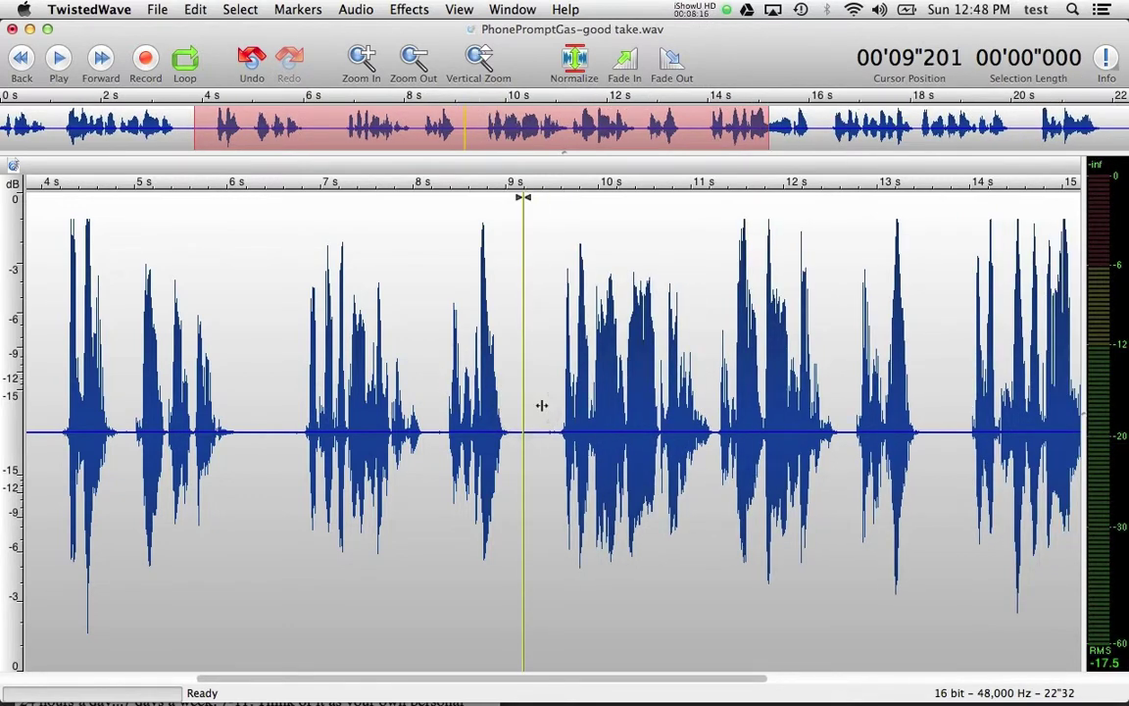
click(452, 409)
key(space)
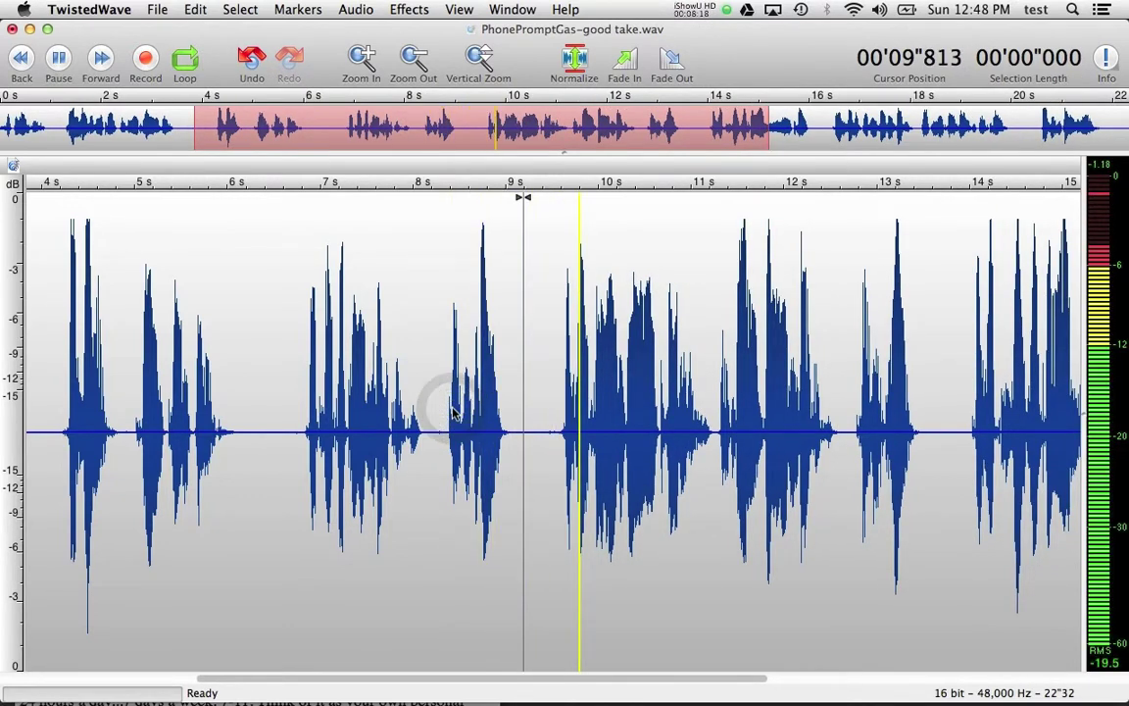
key(space)
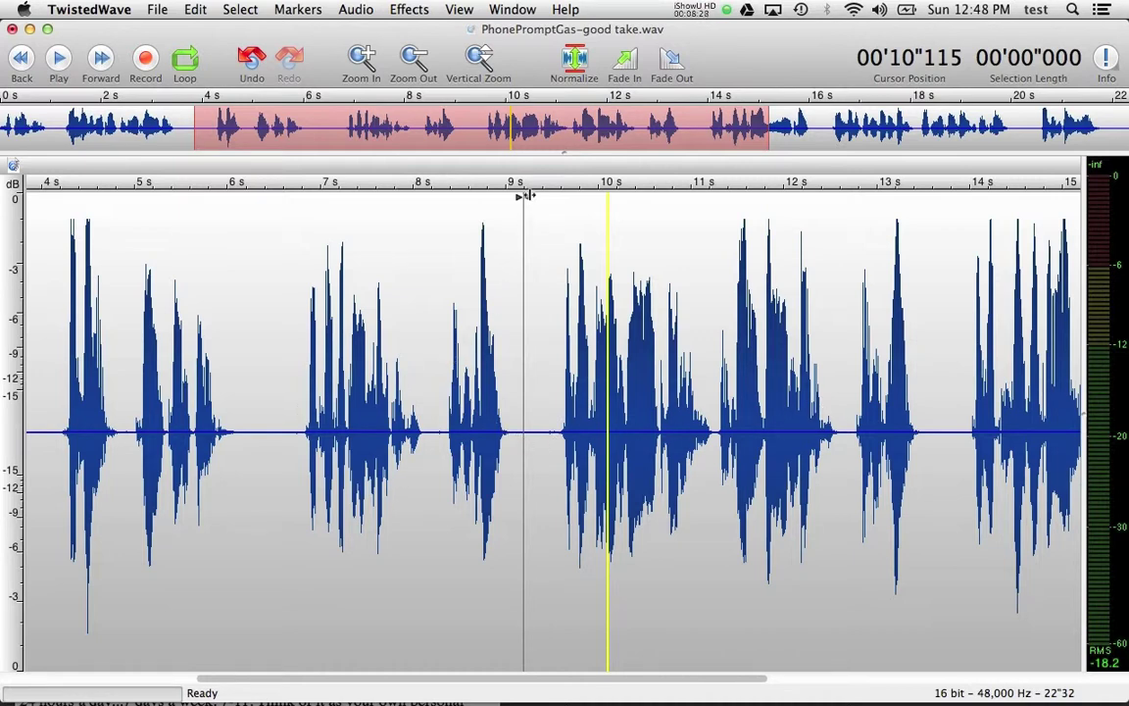
mouse_move(525, 196)
mouse_down()
mouse_move(313, 199)
mouse_move(632, 183)
mouse_up()
mouse_move(522, 196)
mouse_down()
mouse_move(559, 189)
mouse_move(476, 194)
mouse_move(549, 207)
mouse_move(519, 199)
mouse_up()
click(454, 318)
key(space)
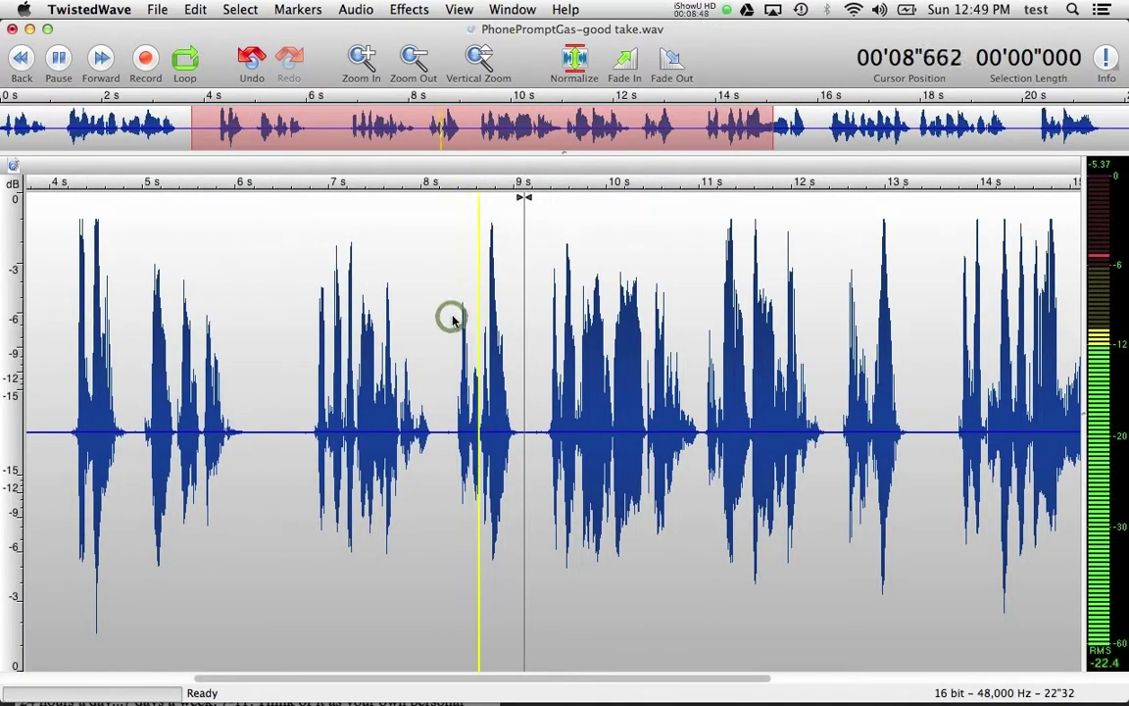
key(space)
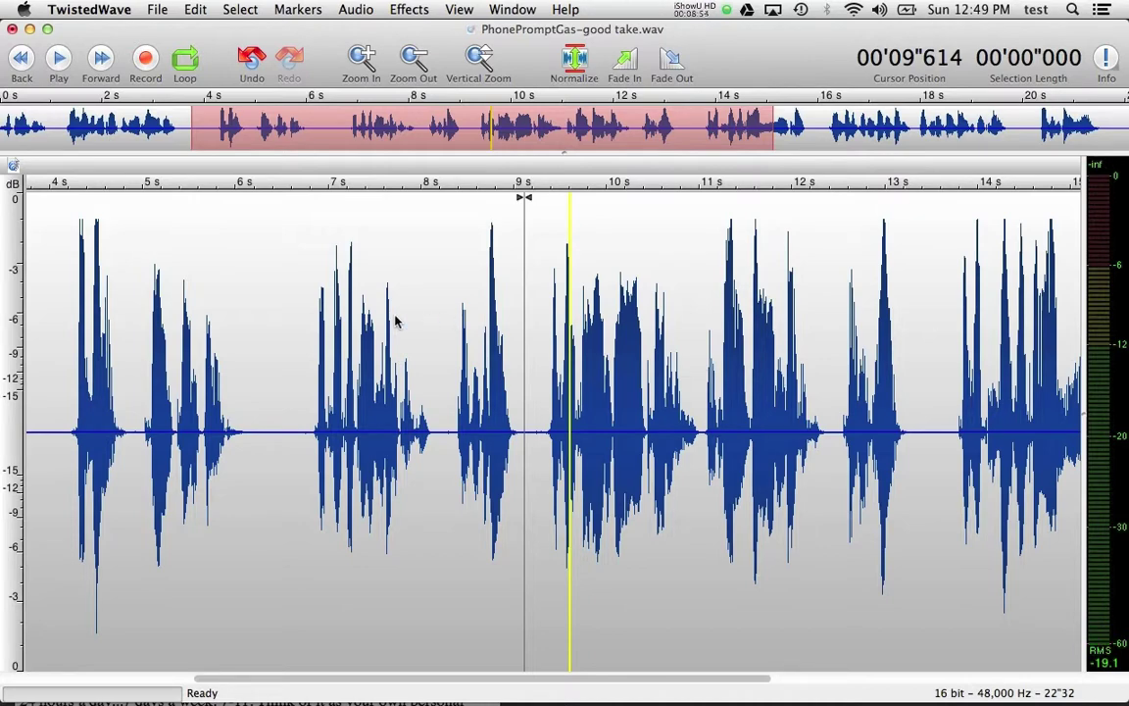
Step: Show the whole file and add markers at about 4.1 s, 13.75 s and 20.2 s
key(super+minus)
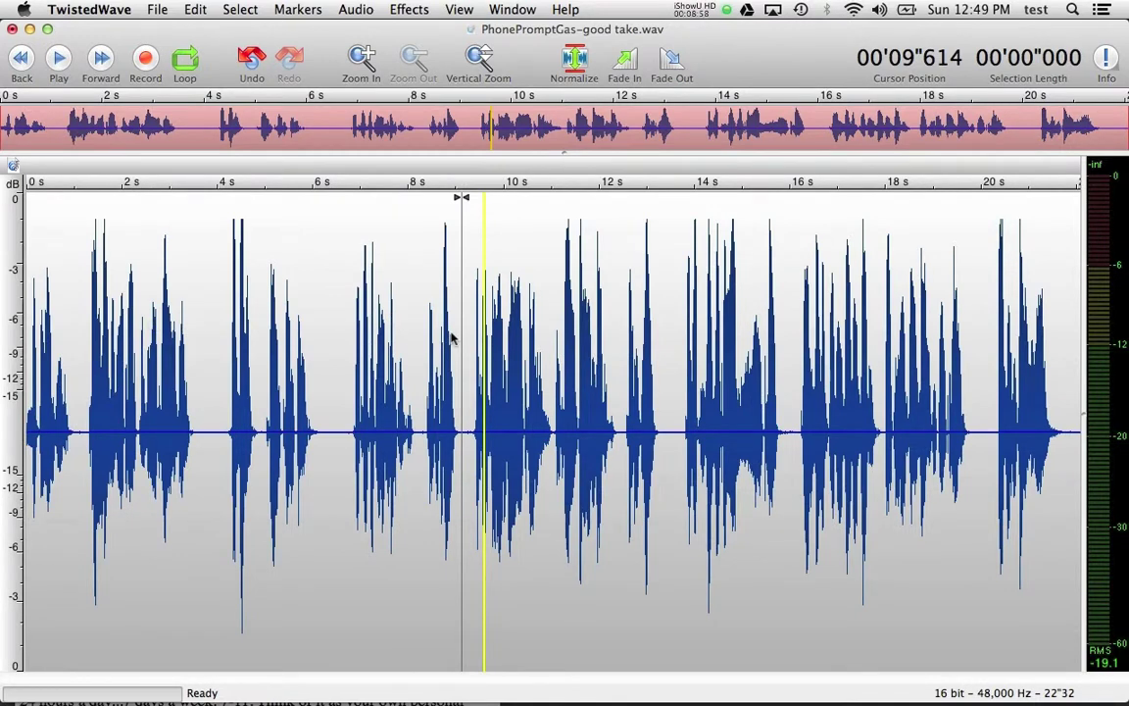
click(221, 335)
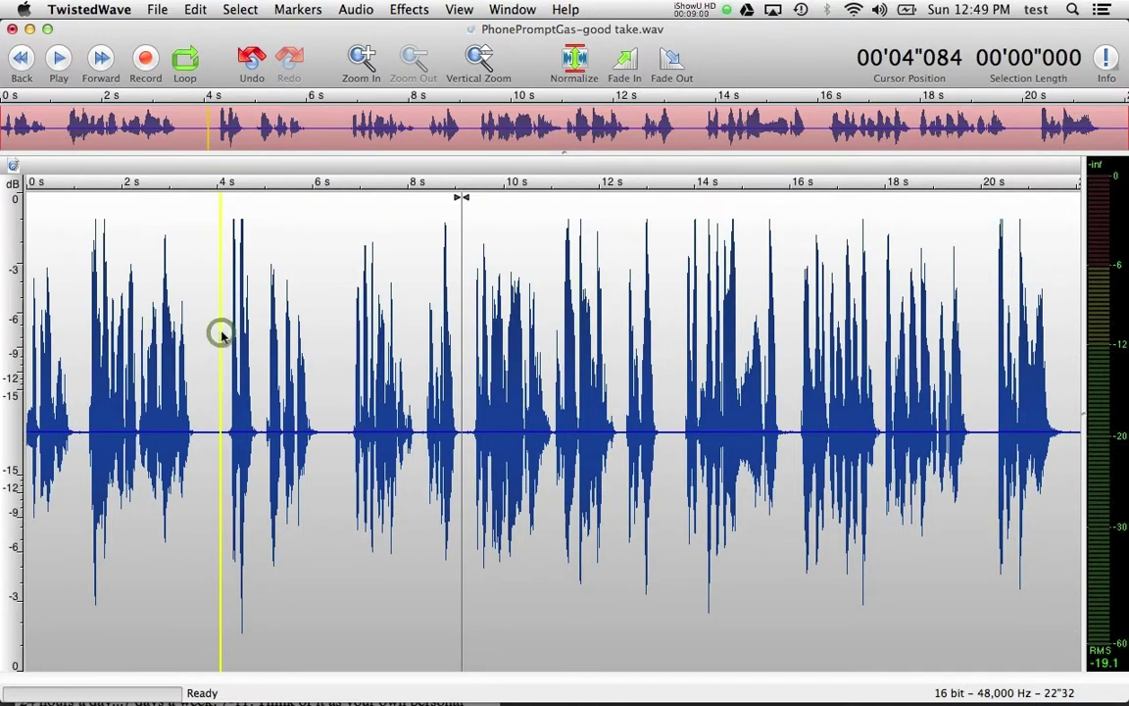
key(super+m)
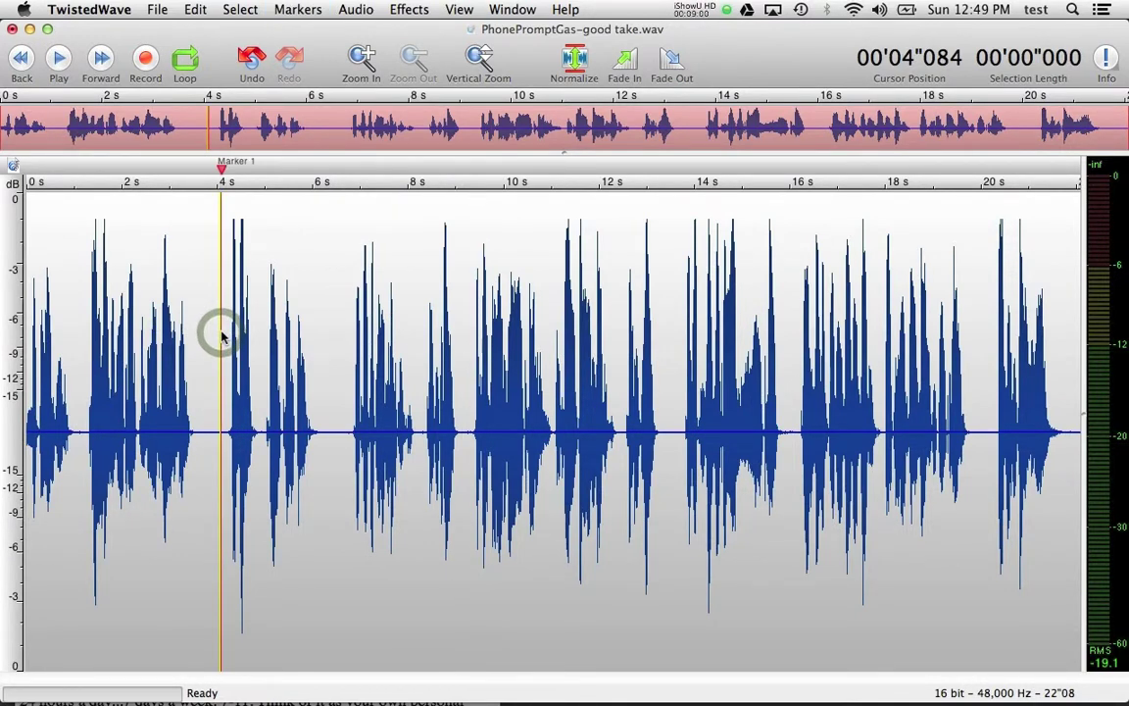
click(682, 354)
key(super+m)
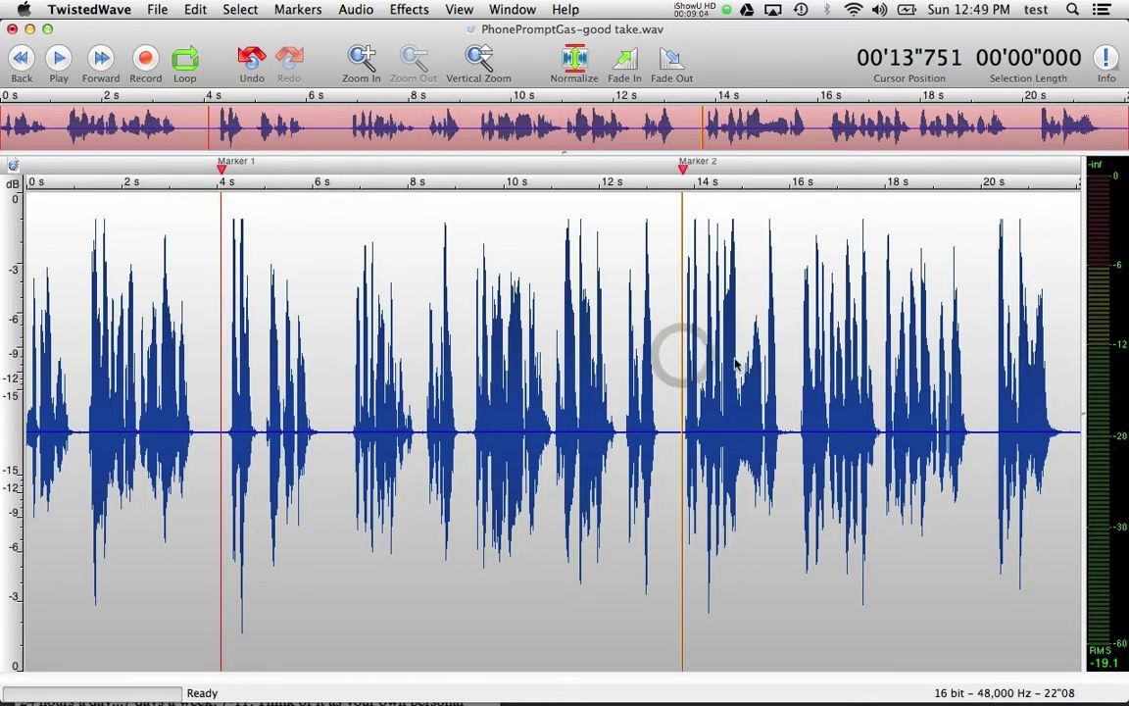
click(993, 382)
key(super+m)
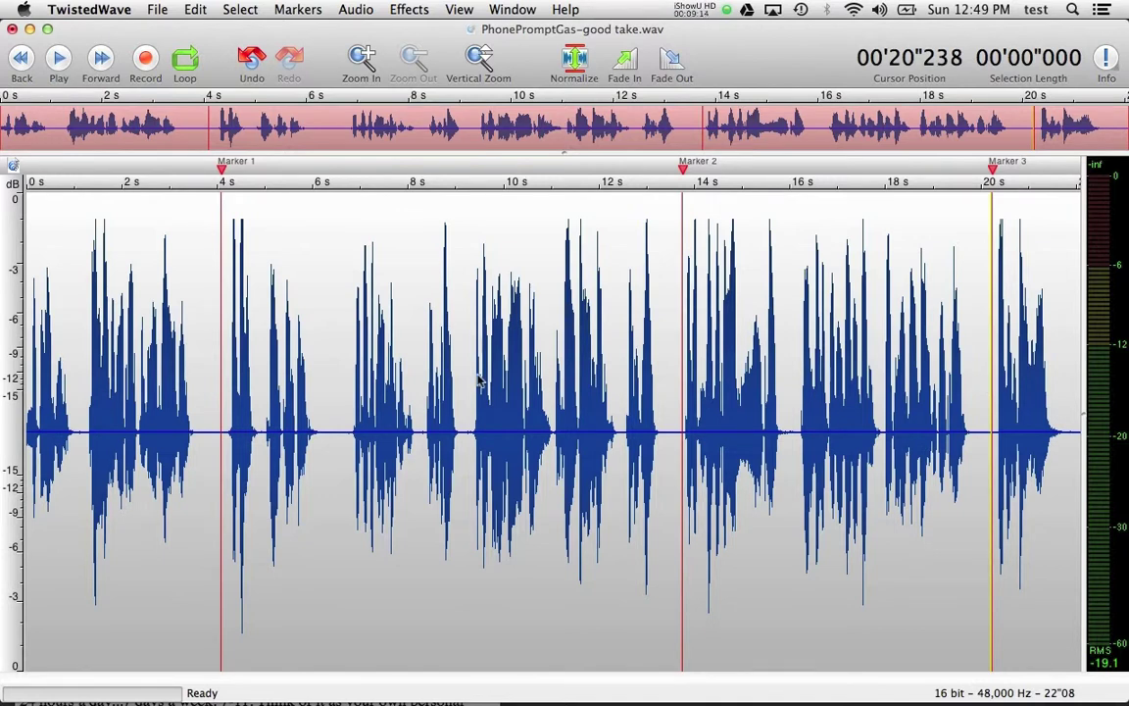
Step: Rename Marker 1 to 'Good Take 1' and Marker 2 to 'Good Take 2'
double_click(222, 171)
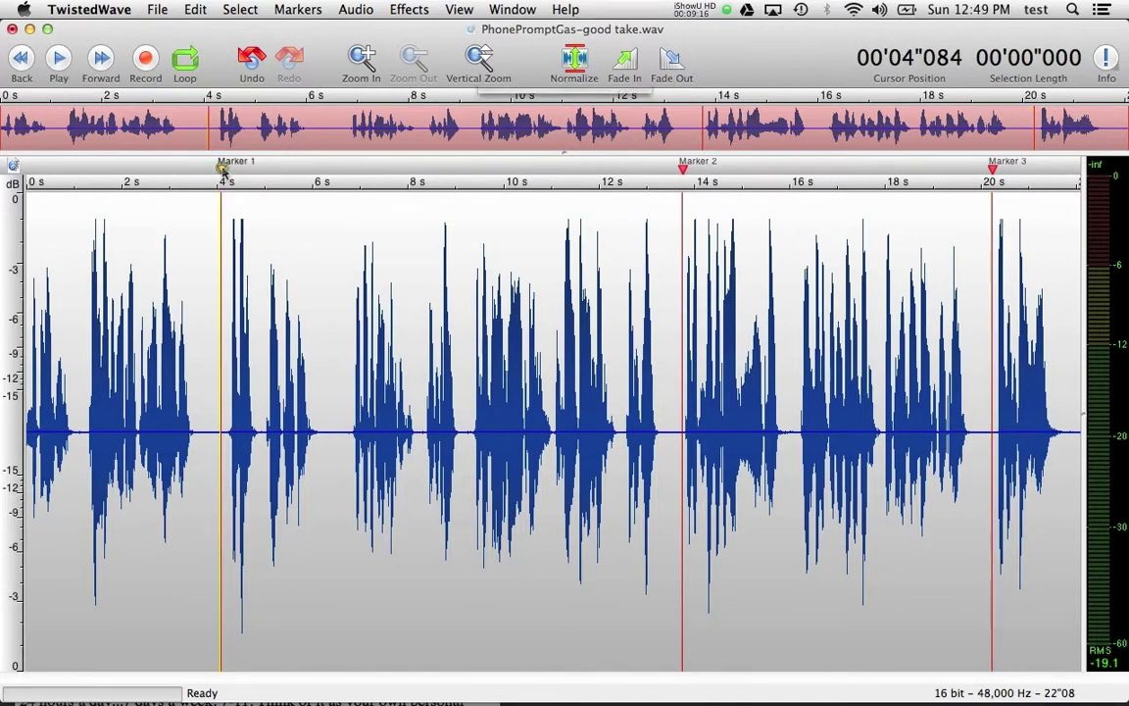
text(G)
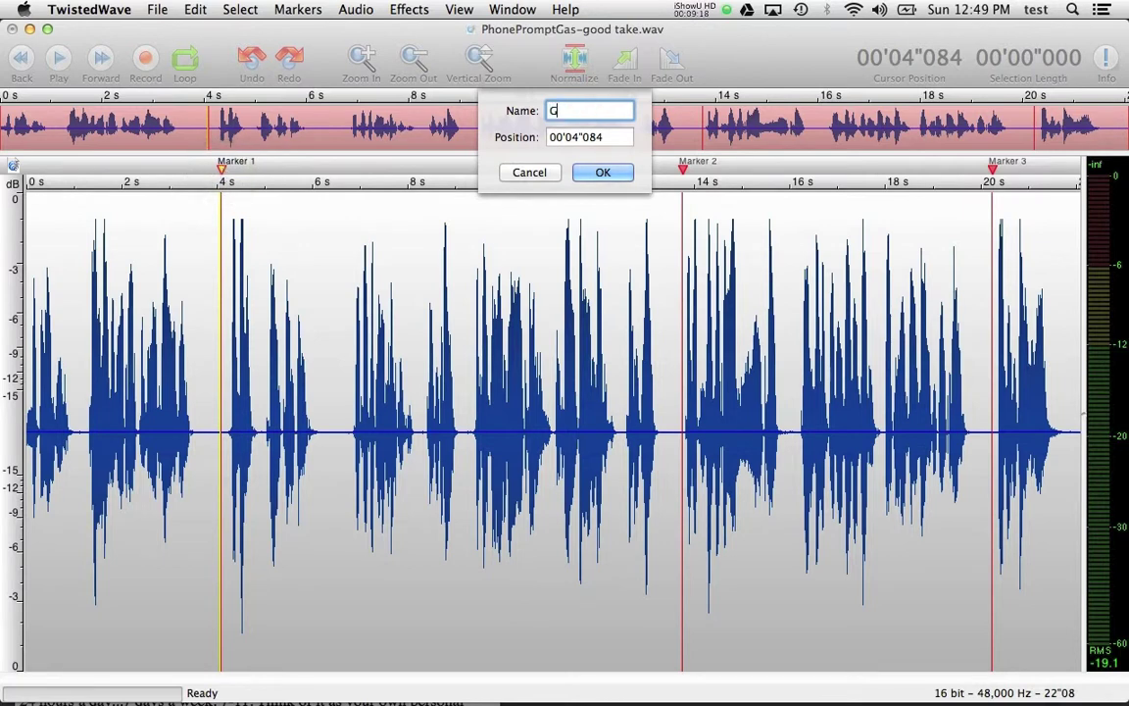
text(ood Take 1)
key(Return)
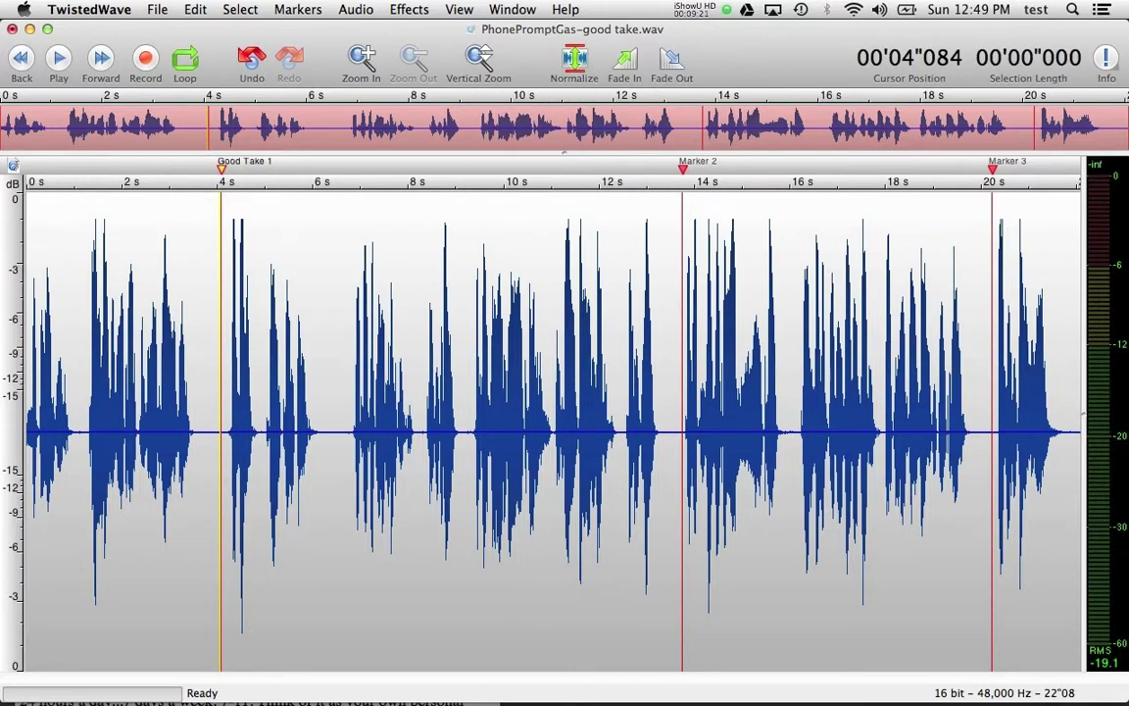
double_click(683, 169)
text(Goo)
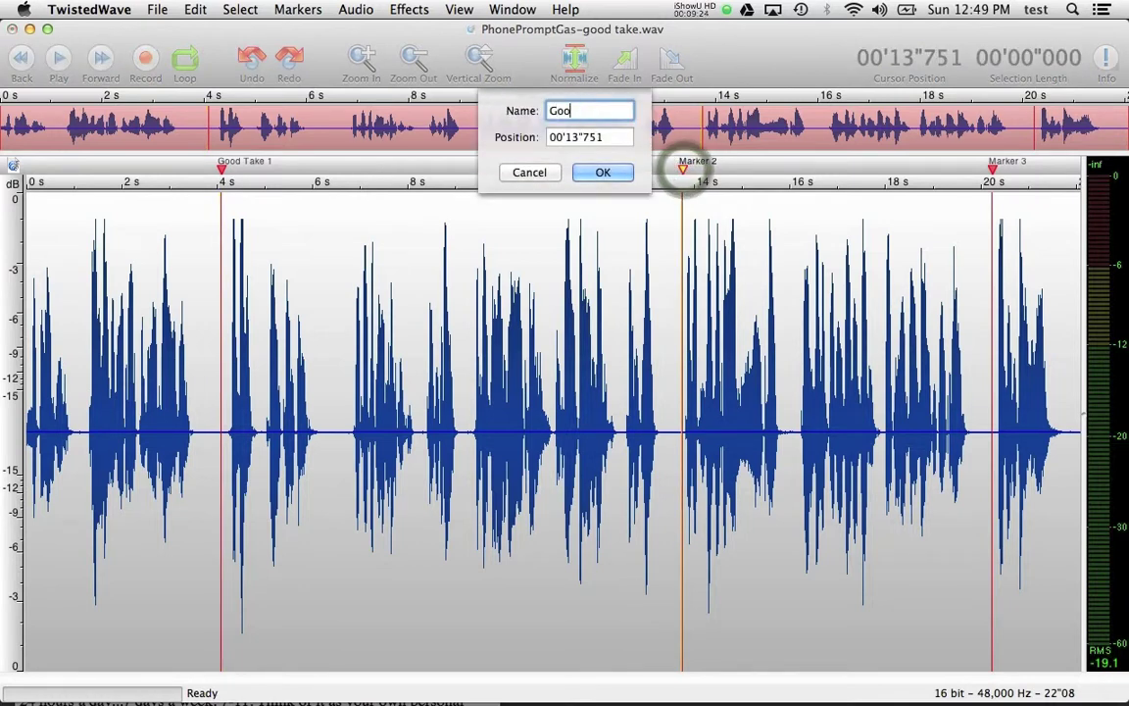
text(d Take 2)
key(Return)
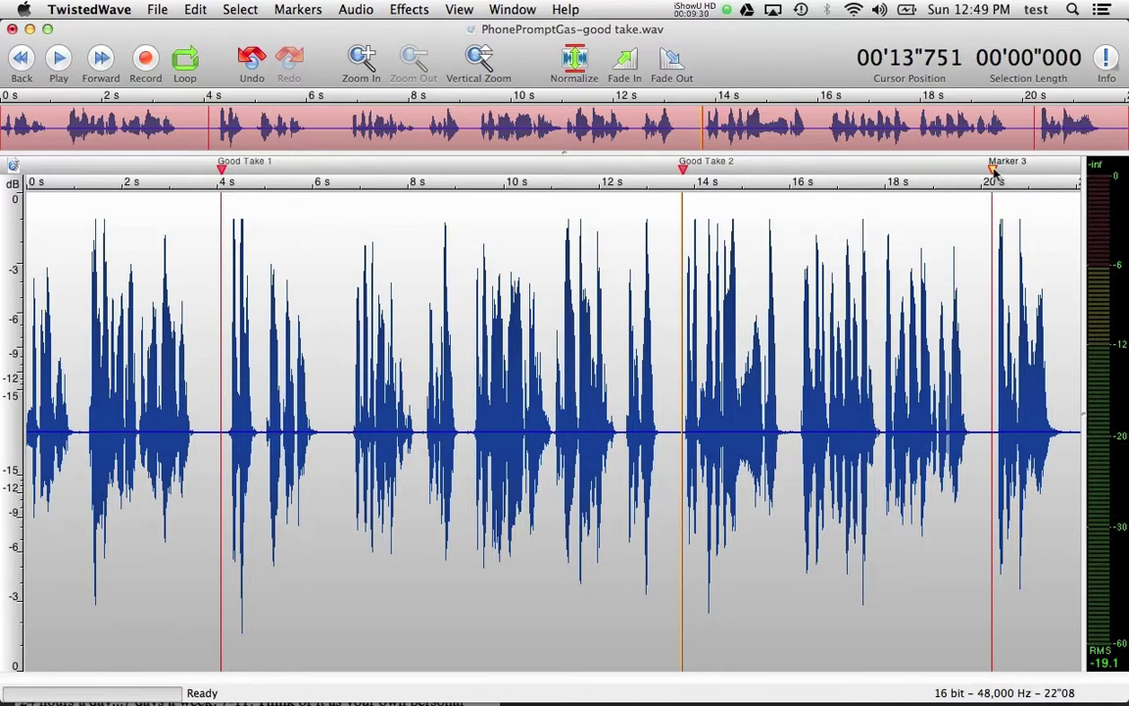
Step: Delete Marker 3, Good Take 2 and Good Take 1 by dragging them off the marker ruler
drag(994, 172, 995, 206)
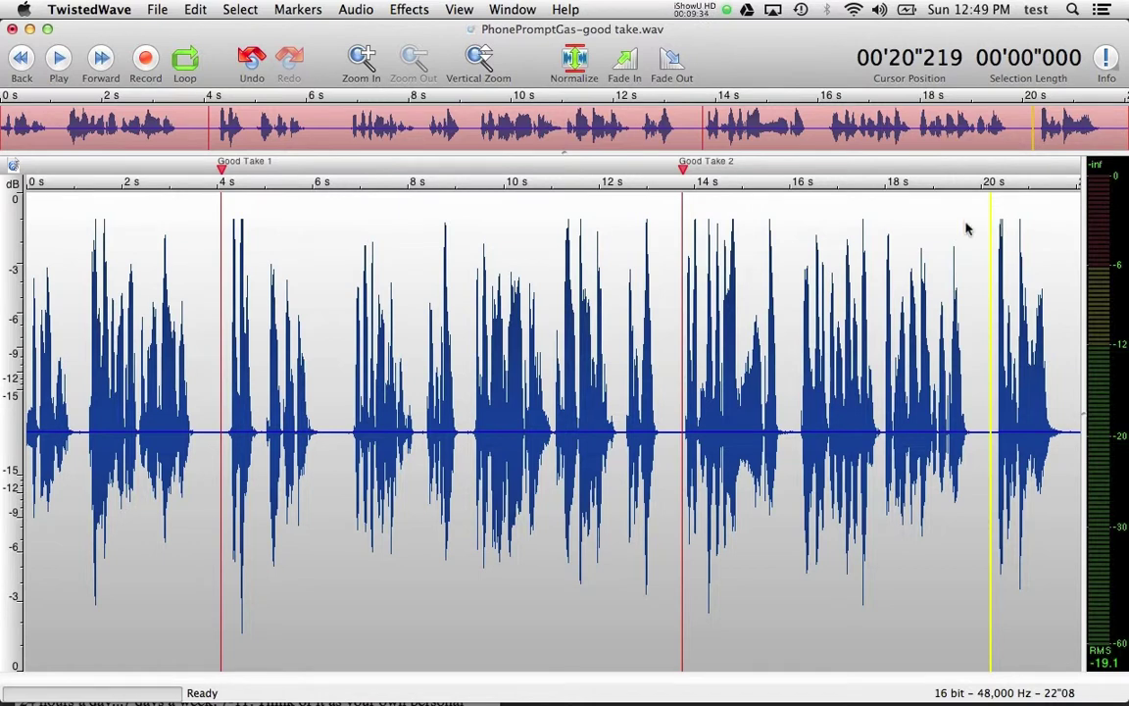
click(795, 244)
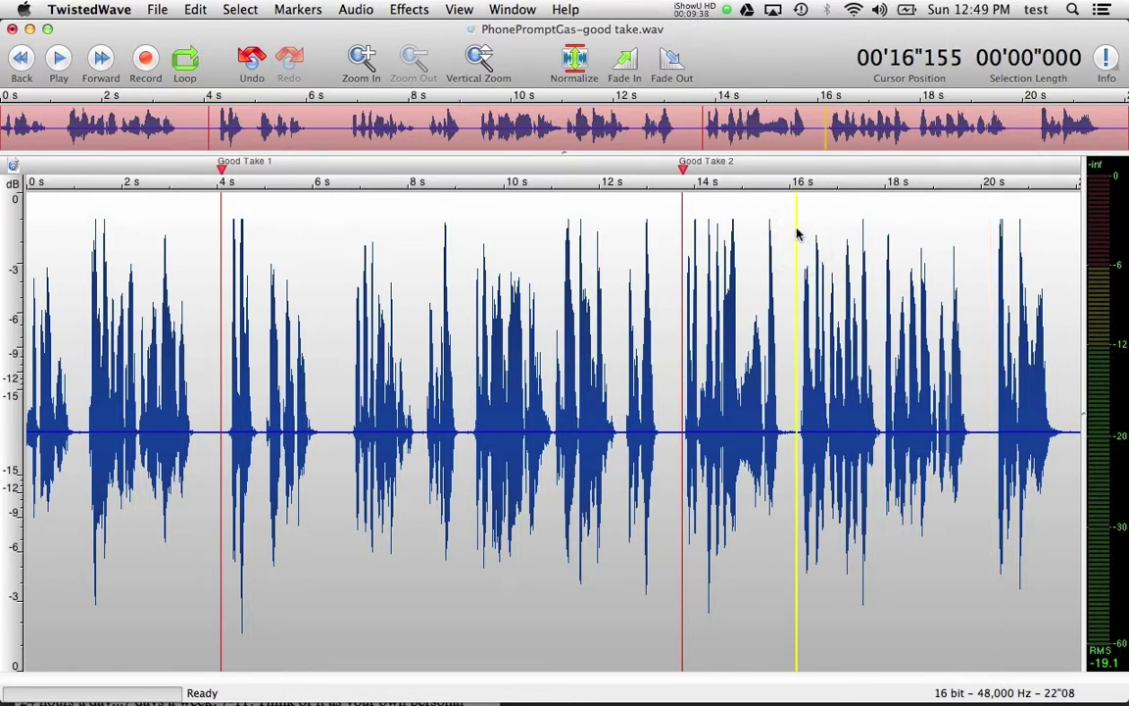
click(683, 170)
drag(685, 165, 683, 149)
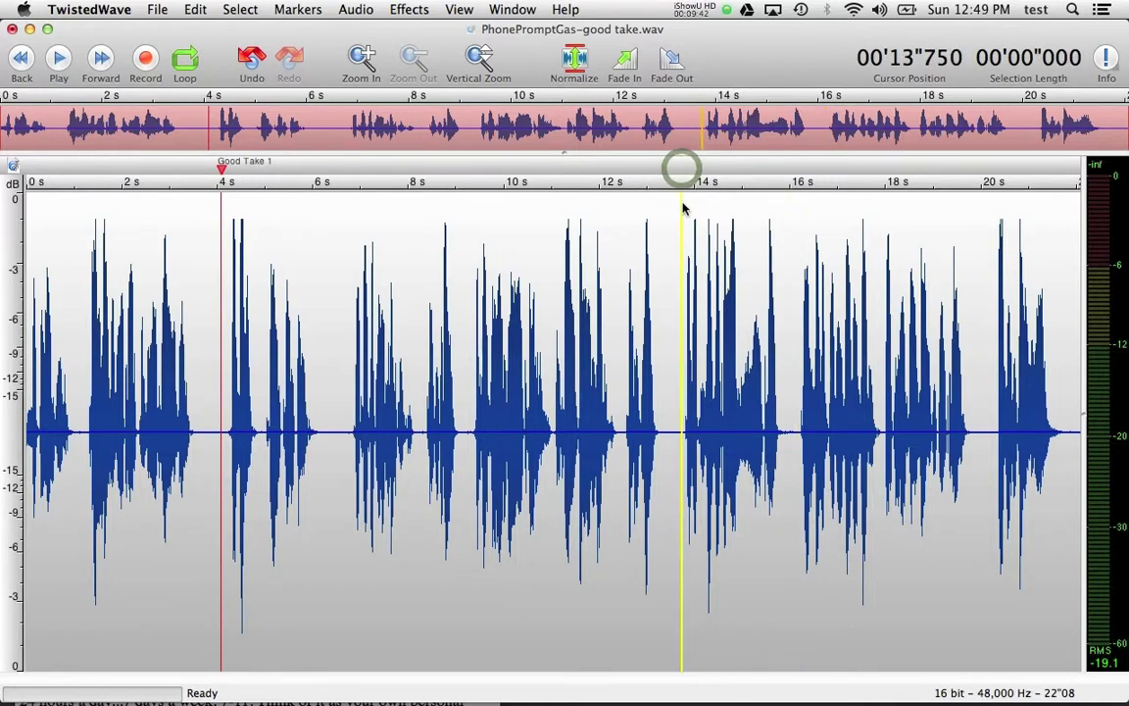
drag(224, 172, 213, 229)
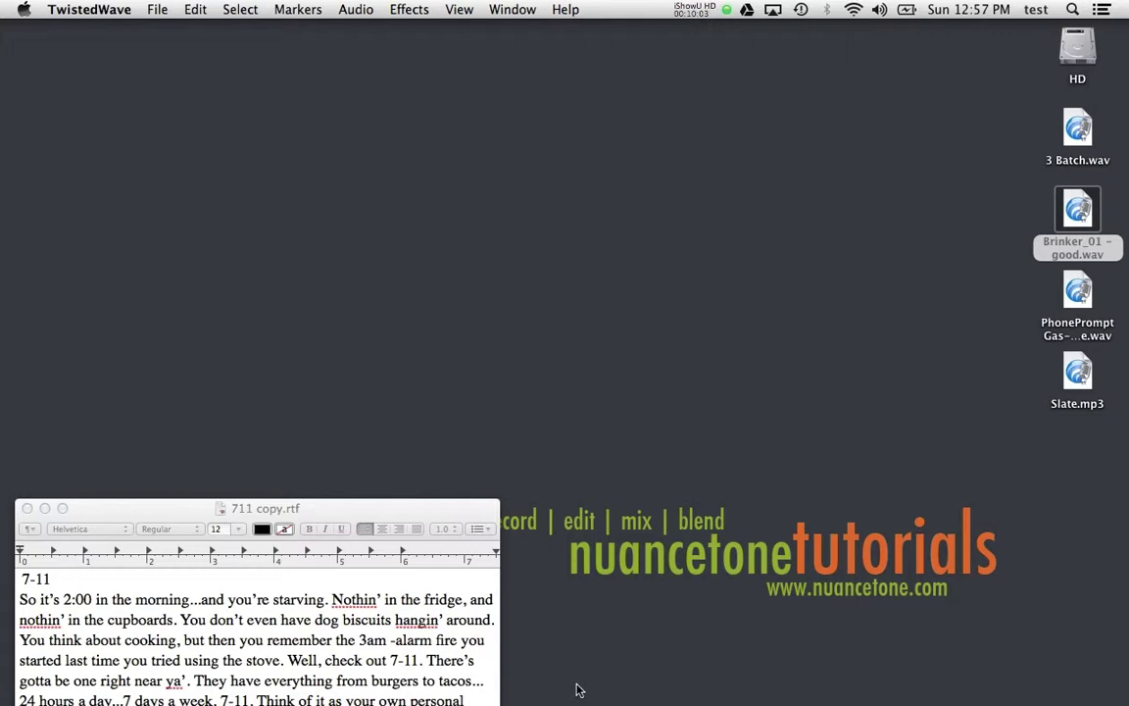
mouse_move(559, 698)
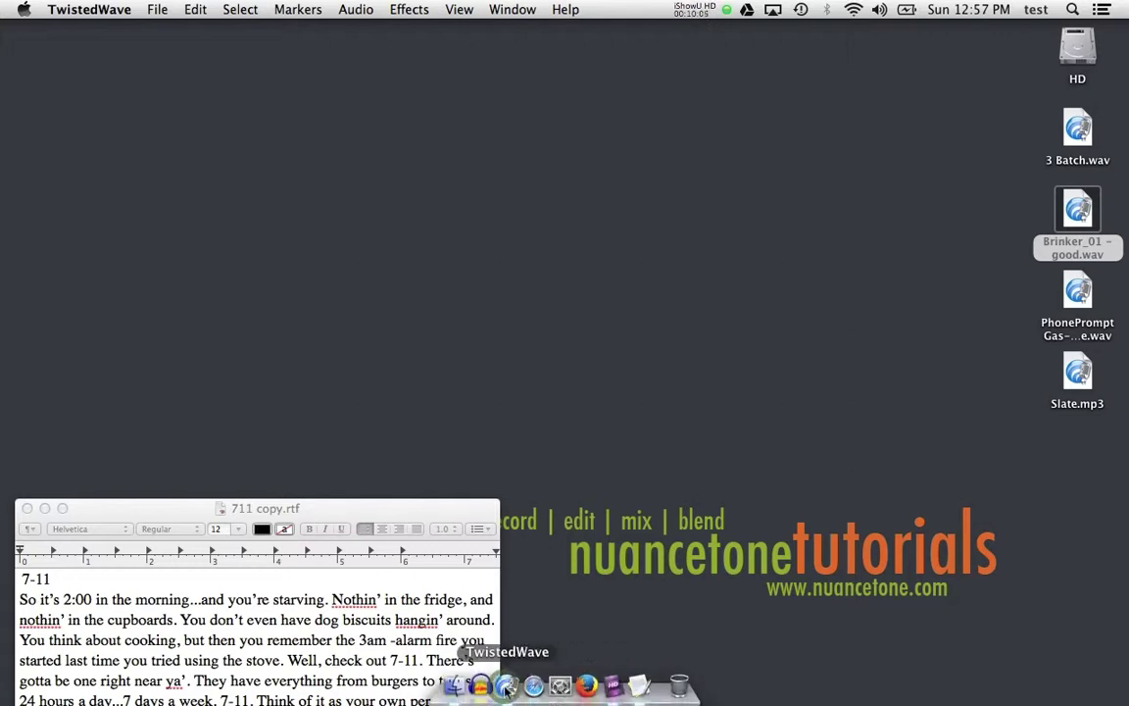
Step: Create a new 16-bit, 44,100 Hz mono document
click(149, 9)
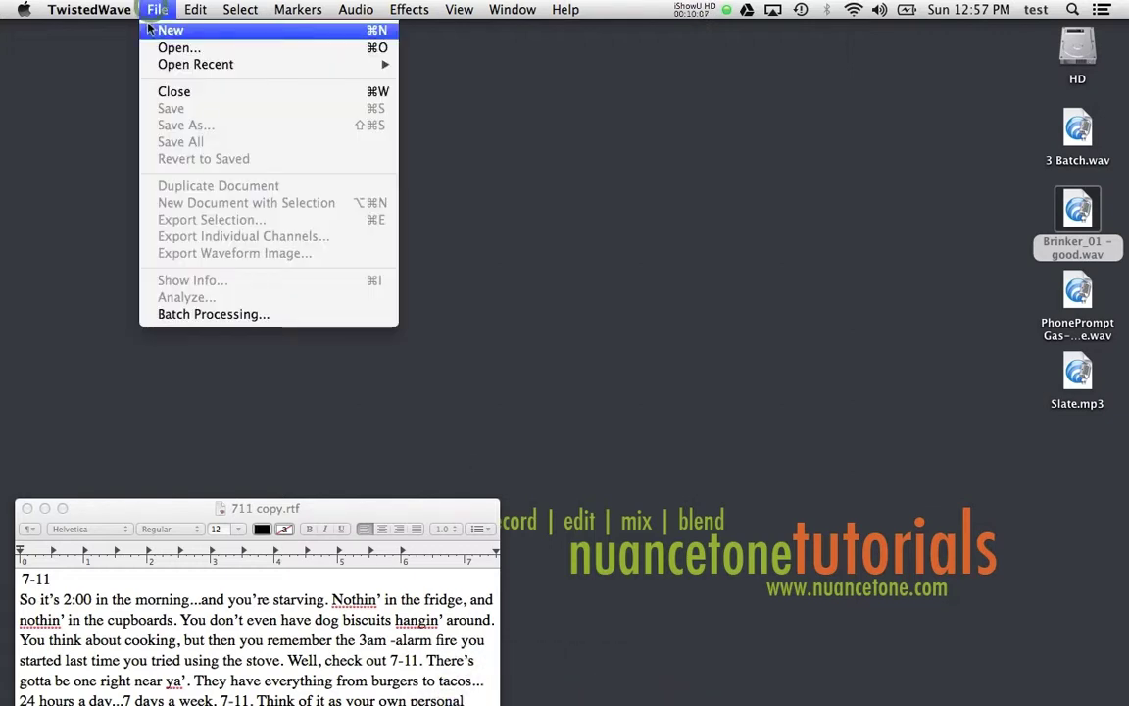
click(152, 30)
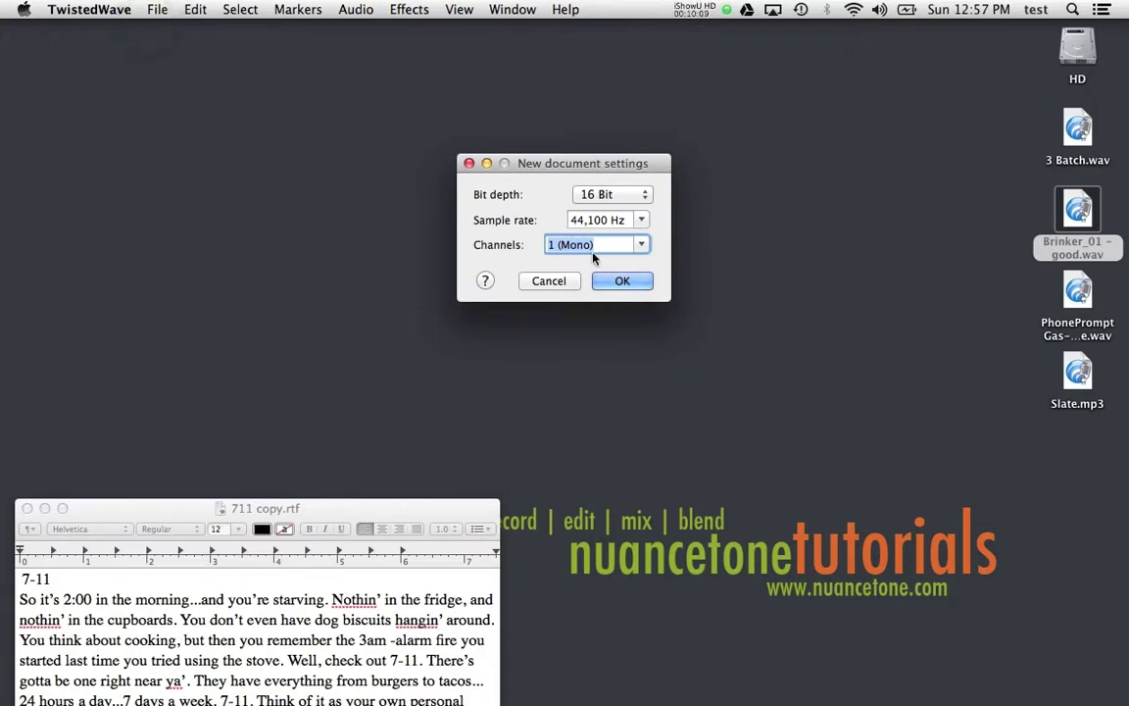
key(Return)
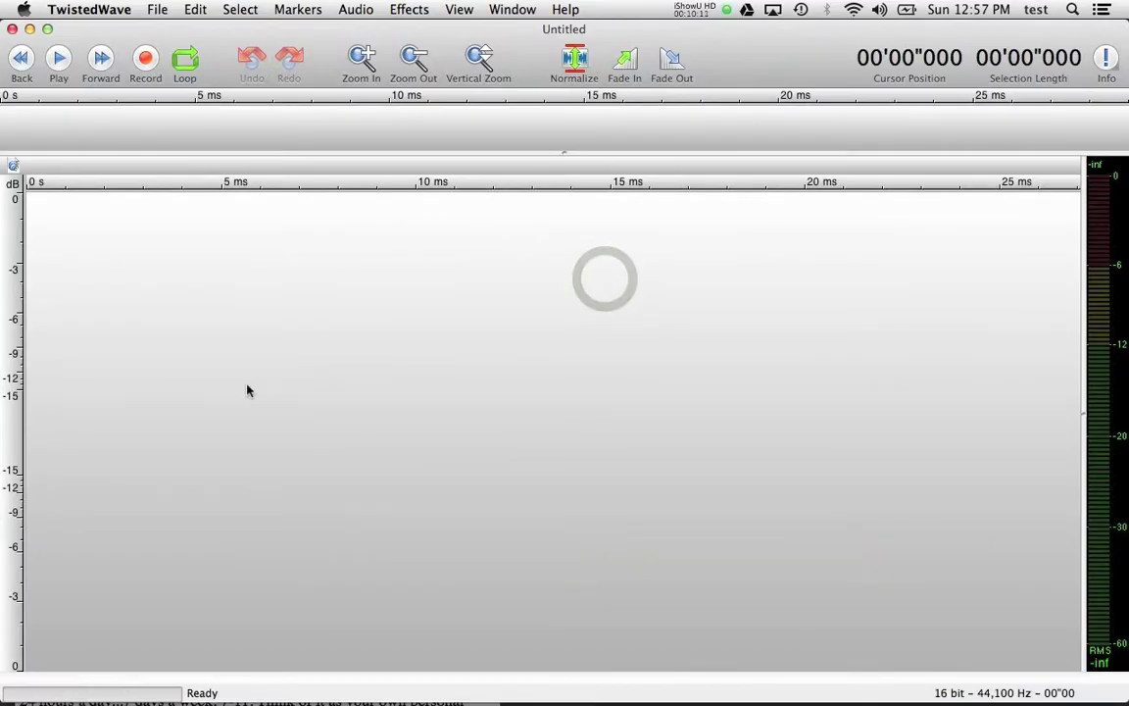
Step: Move the 711 script window up over the waveform and start recording
key(super+Tab)
key(super+Tab)
key(super+Tab)
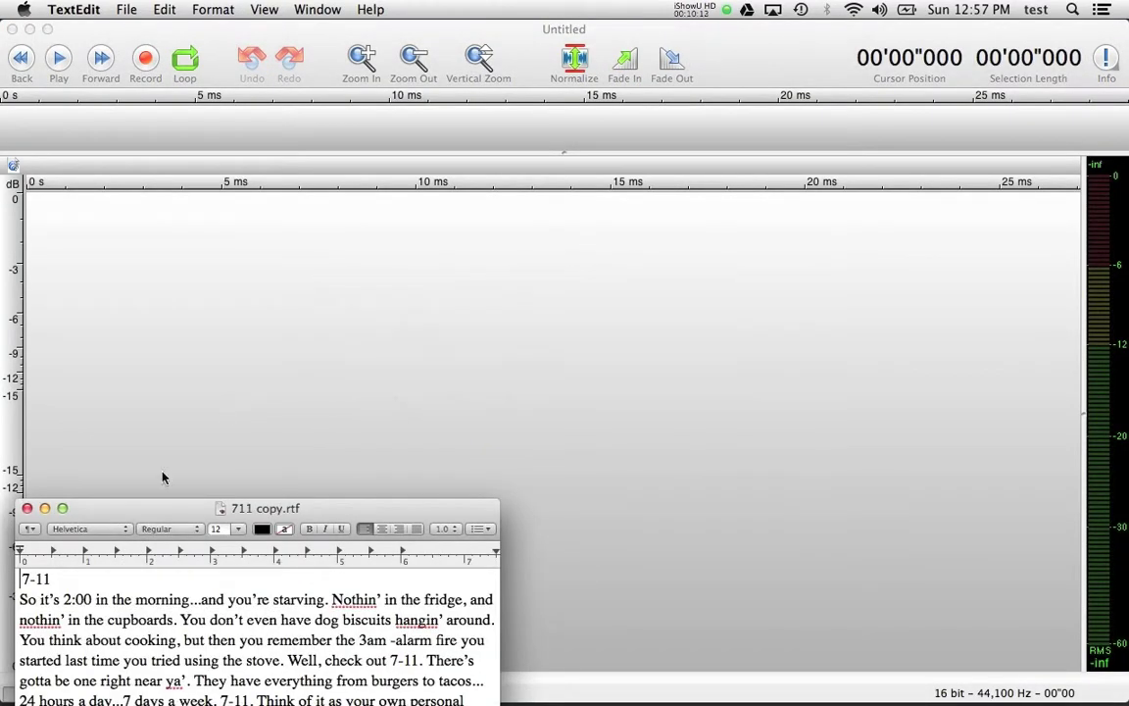
drag(166, 509, 595, 164)
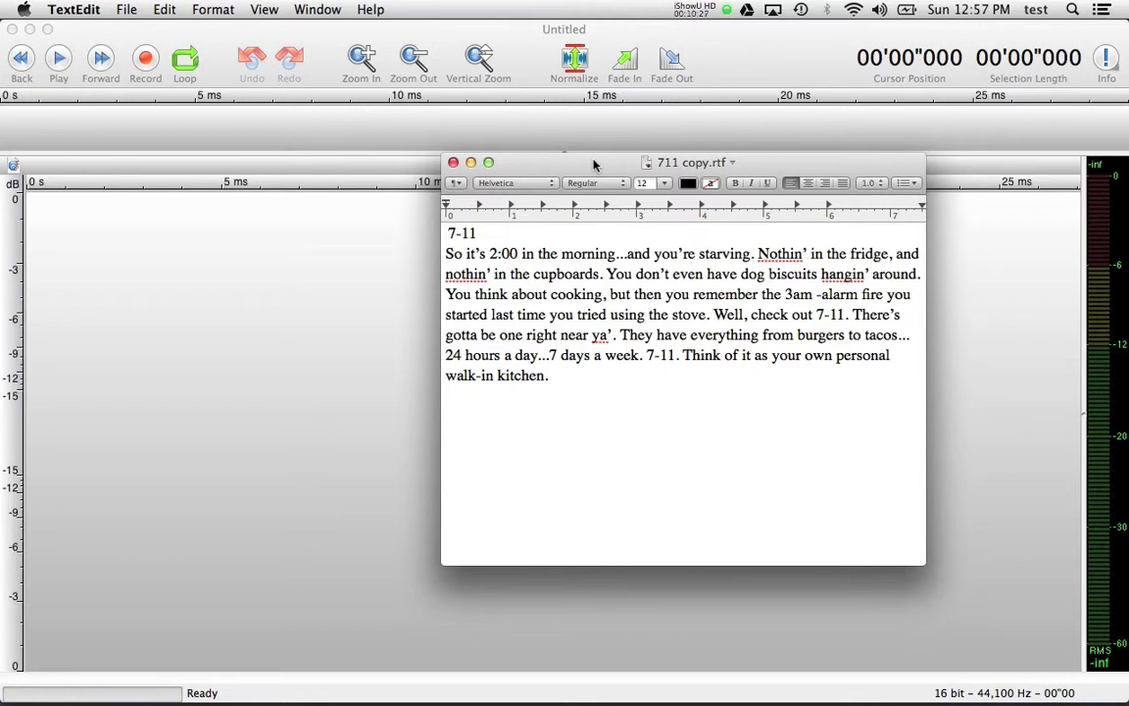
click(145, 57)
Step: Read the 711 script aloud, then stop recording at about 41.5 seconds
key(super+Tab)
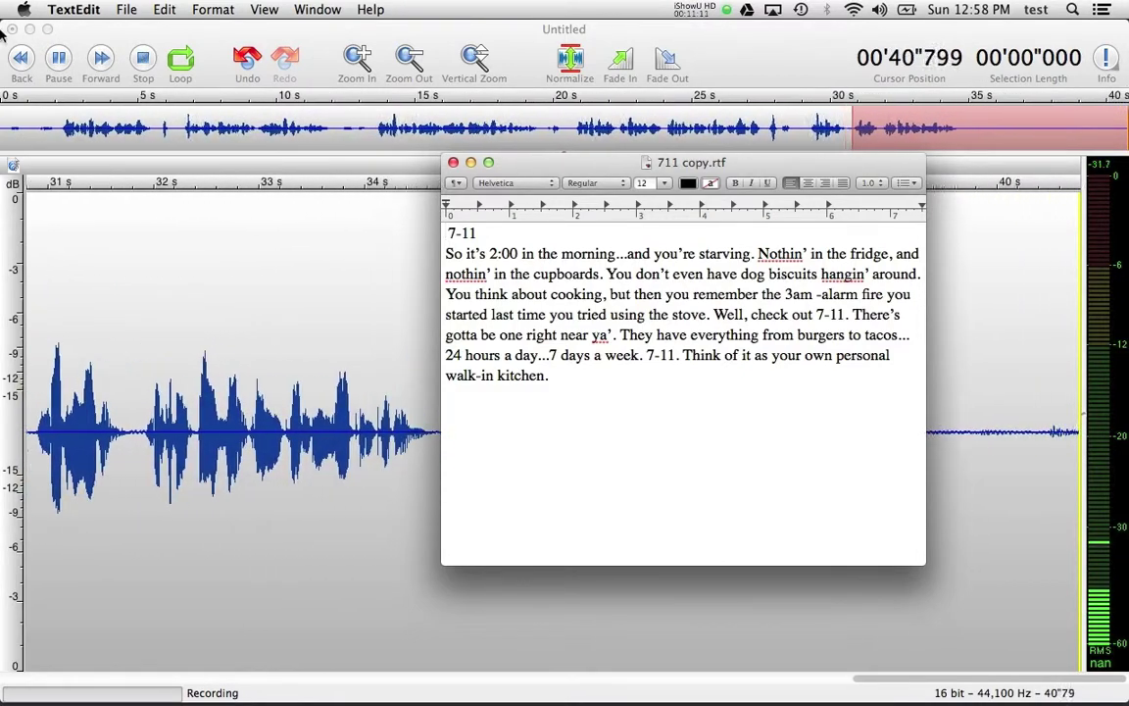
click(182, 255)
click(182, 254)
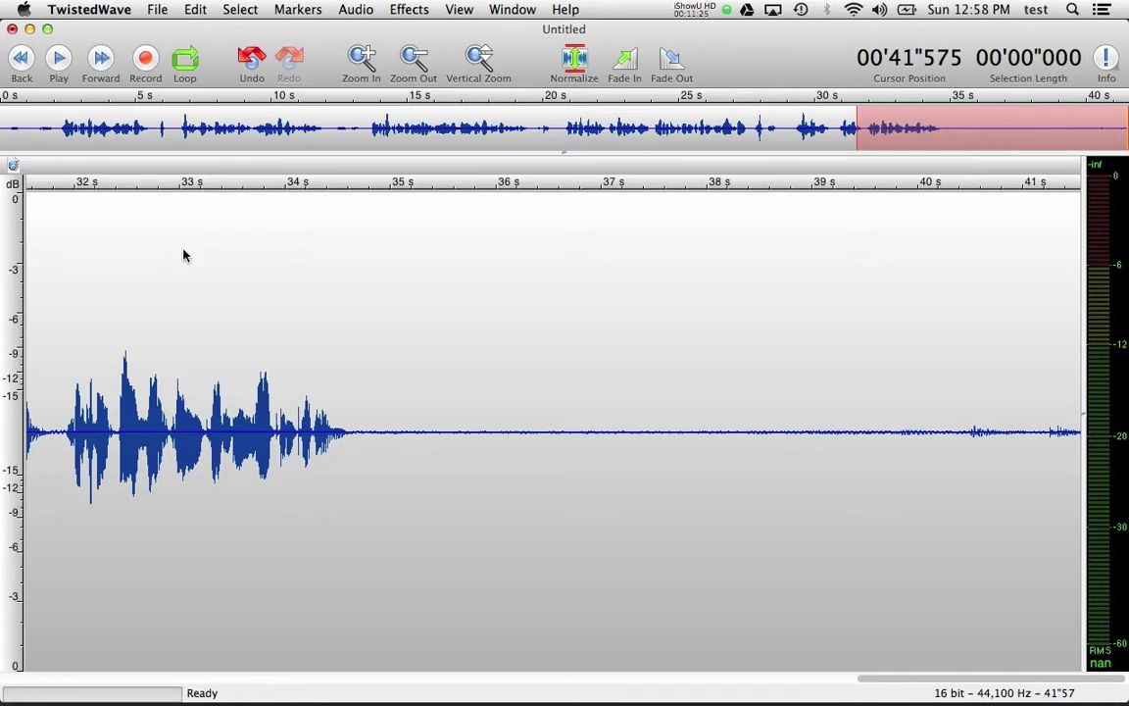
Step: Set Special Paste Options to Replace with 5 ms fades and −99.99 dB attenuation
click(193, 12)
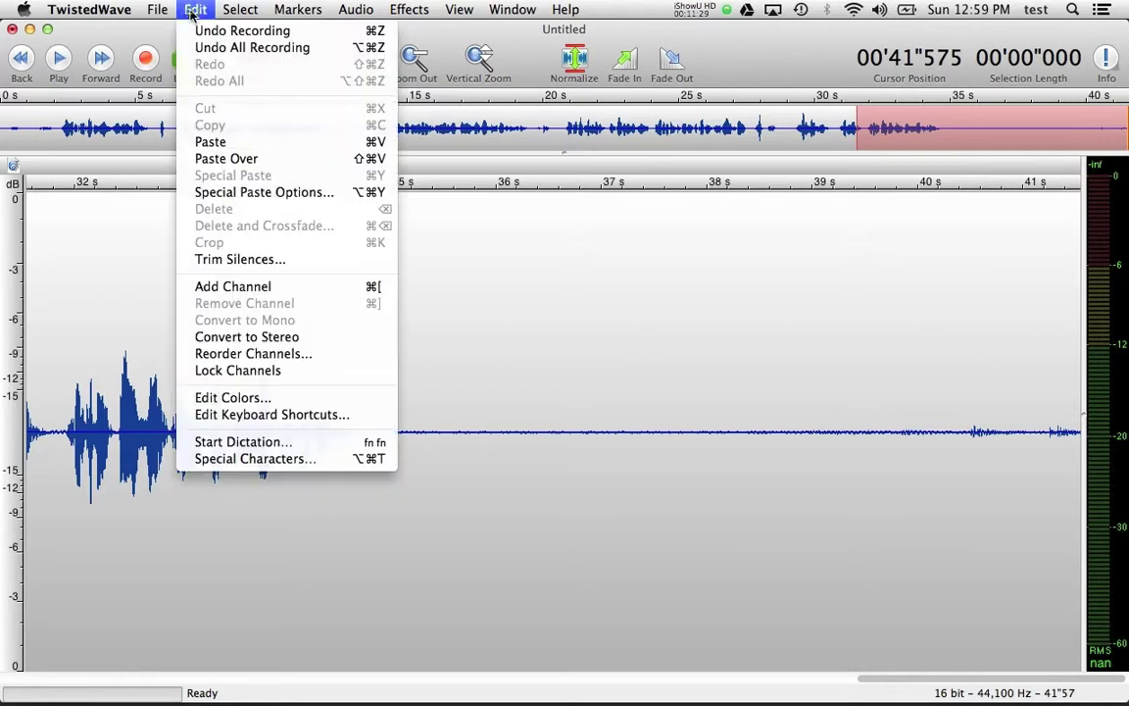
click(199, 193)
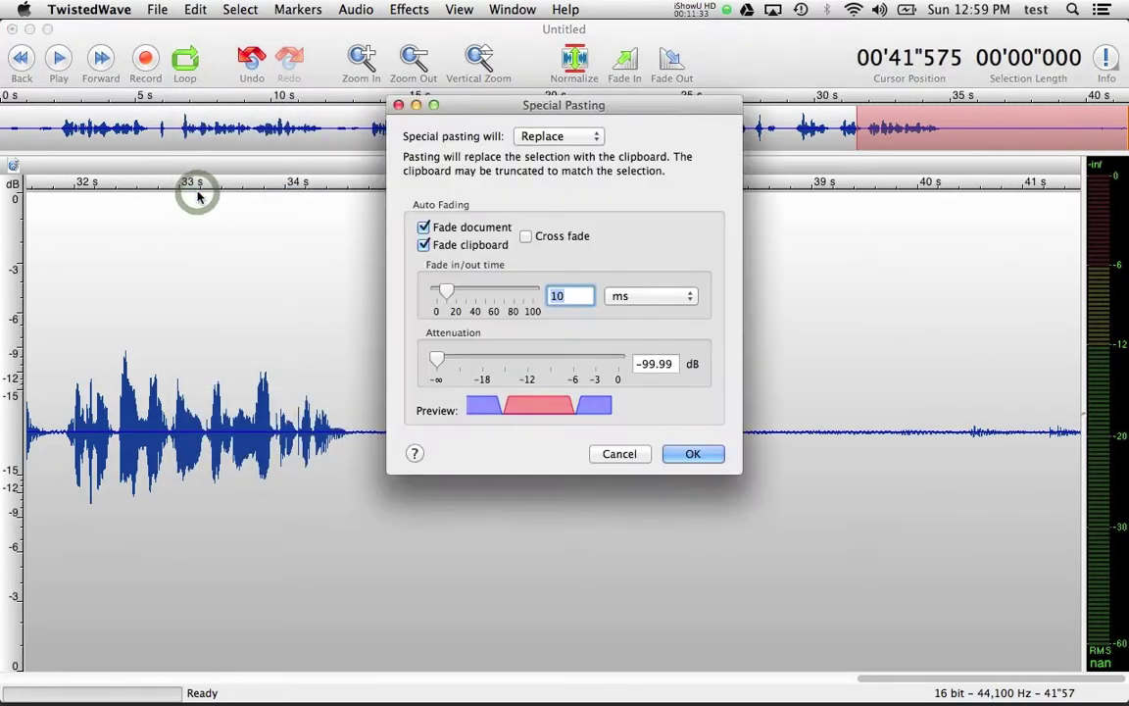
click(551, 136)
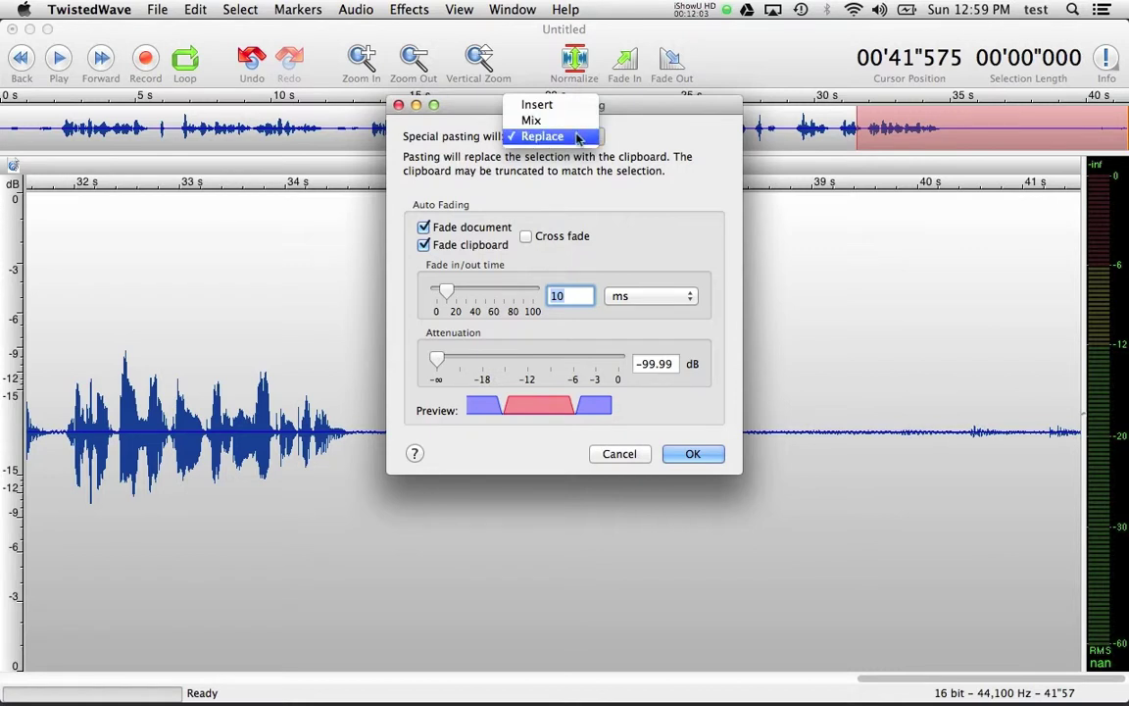
click(579, 138)
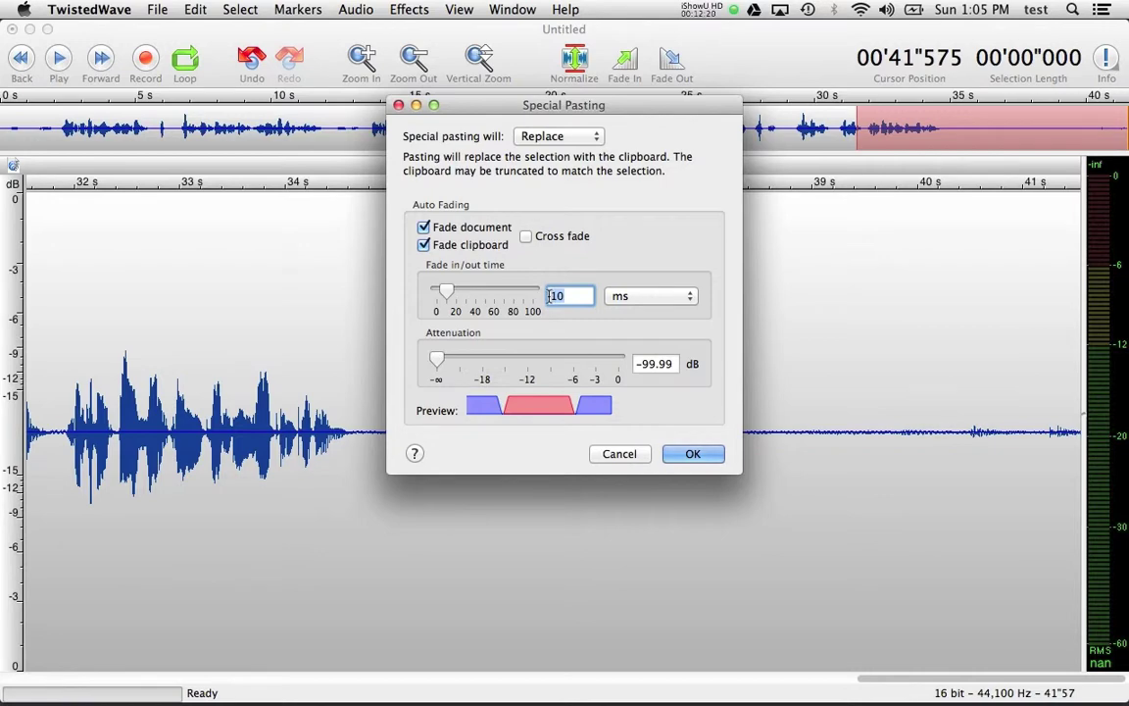
text(5)
key(Tab)
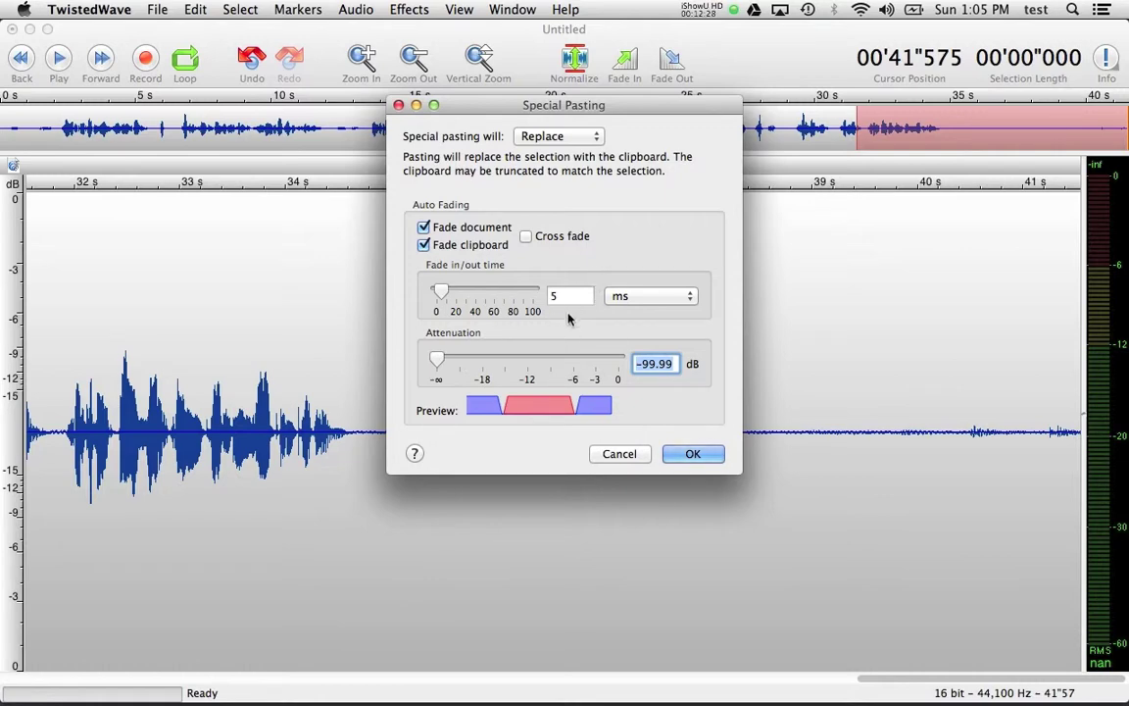
mouse_move(439, 361)
mouse_down()
mouse_move(607, 343)
mouse_move(619, 357)
mouse_move(418, 358)
mouse_up()
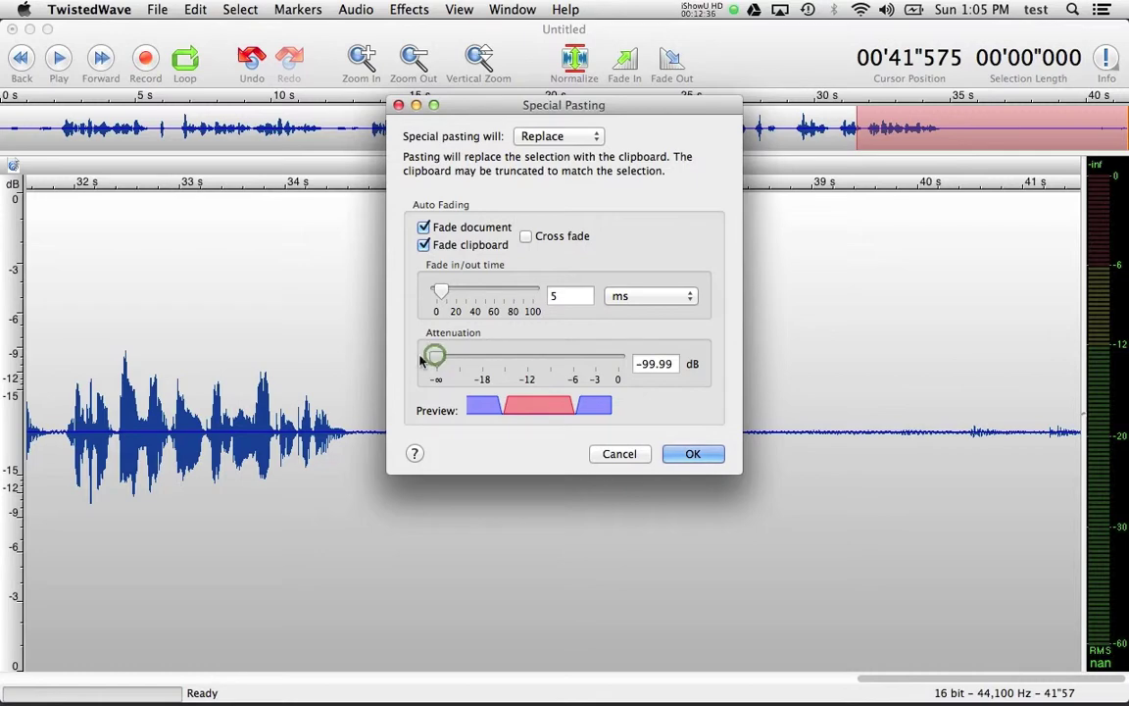
click(430, 358)
click(683, 456)
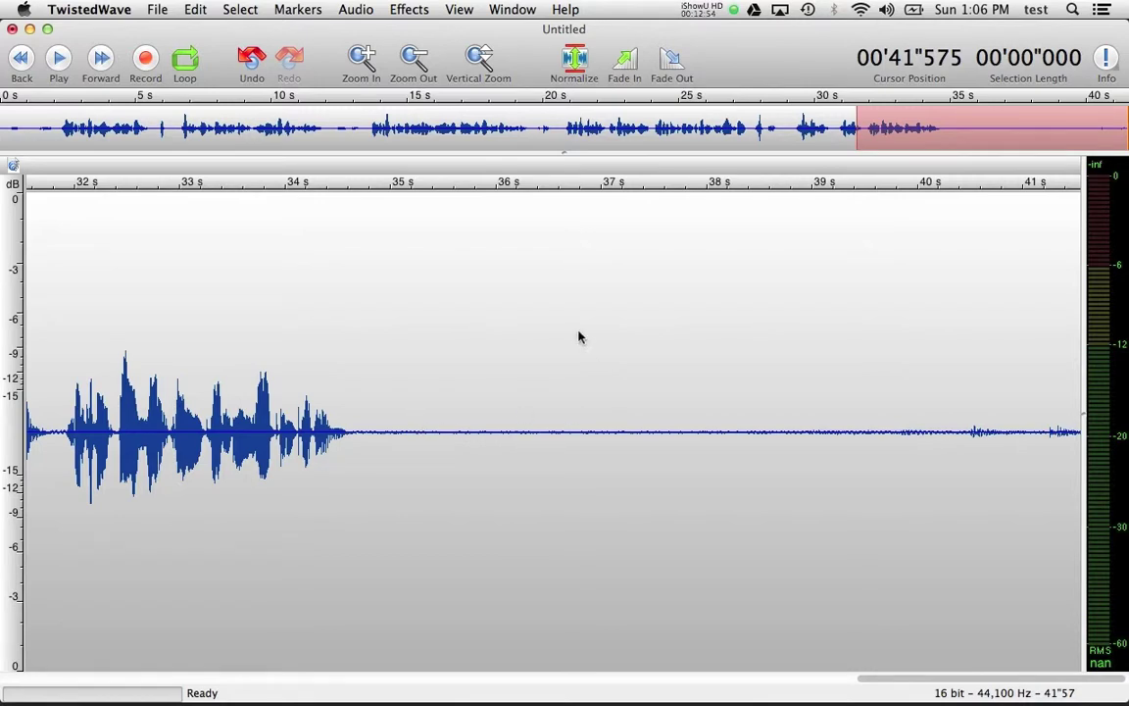
Step: Enlarge the waveform, select the 3.139 s of room tone around 35–38 s, and return to the start
click(480, 49)
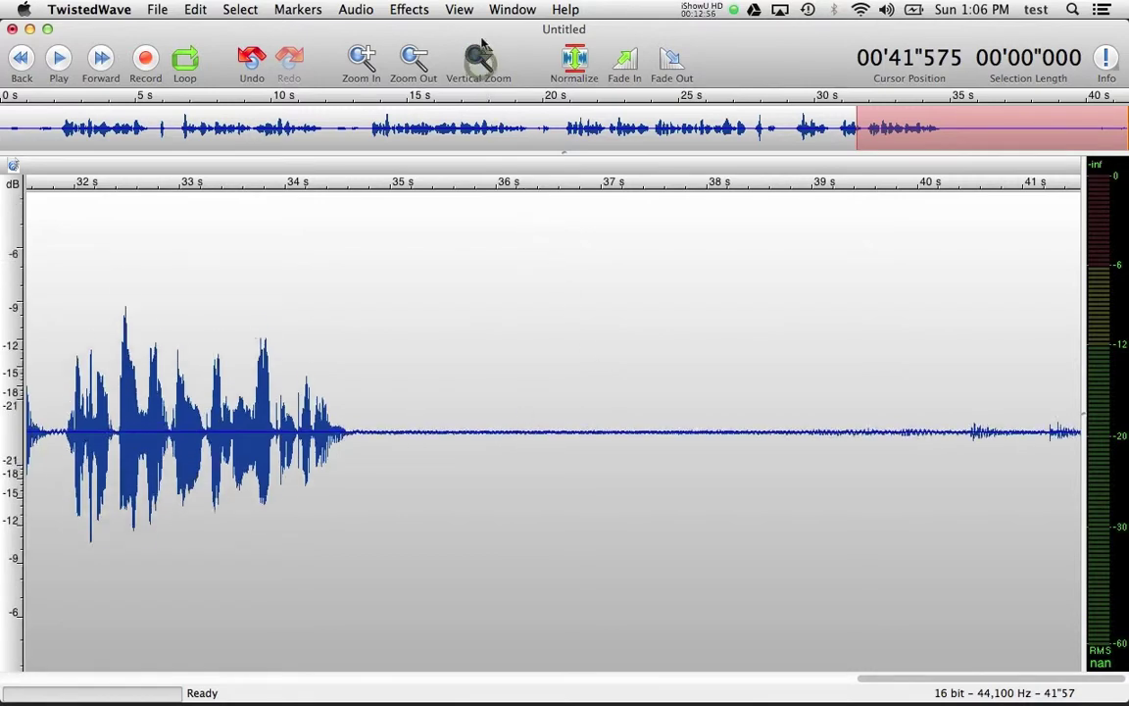
click(480, 49)
click(480, 49)
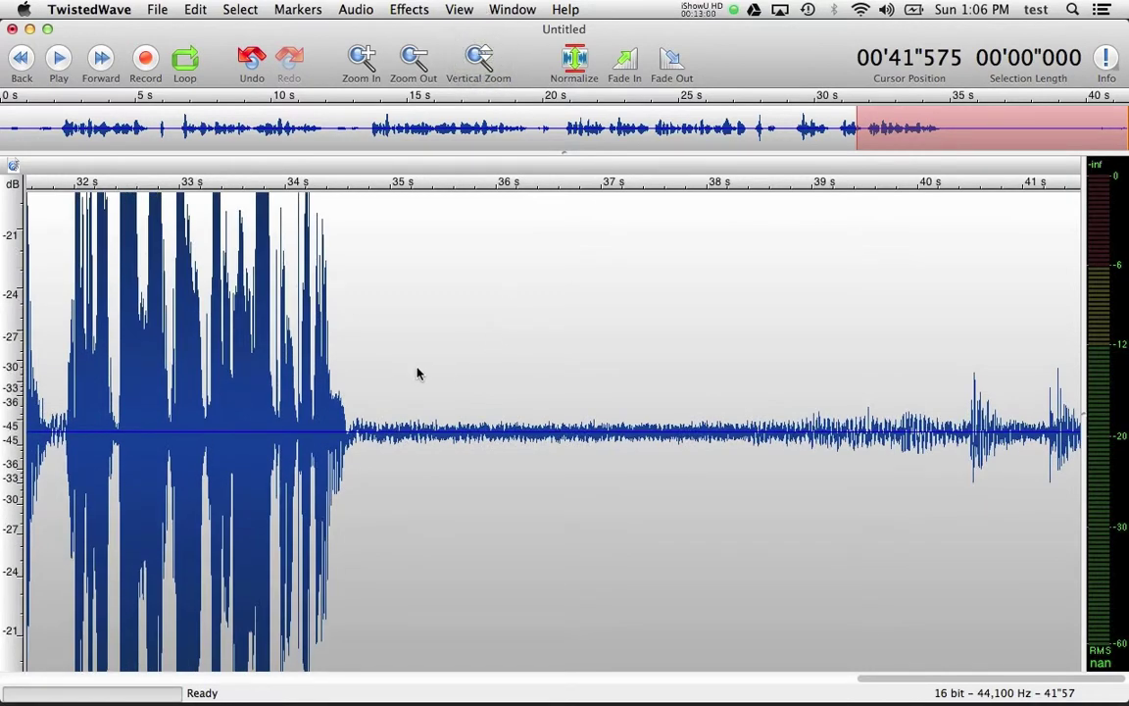
drag(416, 371, 770, 321)
click(386, 338)
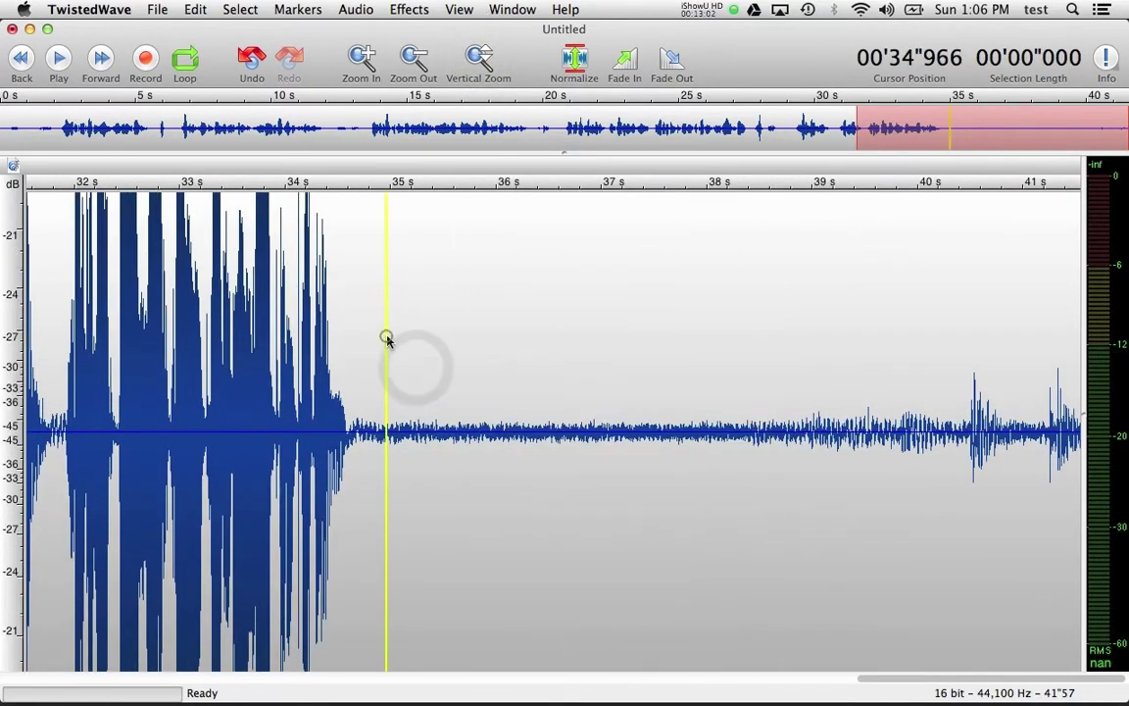
drag(416, 335, 746, 318)
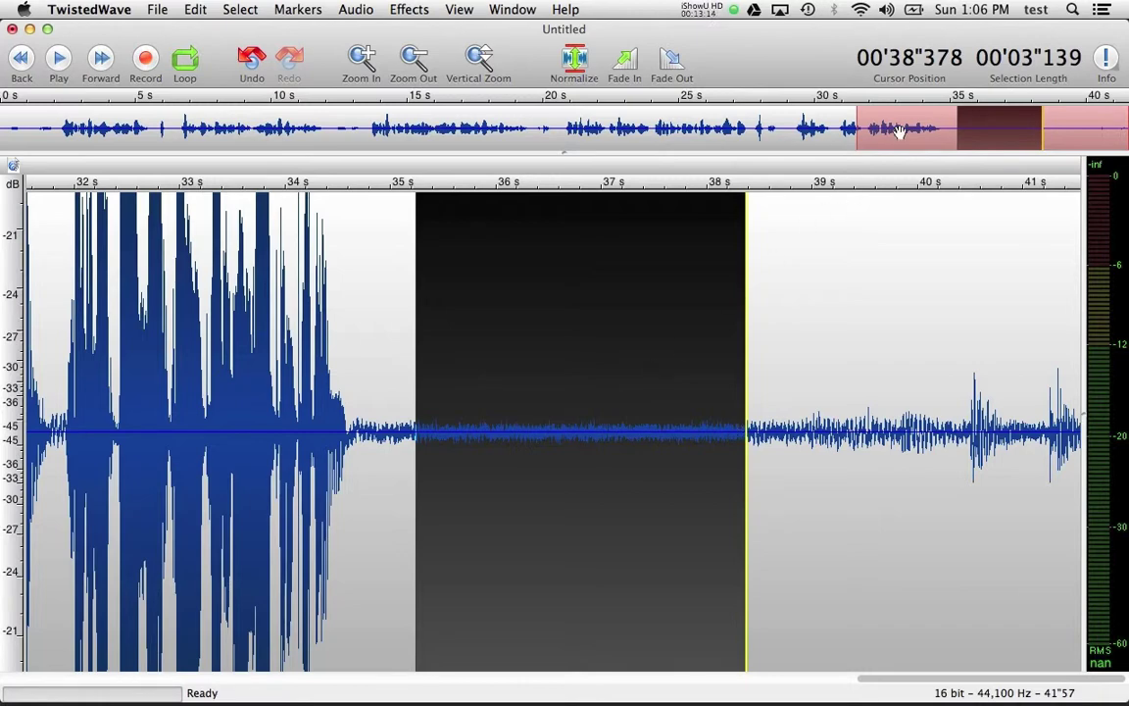
drag(899, 132, 3, 145)
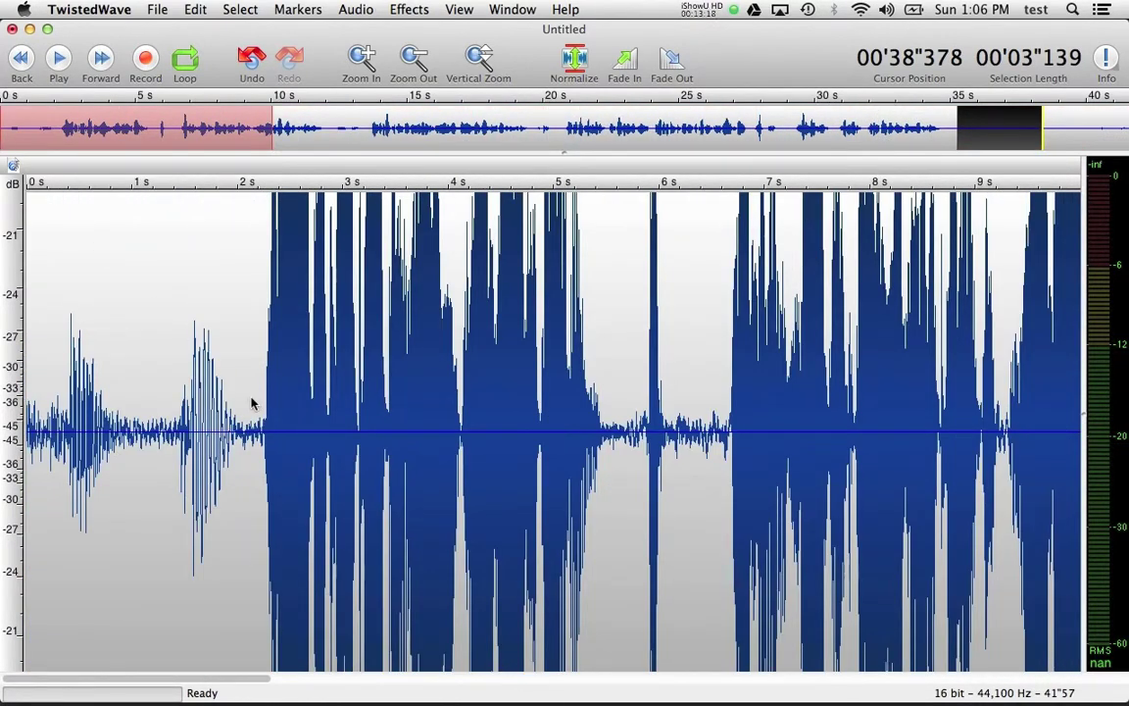
Step: Delete the first 2.148 s of the take and play back the new opening
drag(252, 403, 3, 389)
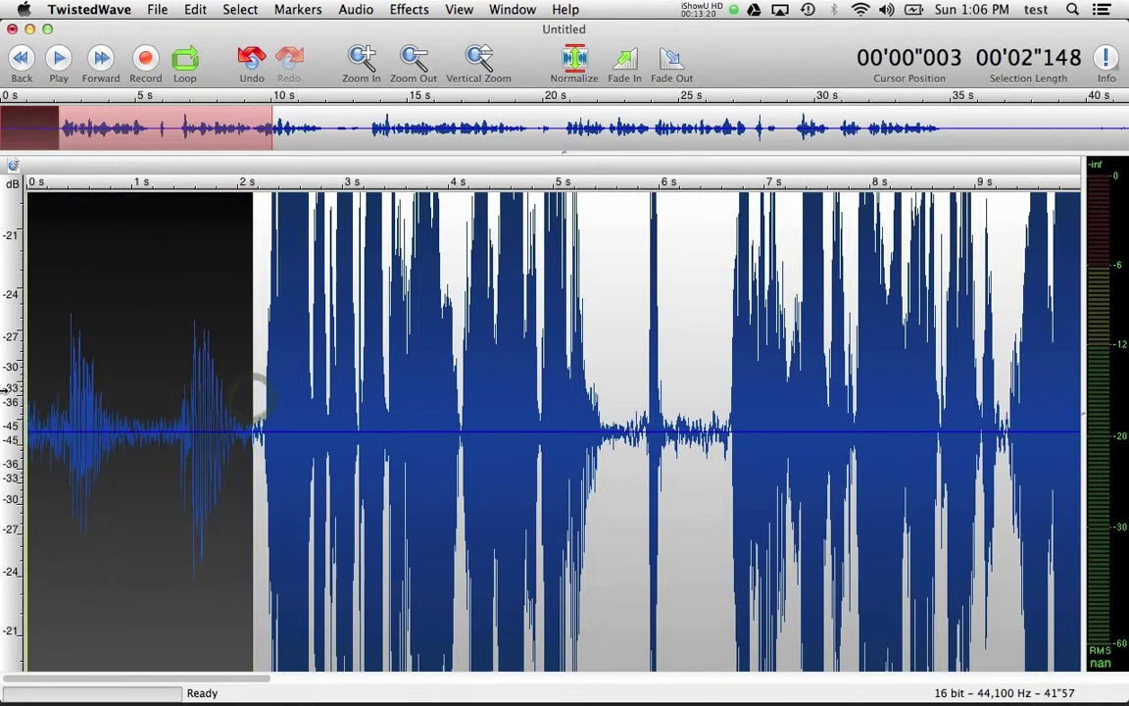
key(Delete)
key(space)
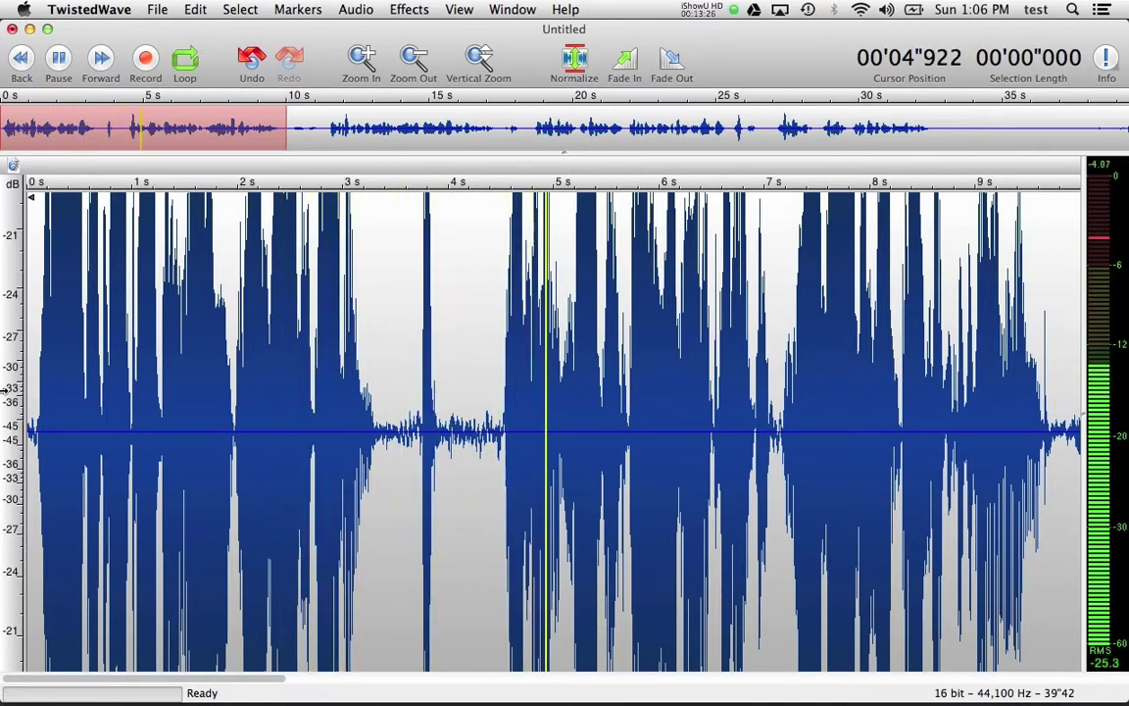
key(space)
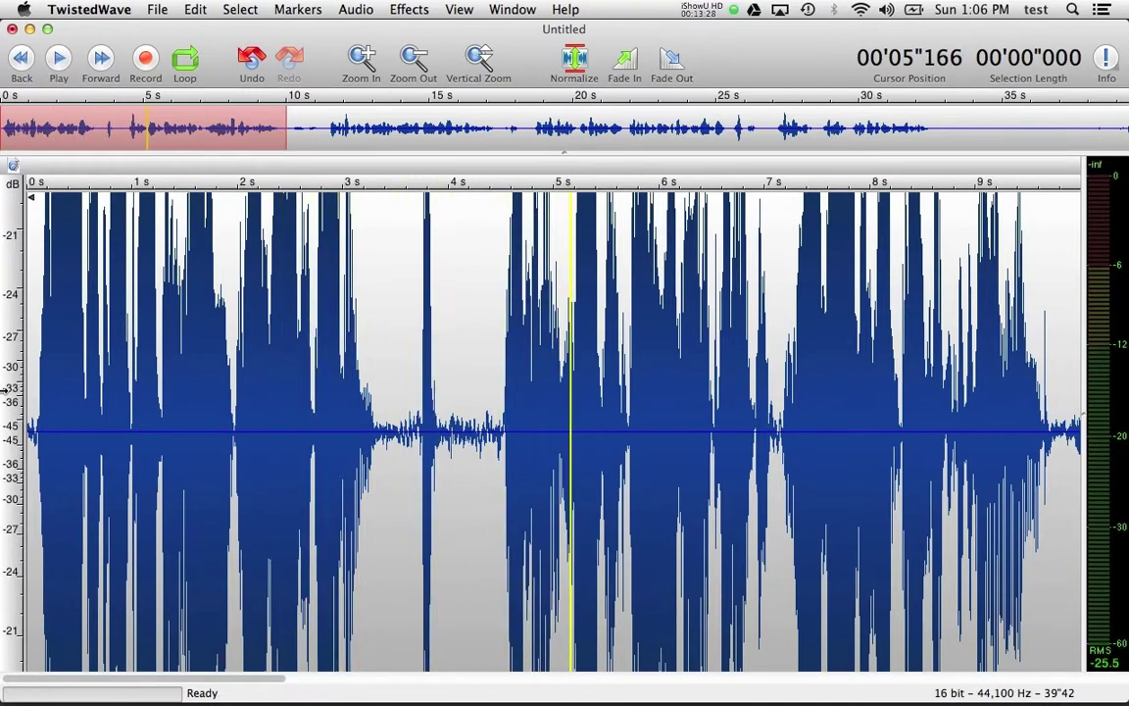
key(super+minus)
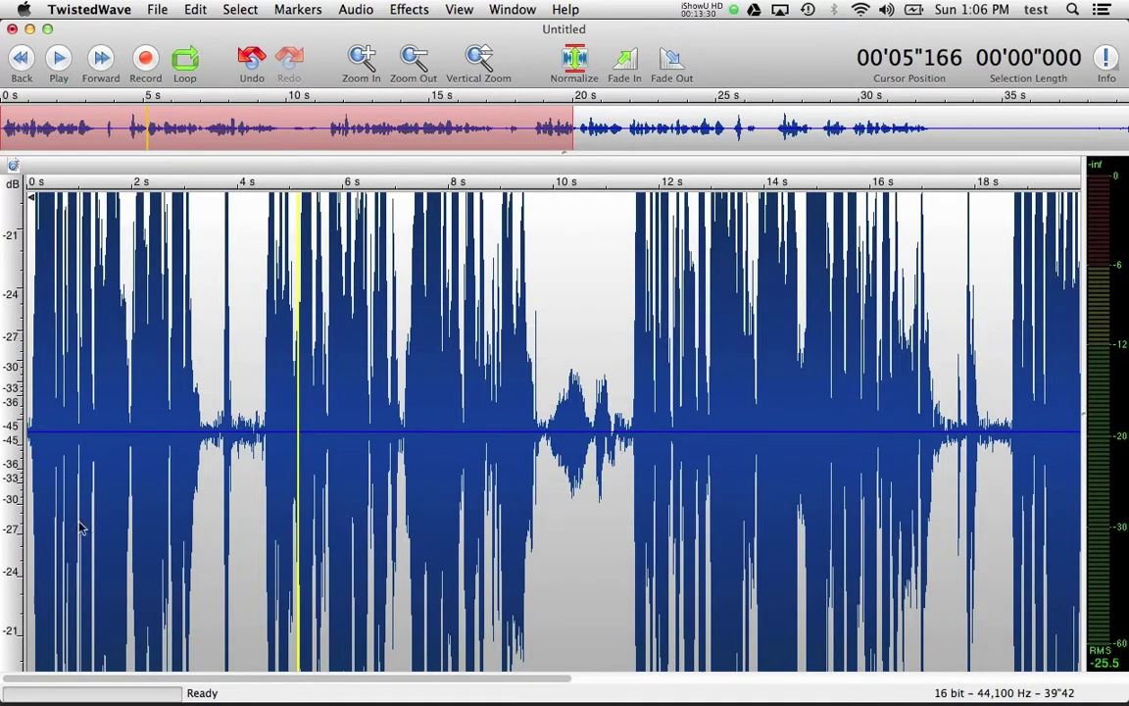
Step: Paste room tone over the 3.3 s pause, cut the excess, and review the patch
drag(206, 434, 263, 425)
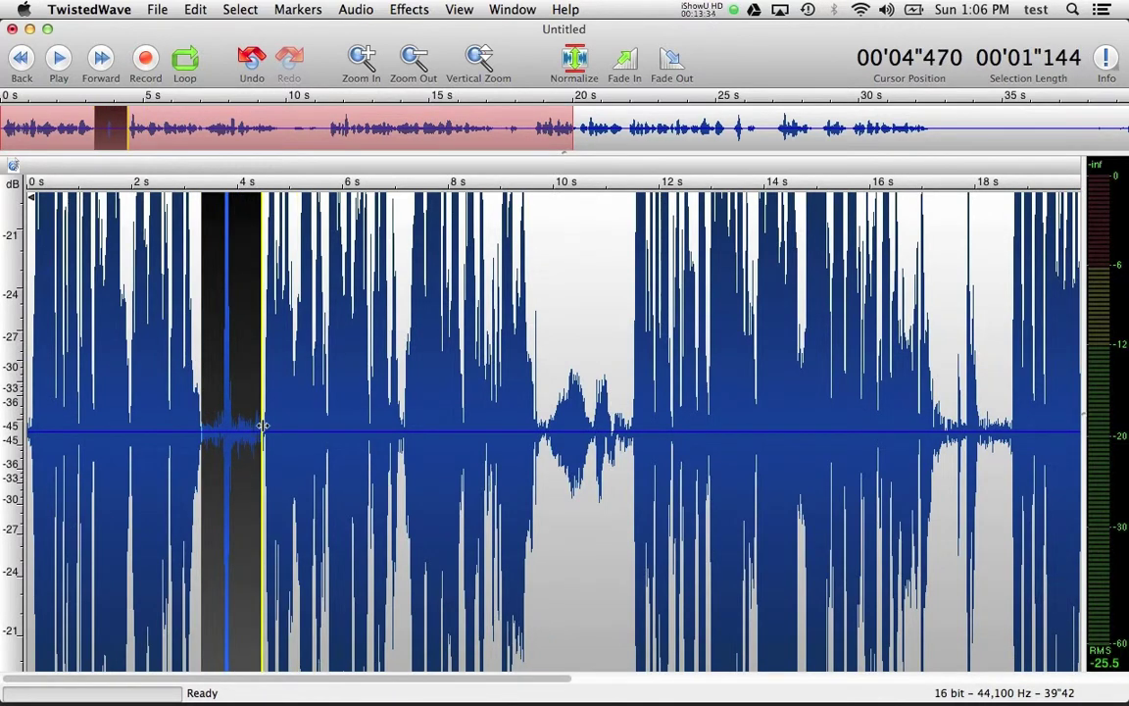
key(super+v)
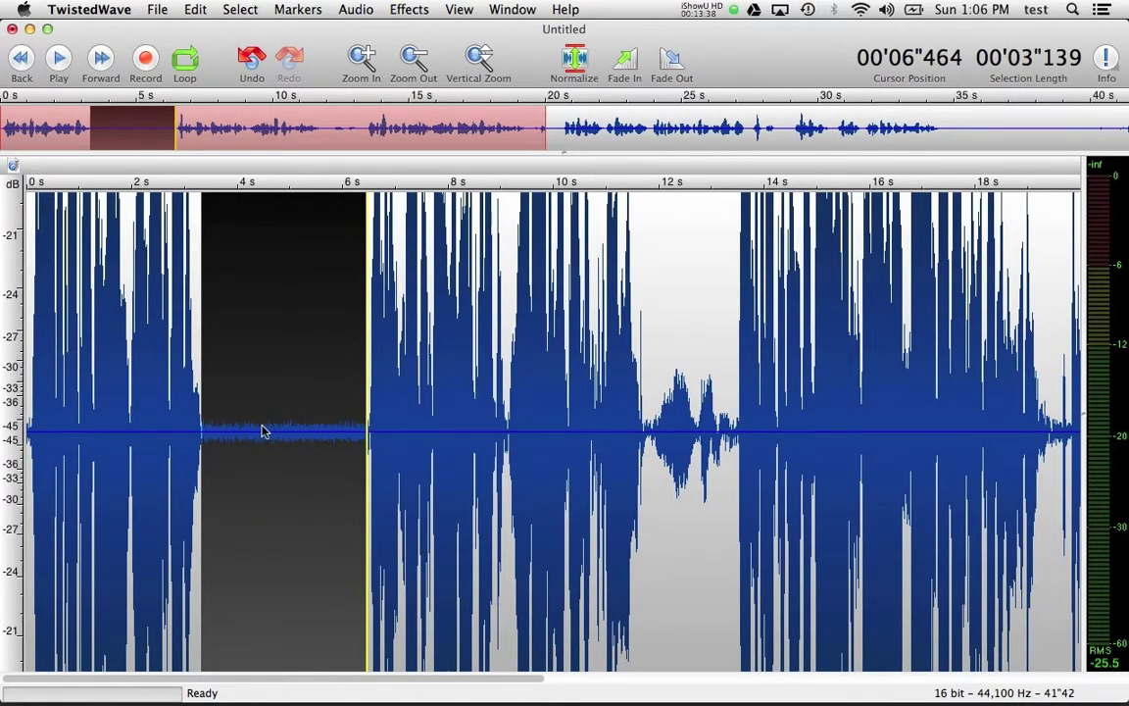
click(262, 431)
drag(254, 431, 369, 419)
key(super+x)
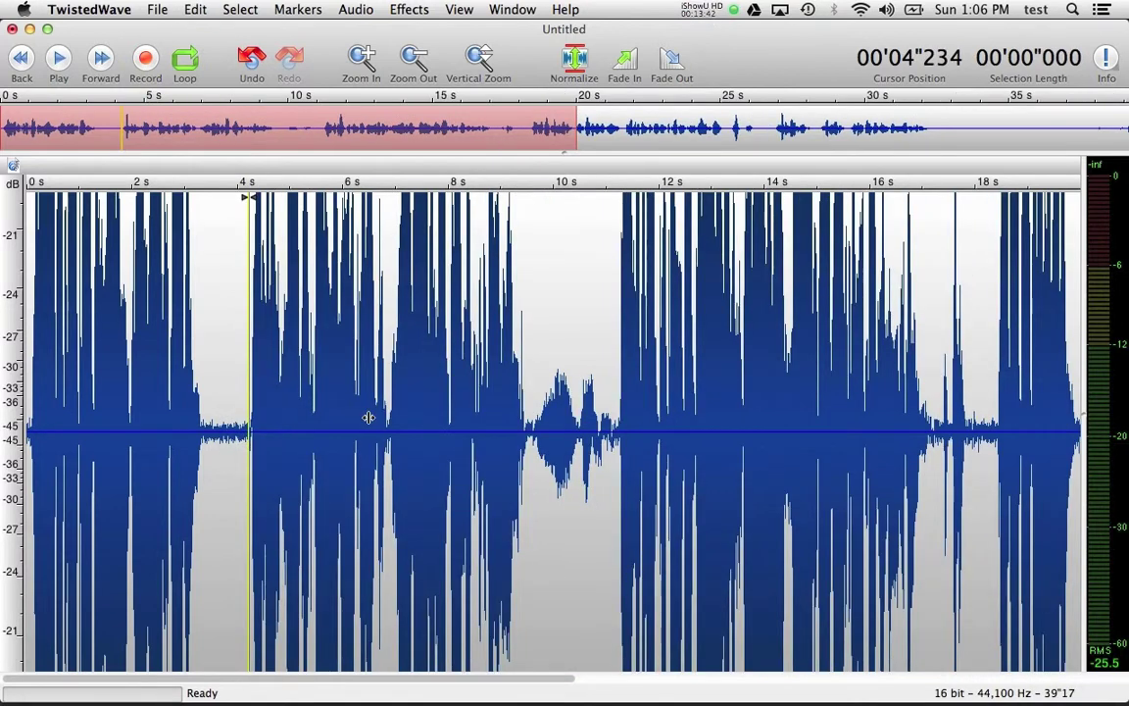
click(152, 402)
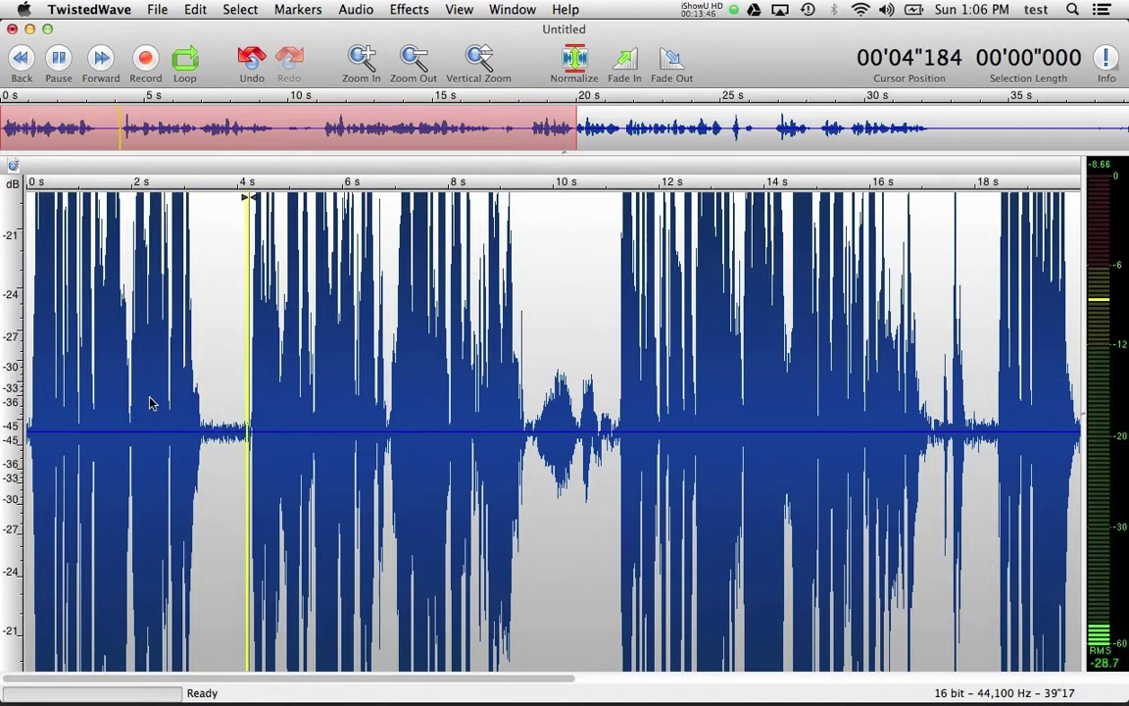
key(space)
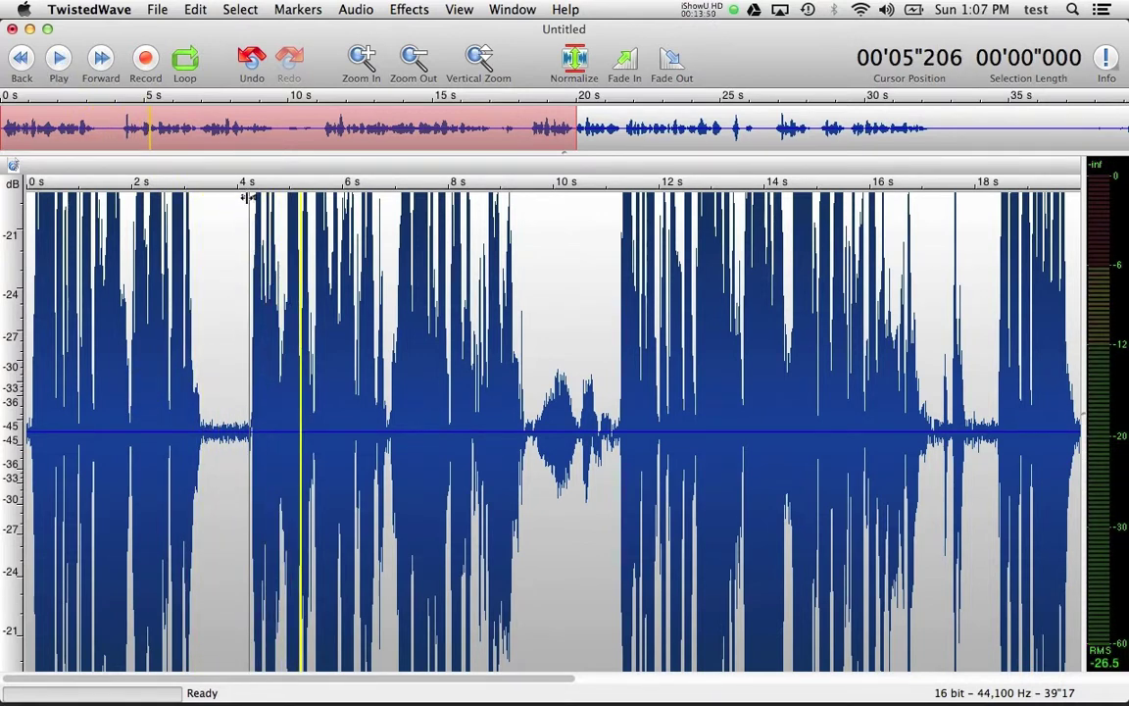
drag(245, 199, 259, 196)
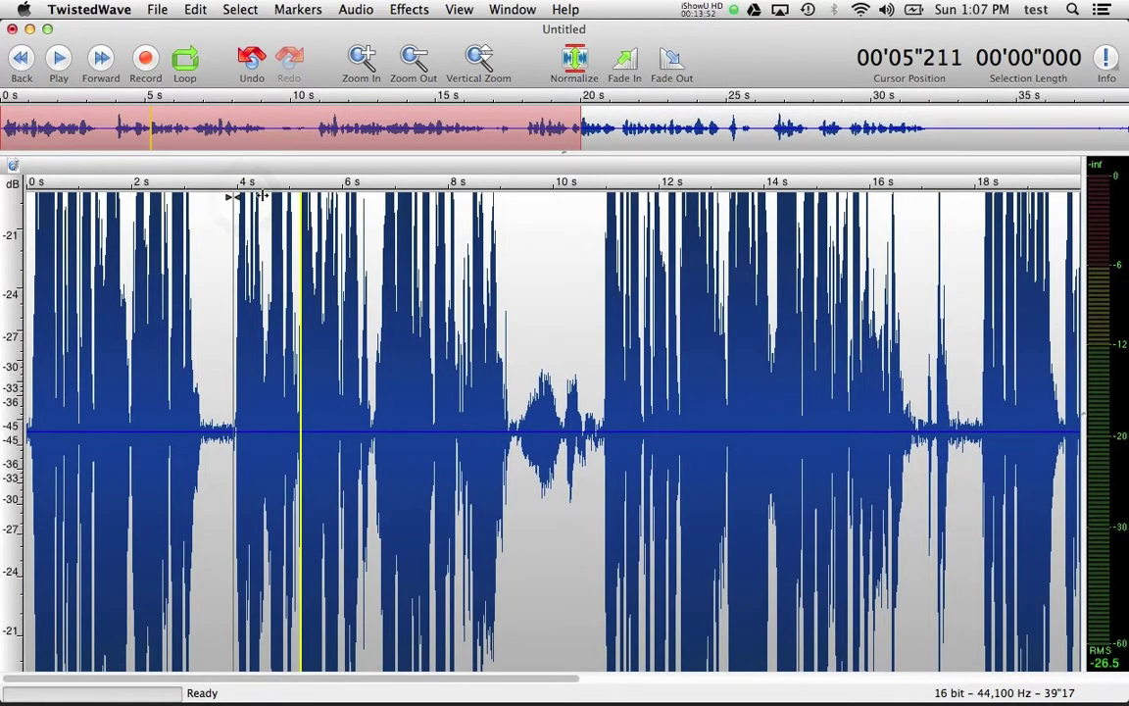
click(135, 290)
key(space)
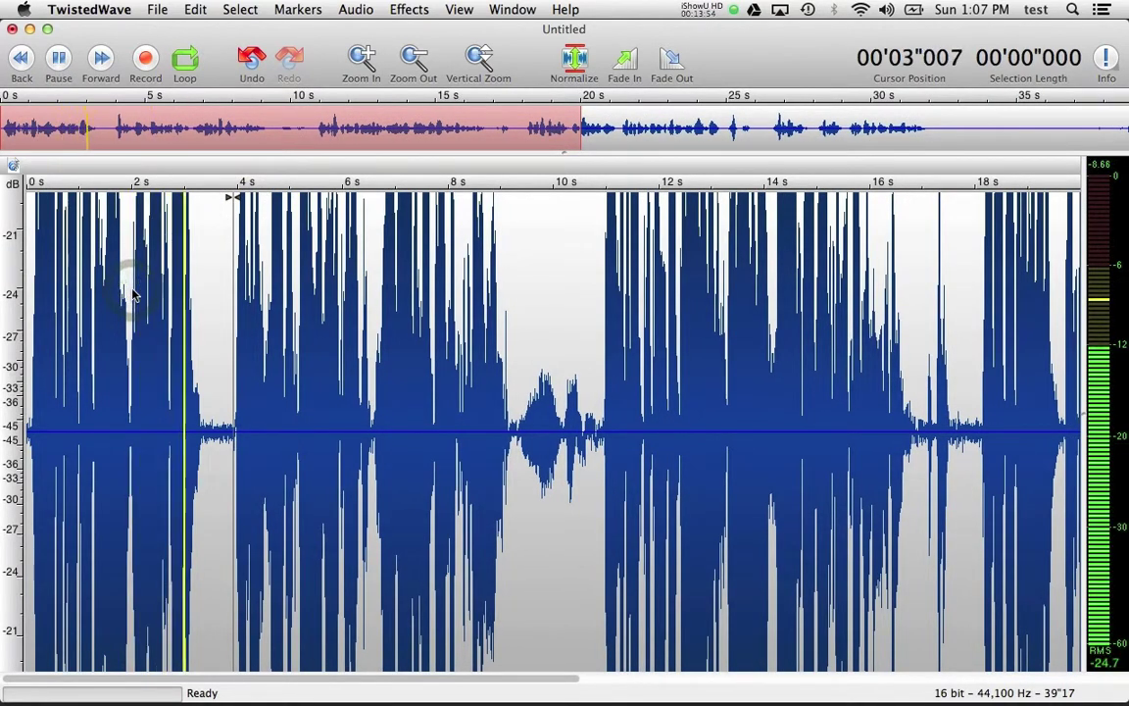
key(space)
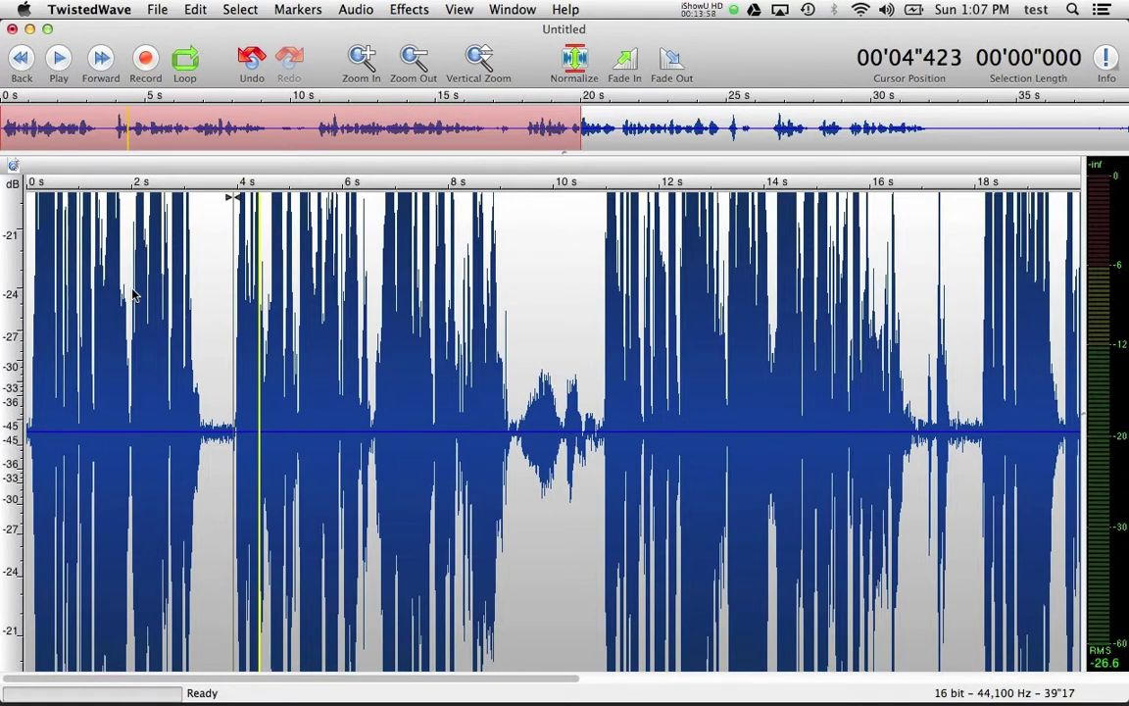
Step: Undo the earlier patch and paste clean room tone over the clicky 3.33–4.45 s pause
key(super+z)
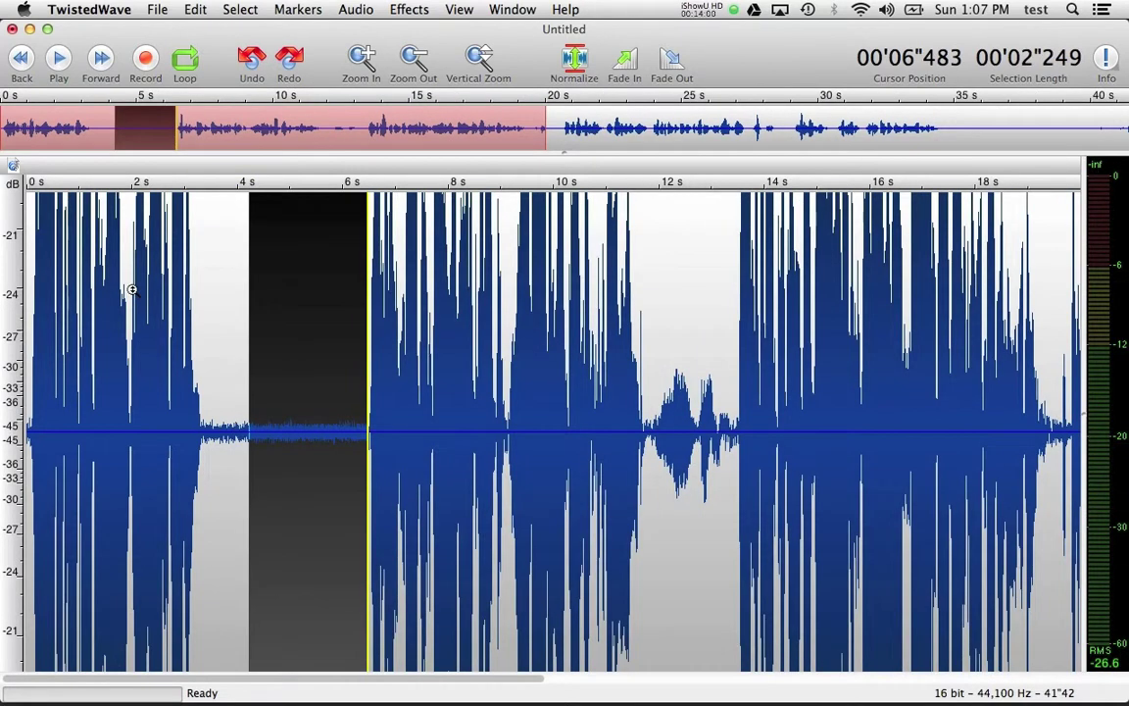
key(super+z)
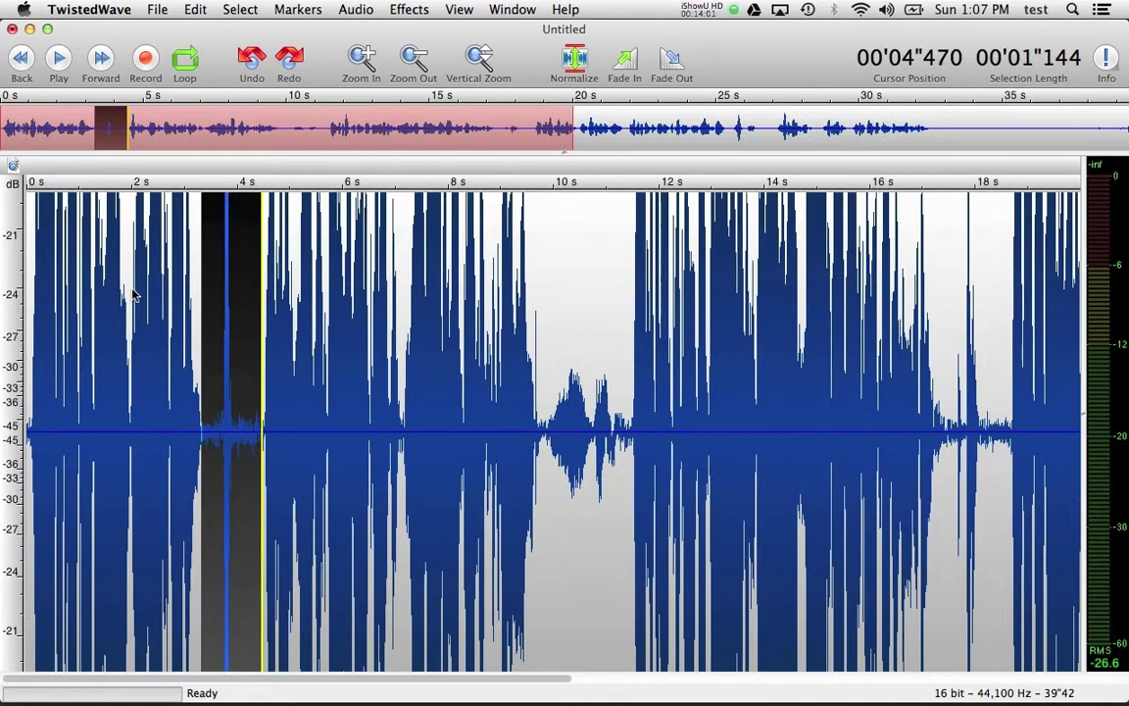
click(252, 394)
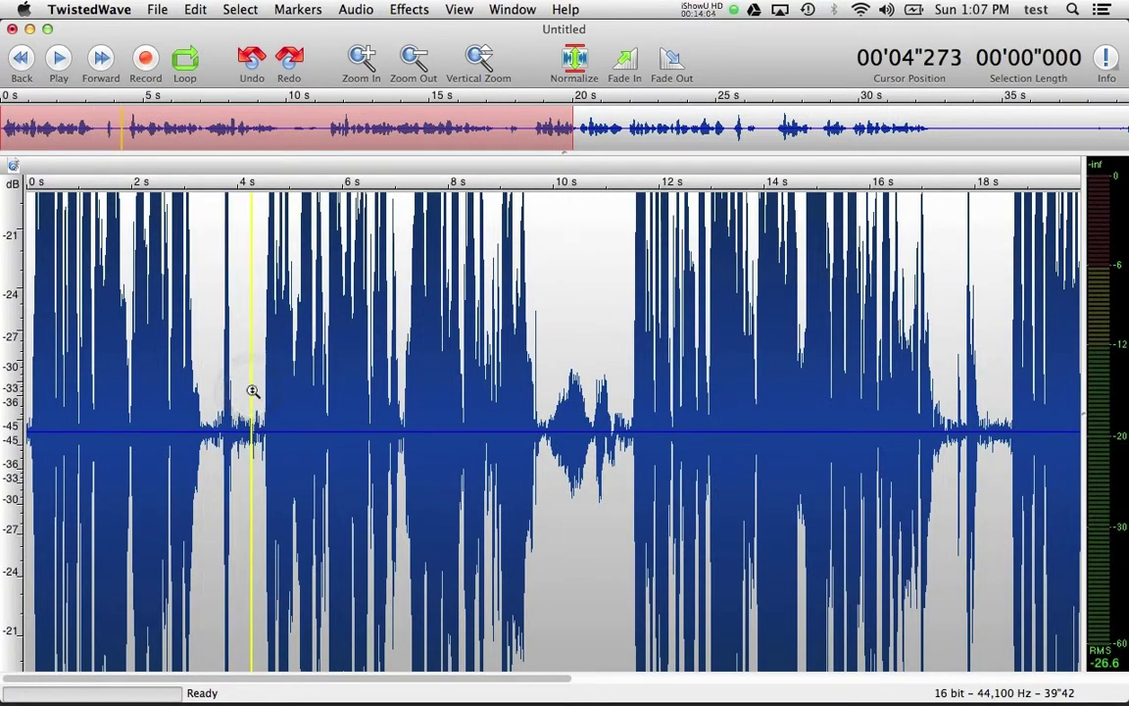
key(super+equal)
scroll(252, 393, left, 5)
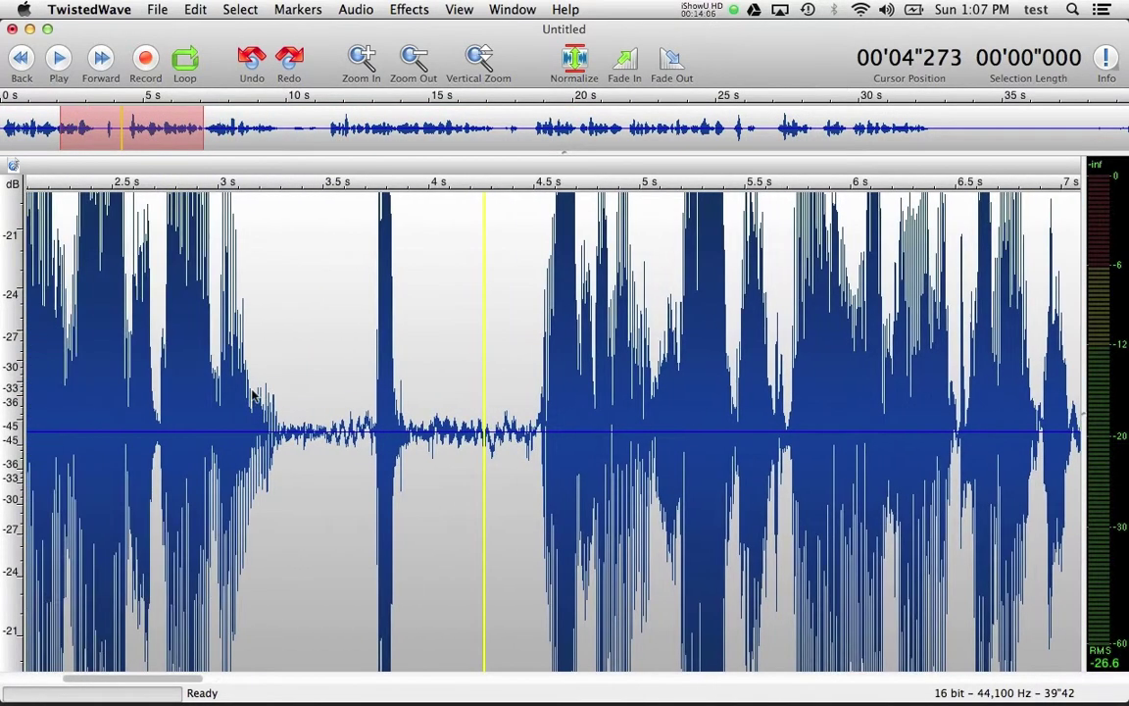
drag(286, 404, 536, 392)
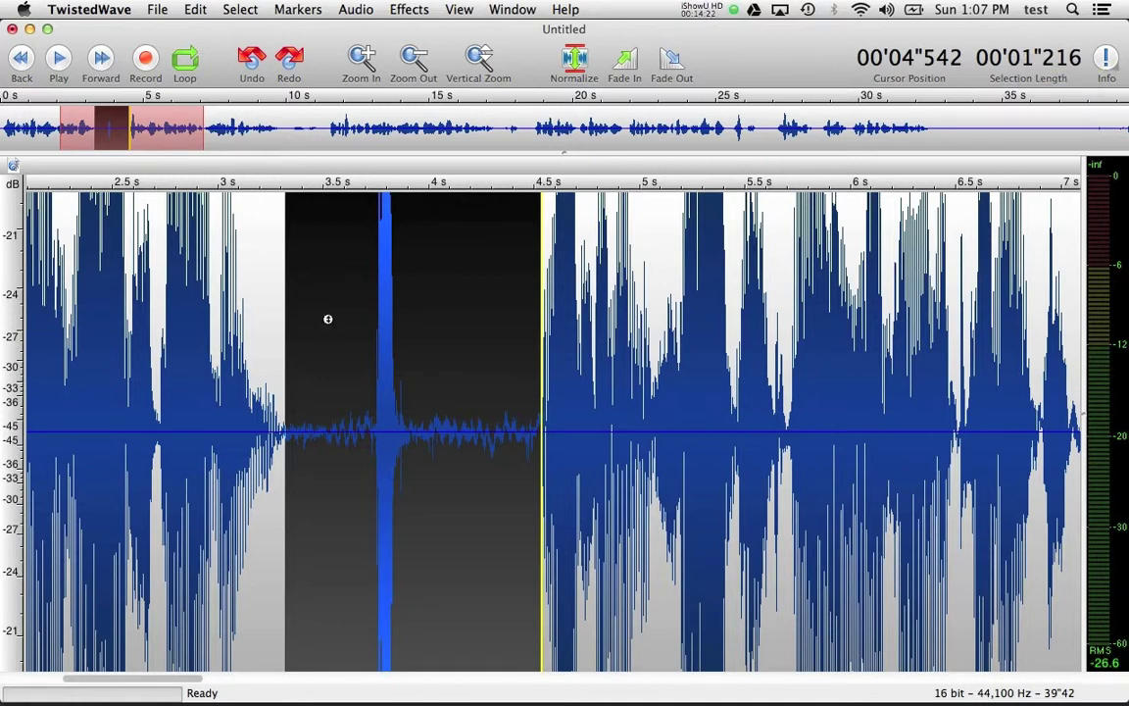
key(super+shift+z)
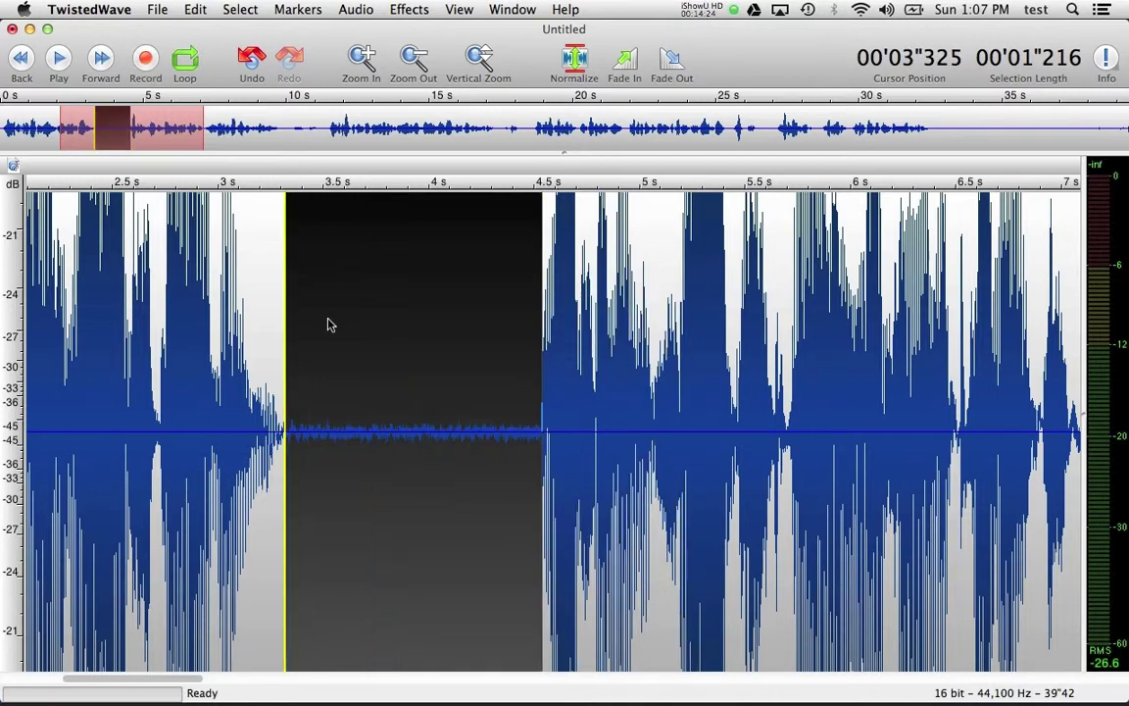
click(115, 318)
key(space)
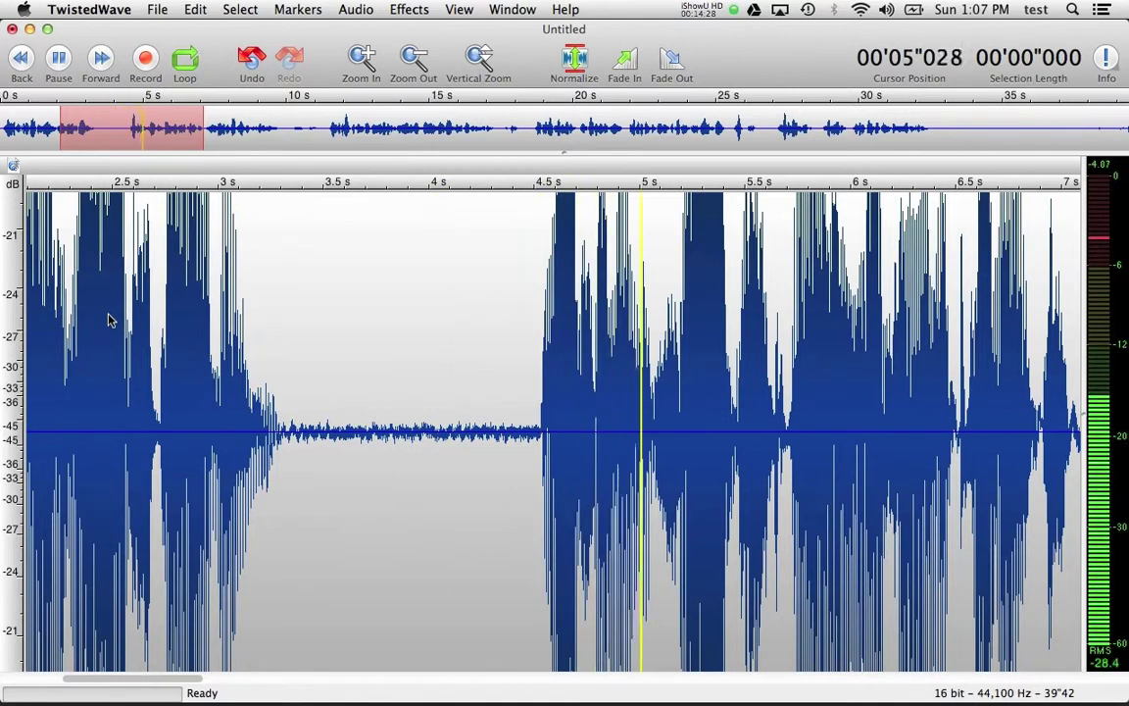
key(space)
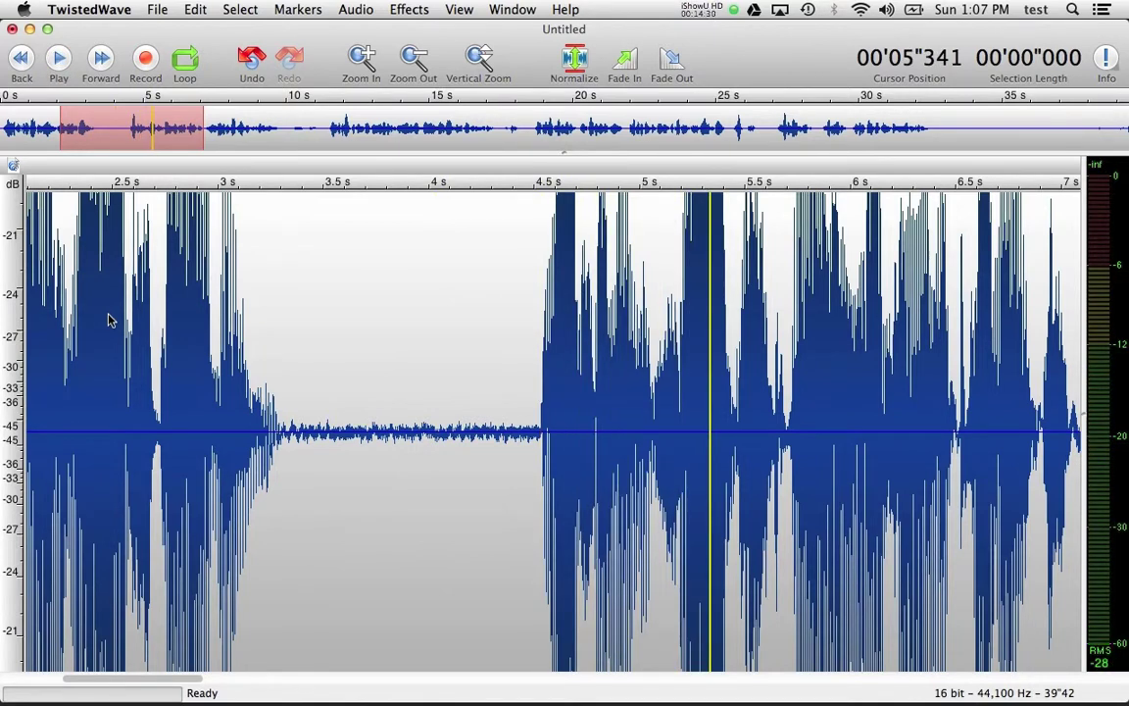
Step: Try a room-tone fill over 2.5–5.7 s, undo it, and play from 3.78 s
drag(195, 364, 425, 331)
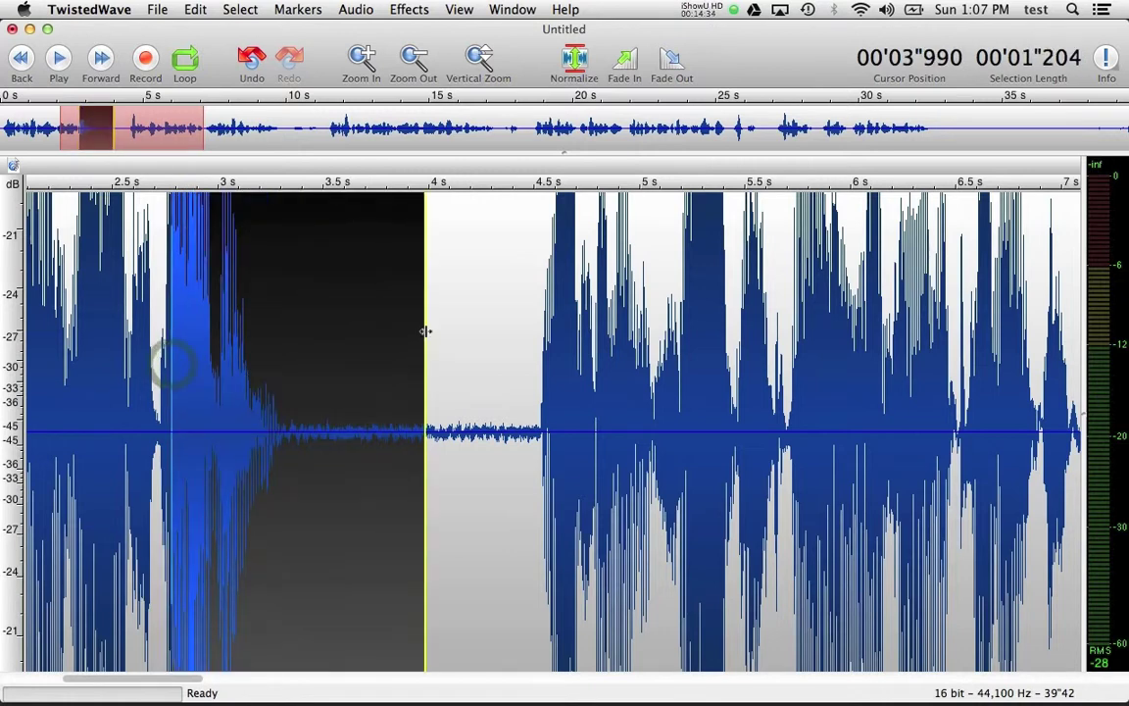
drag(111, 321, 791, 271)
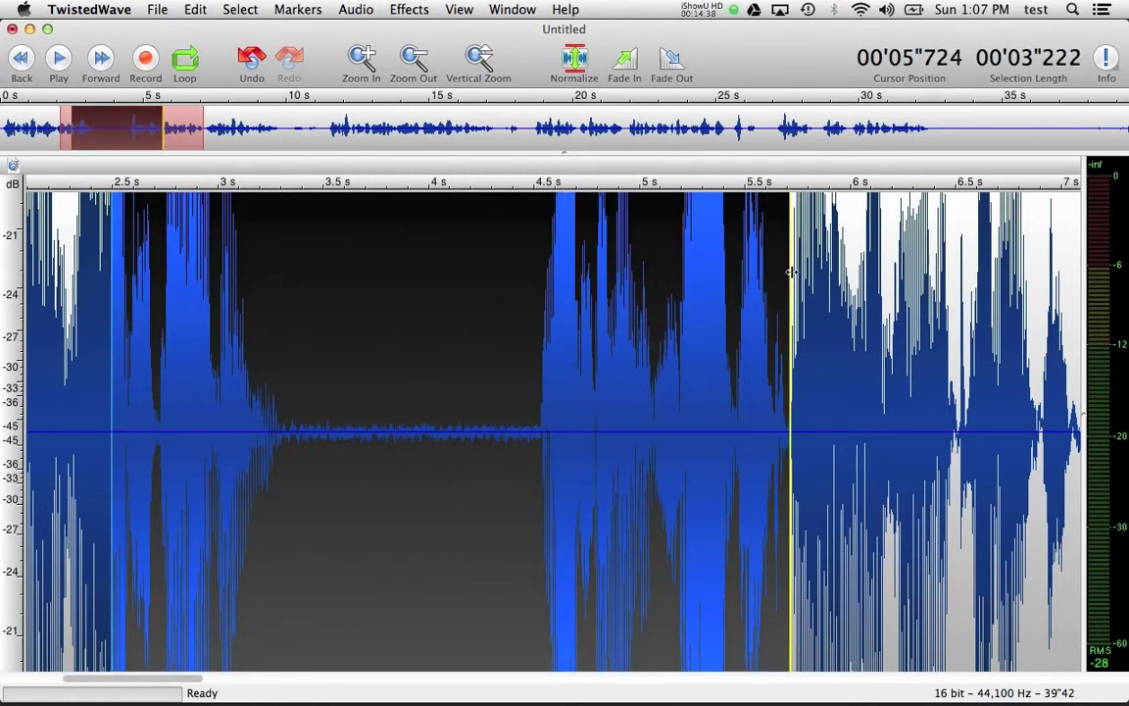
key(super+l)
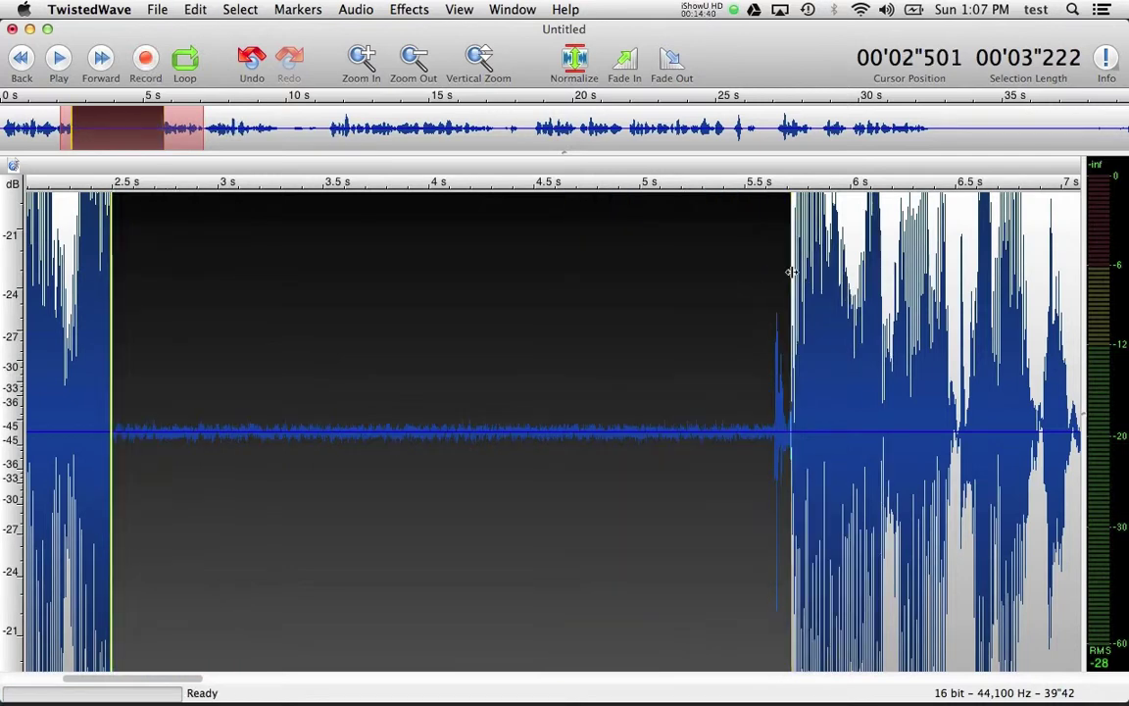
key(super+z)
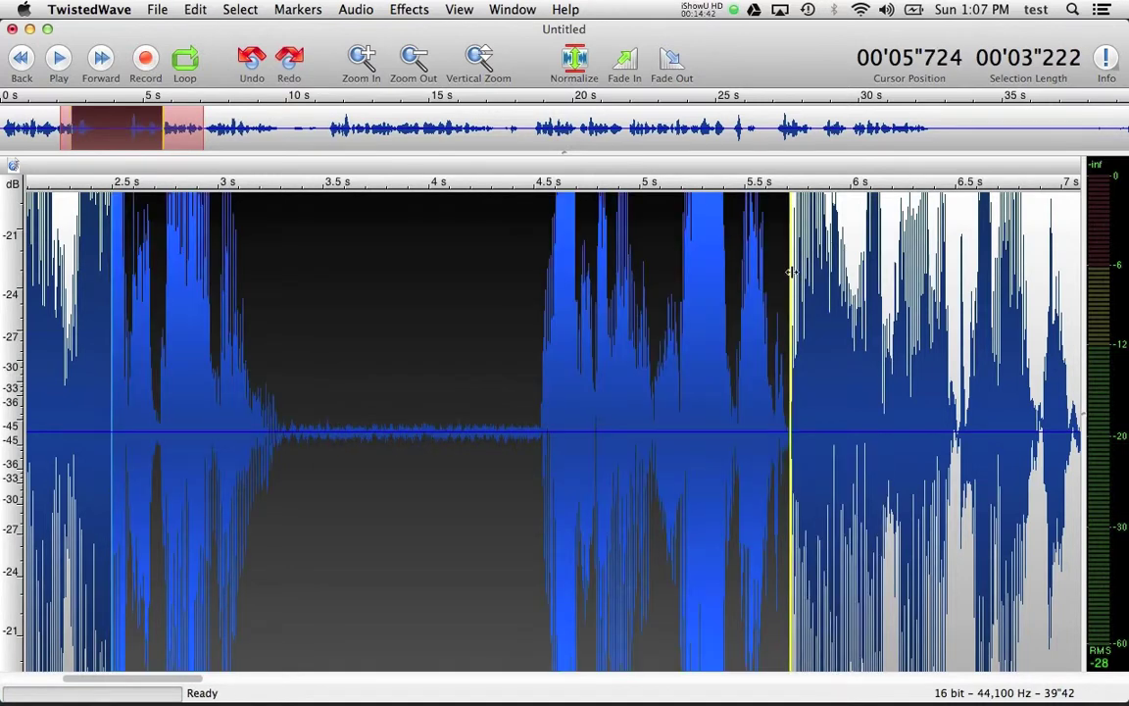
click(380, 310)
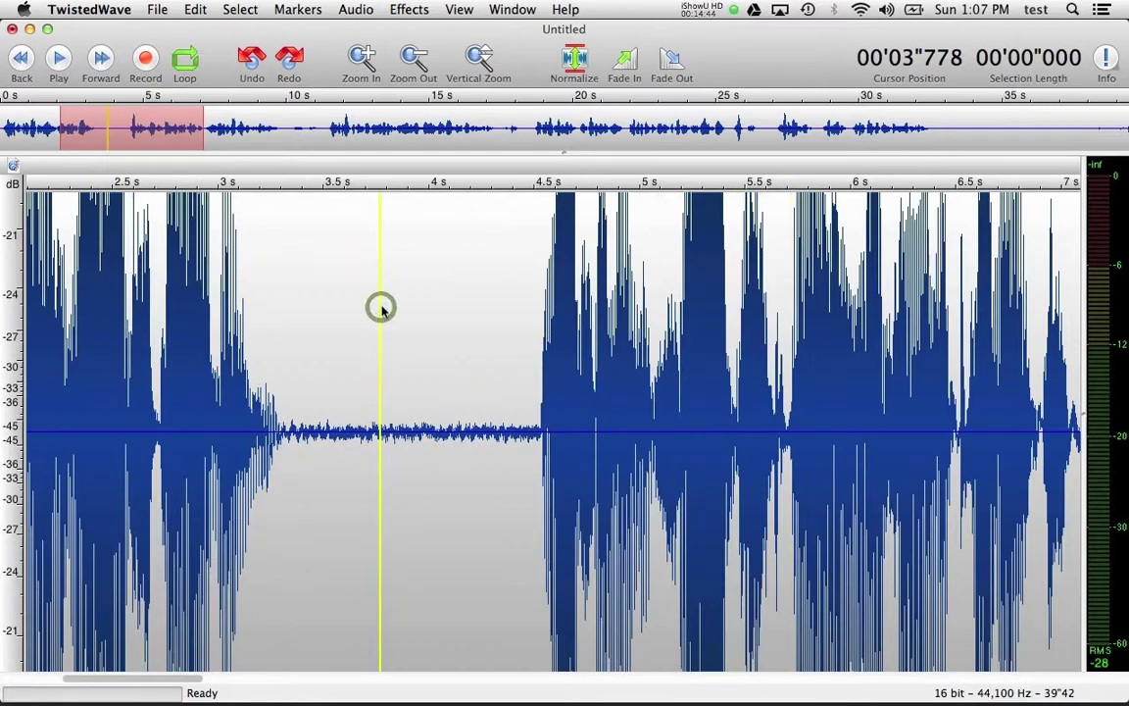
key(space)
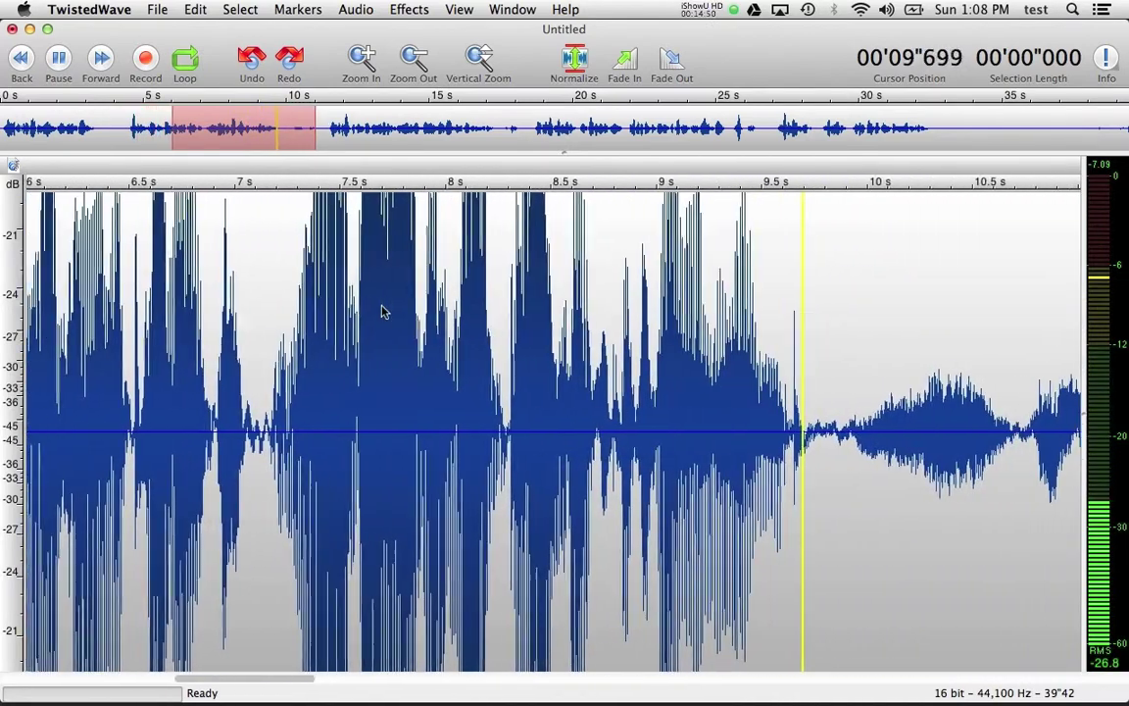
Step: Paste room tone over the 9.75–11.5 s noise and delete the surplus 0.64 s of pause
key(space)
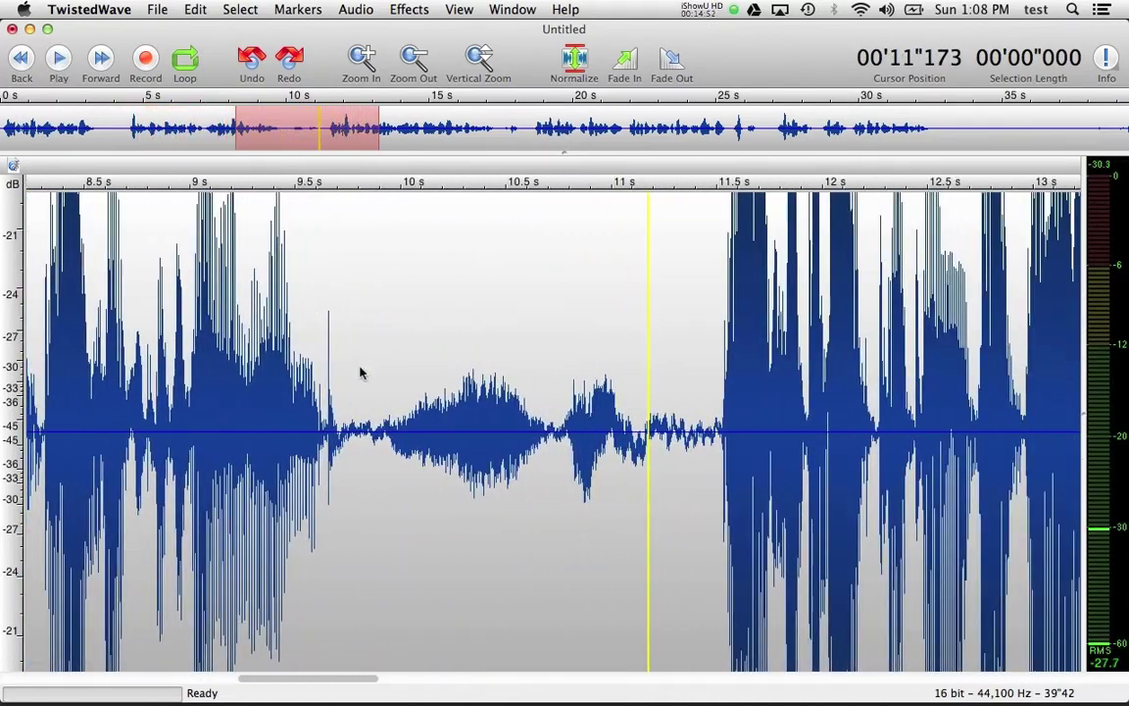
drag(347, 392, 717, 335)
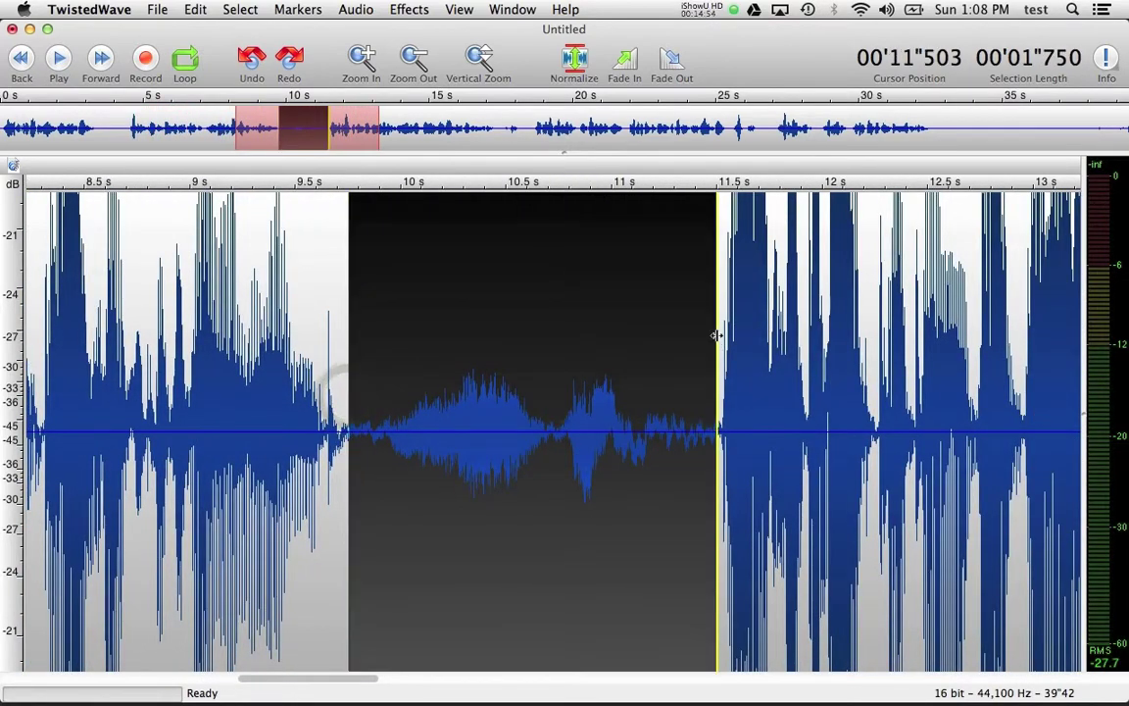
key(super+v)
click(627, 350)
key(space)
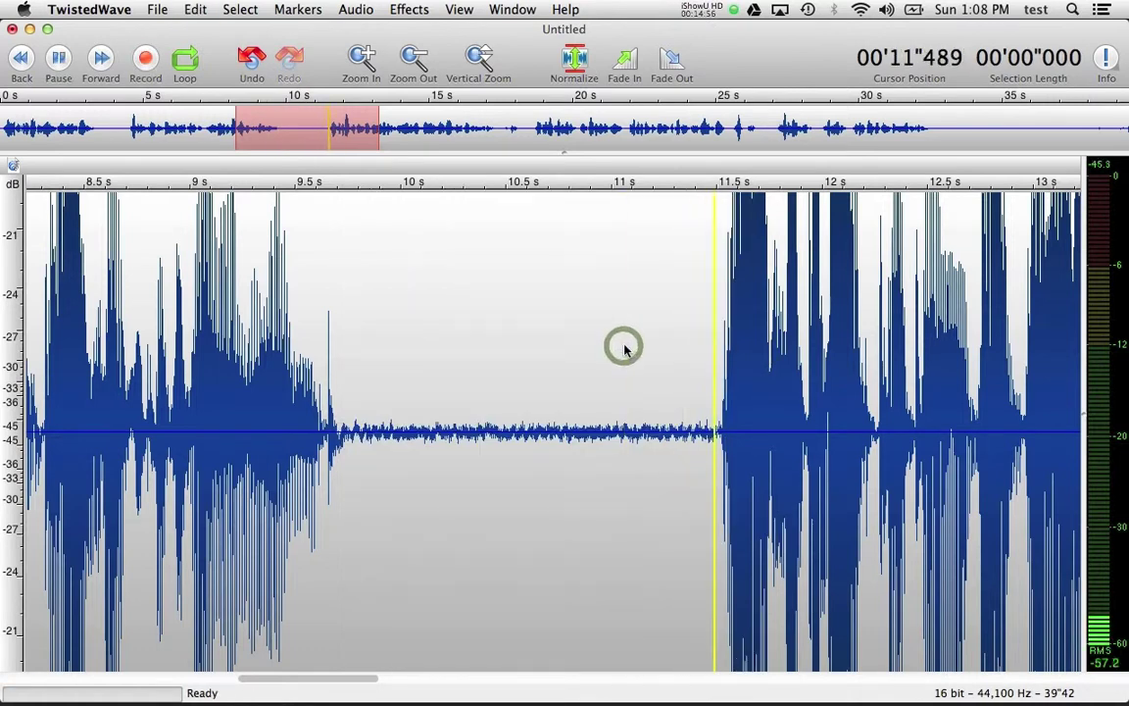
key(space)
drag(585, 348, 721, 330)
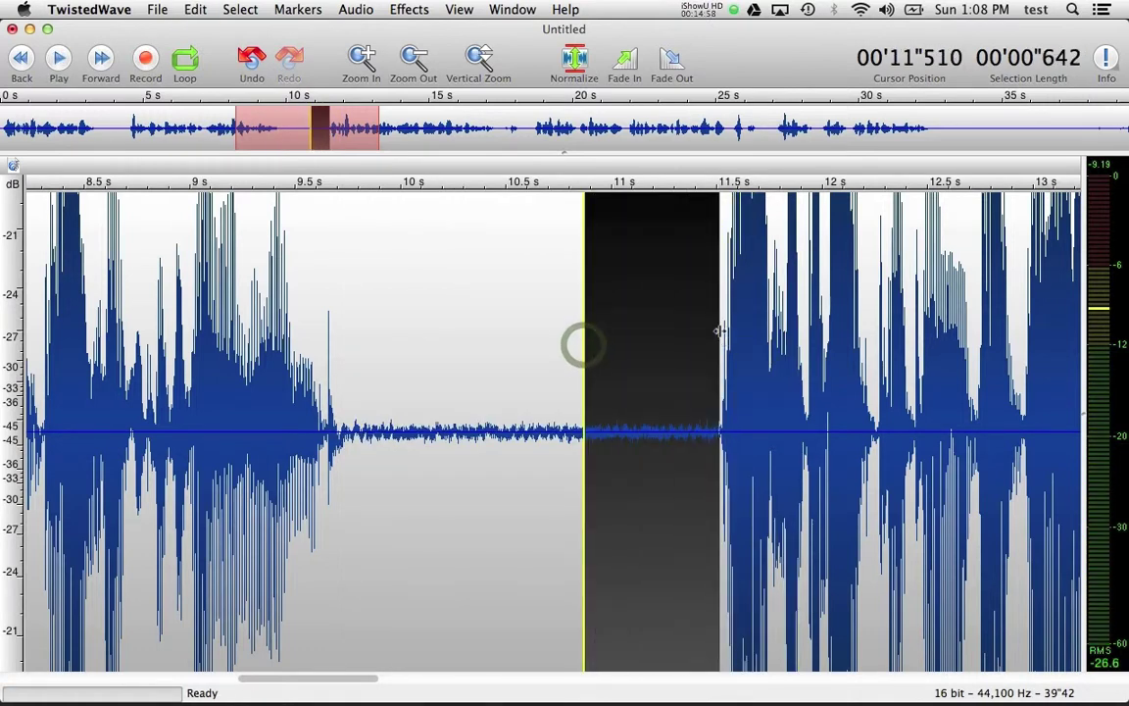
key(Delete)
key(space)
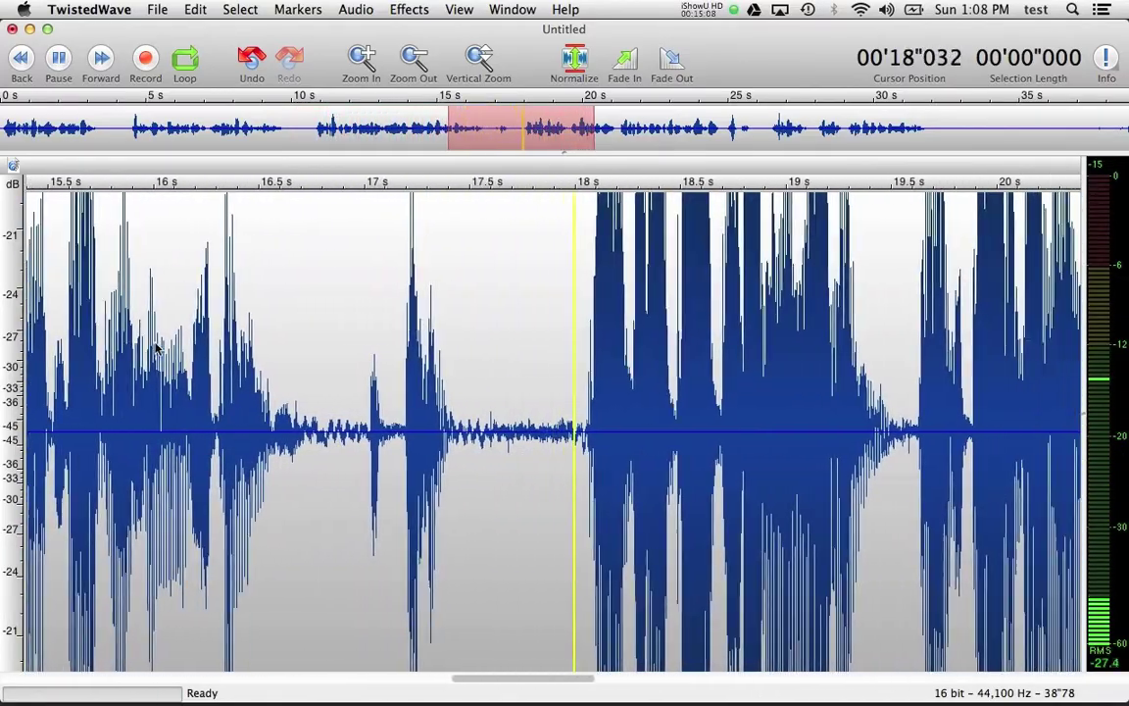
key(space)
Step: Paste room tone over the spike near 17 s and audition the fix
drag(214, 383, 490, 340)
key(super+v)
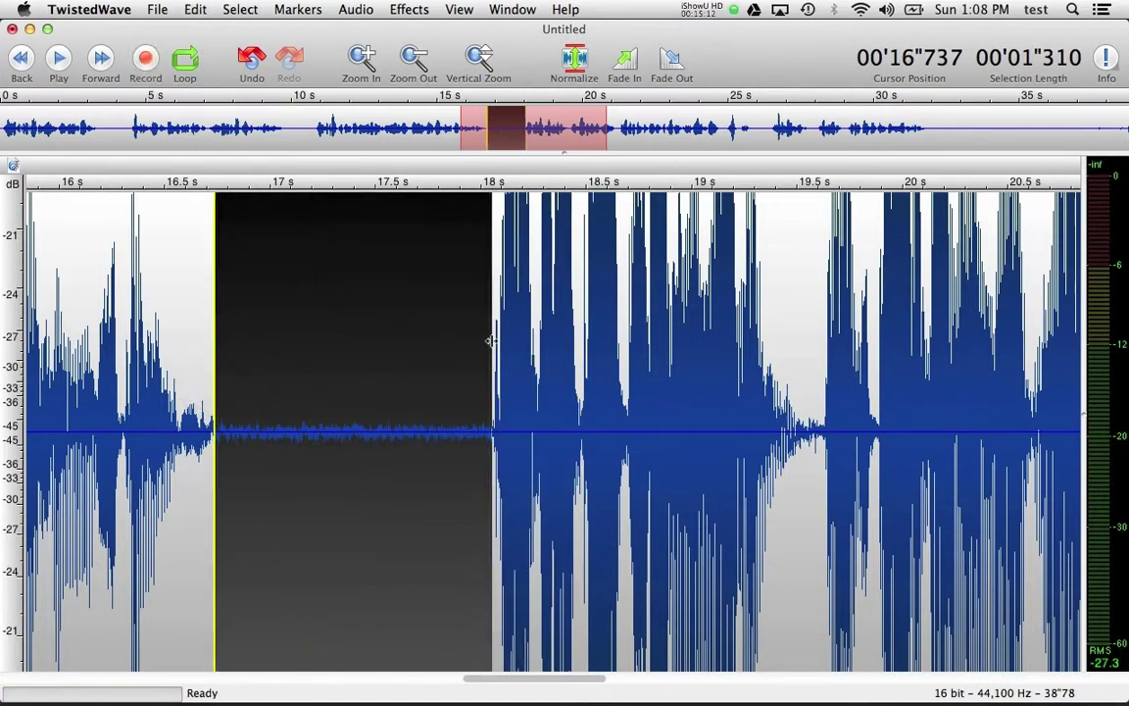
click(443, 355)
key(space)
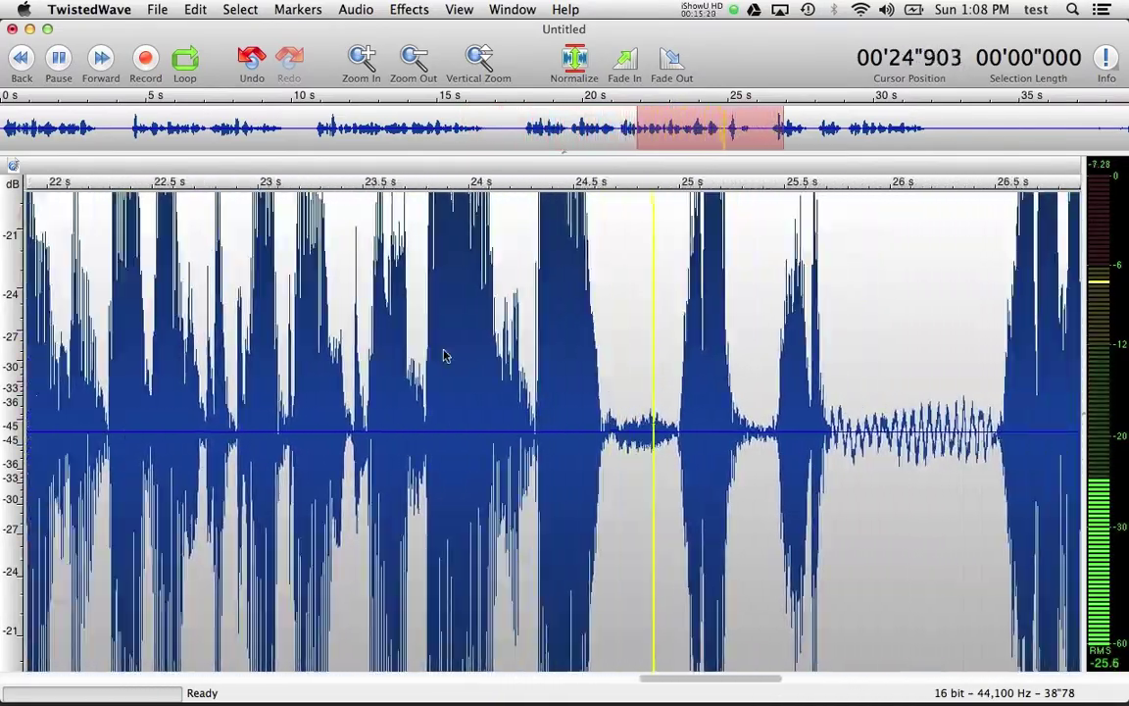
key(space)
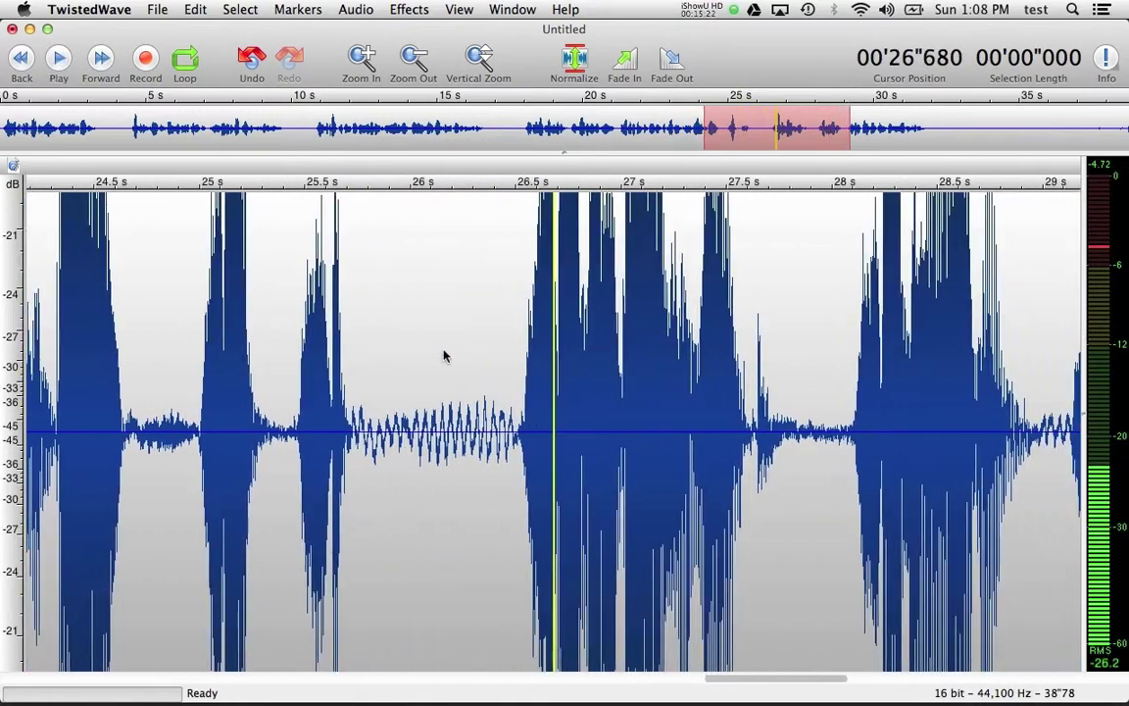
Step: Delete the 1.54 s overlong pause at 25 s and trim everything after 30.5 s
drag(196, 383, 523, 358)
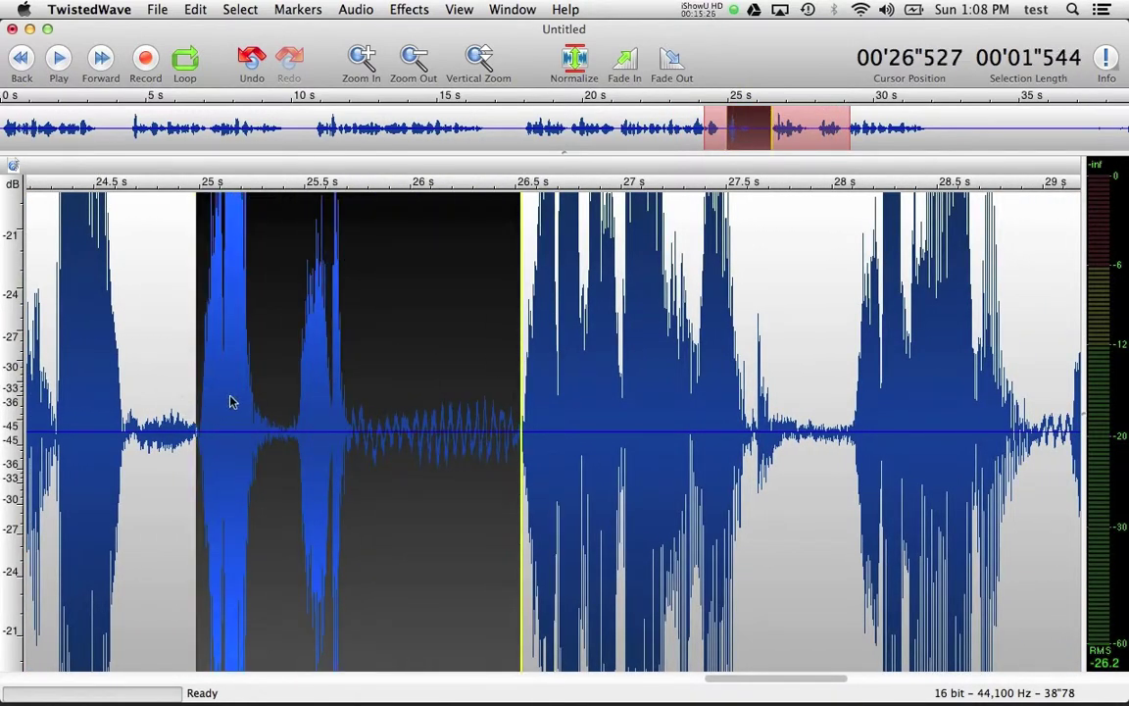
key(Delete)
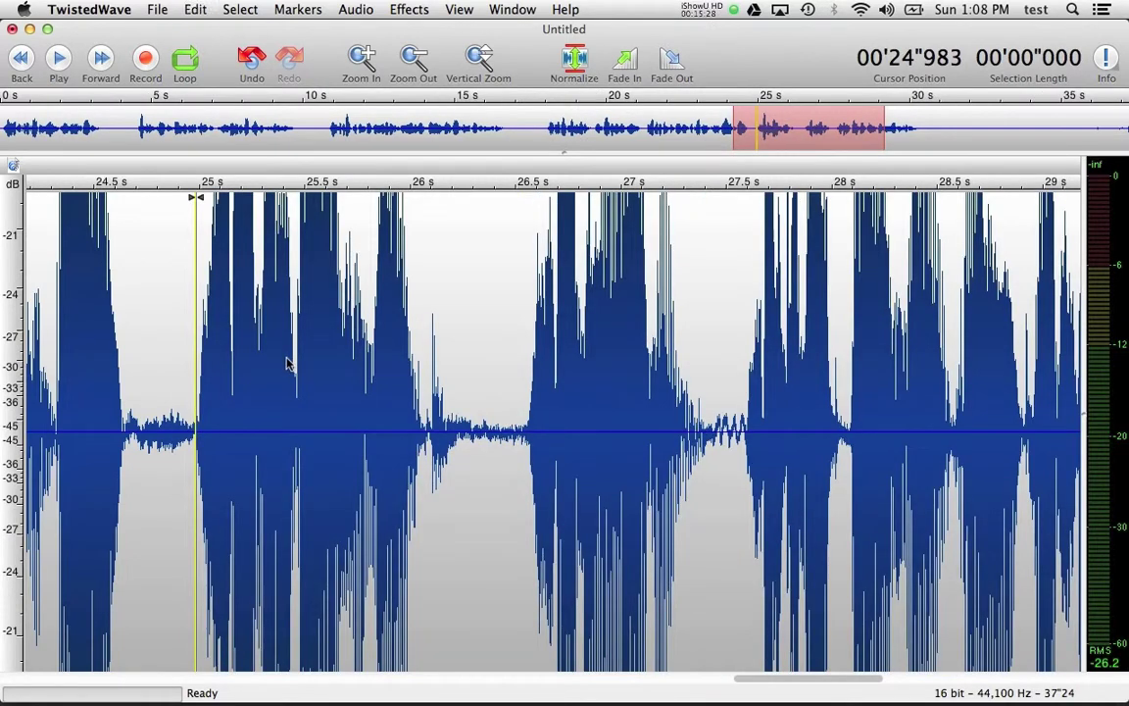
click(152, 394)
key(space)
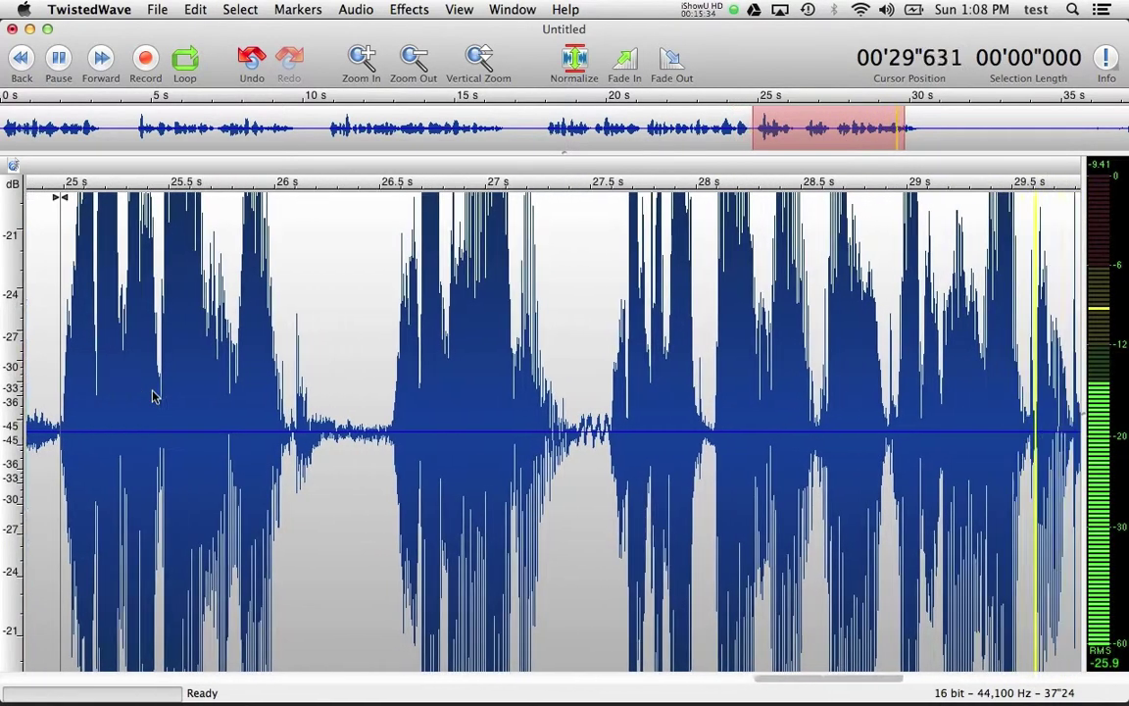
key(space)
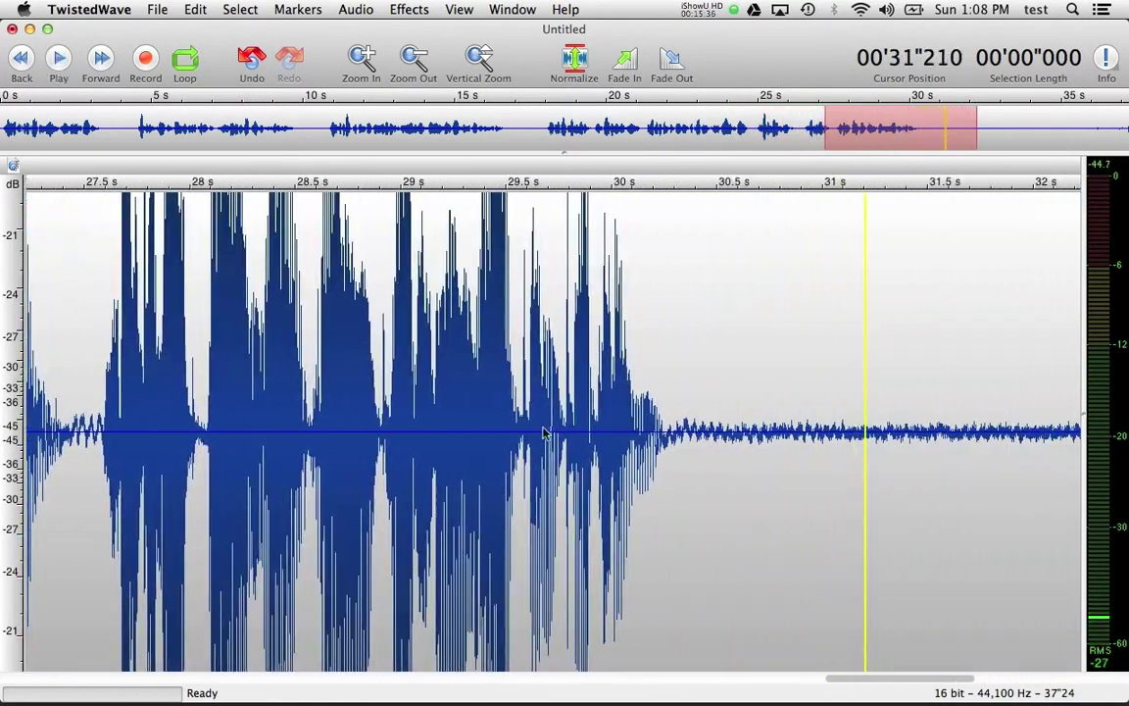
drag(725, 407, 1125, 333)
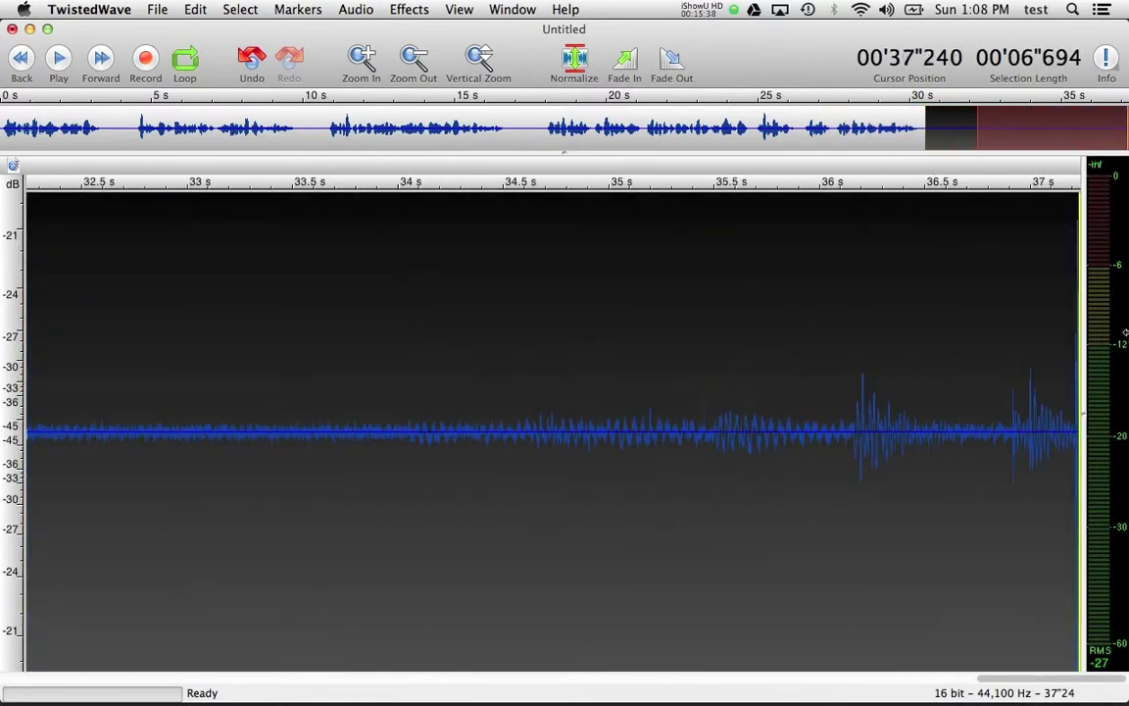
key(Left)
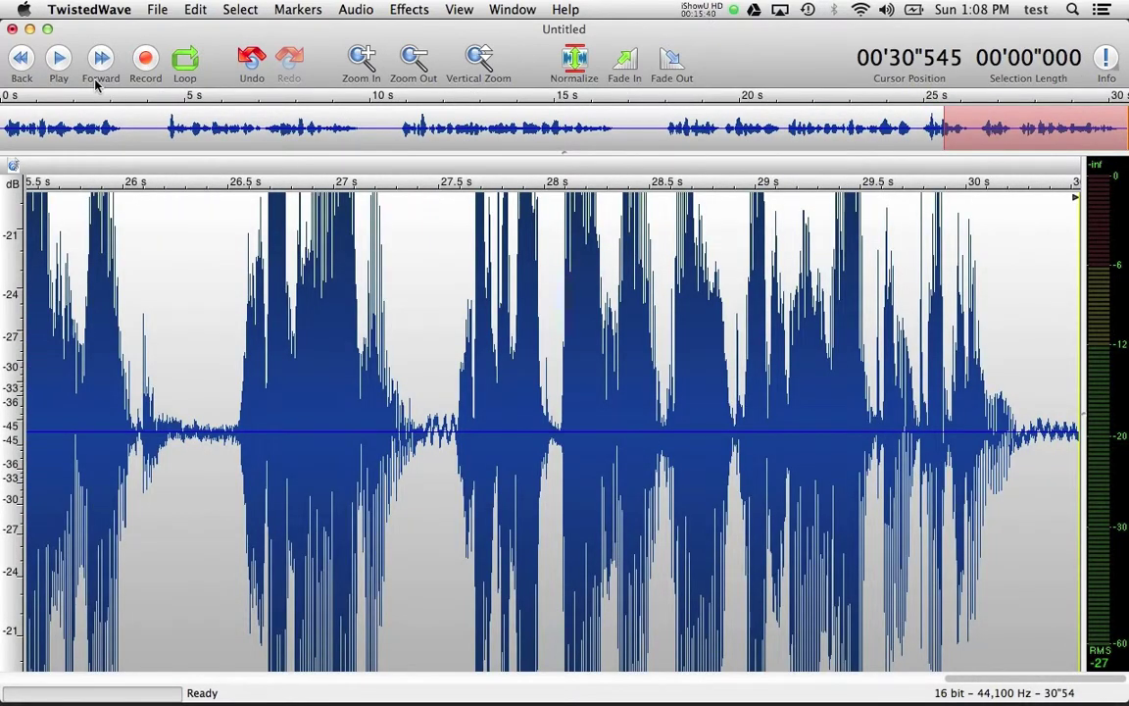
Step: Record a slate at the start of the take and delete its first 0.86 s
click(23, 60)
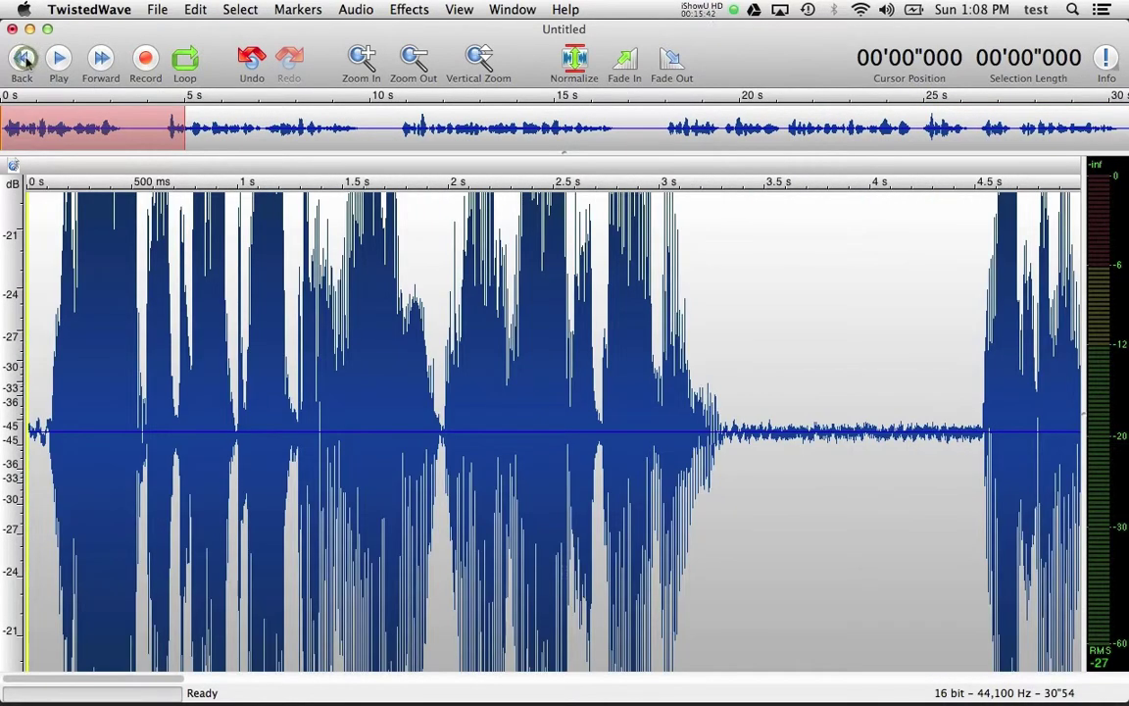
click(145, 60)
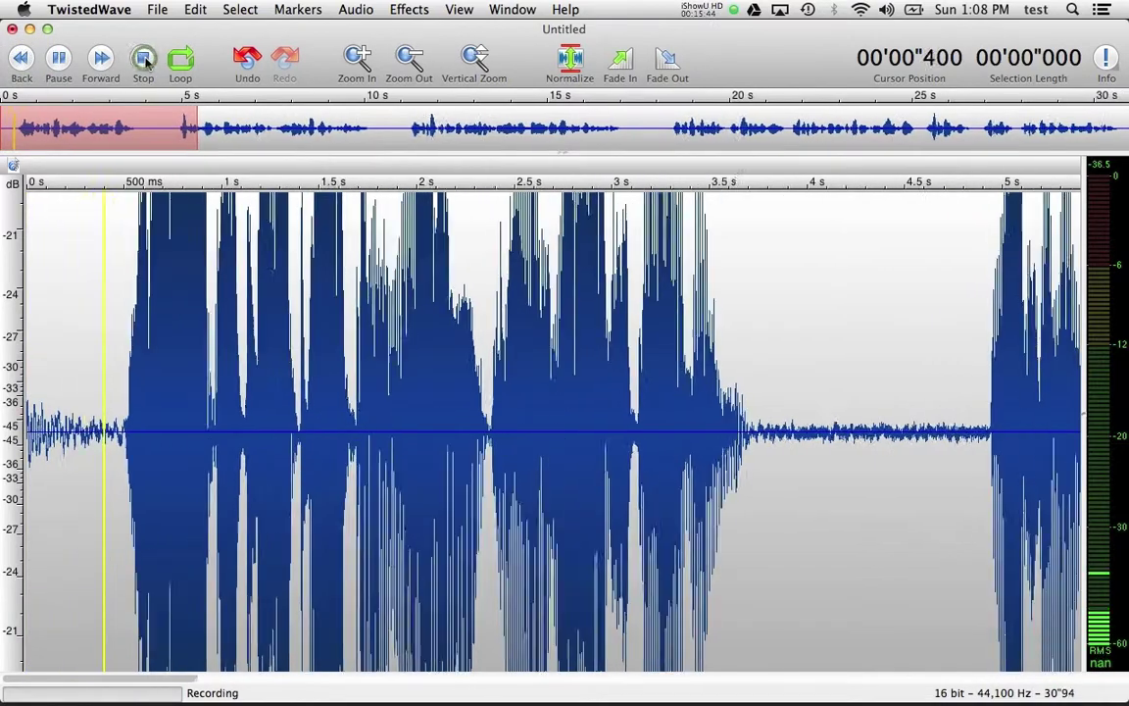
click(145, 60)
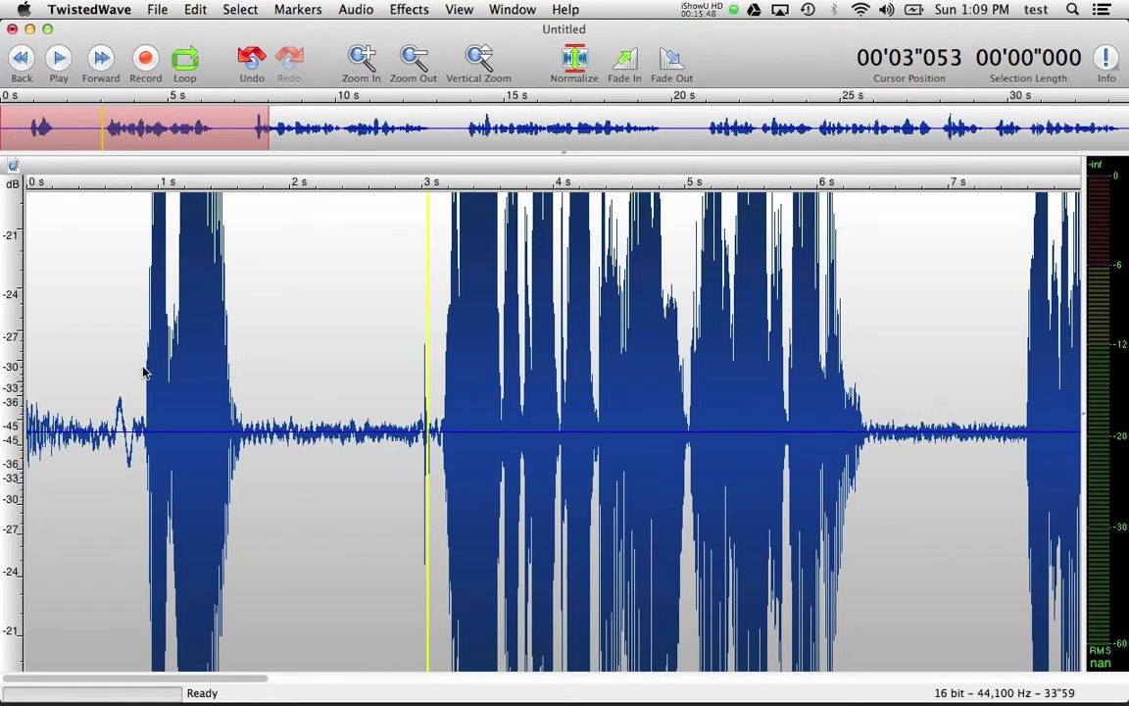
drag(137, 372, 27, 397)
key(Delete)
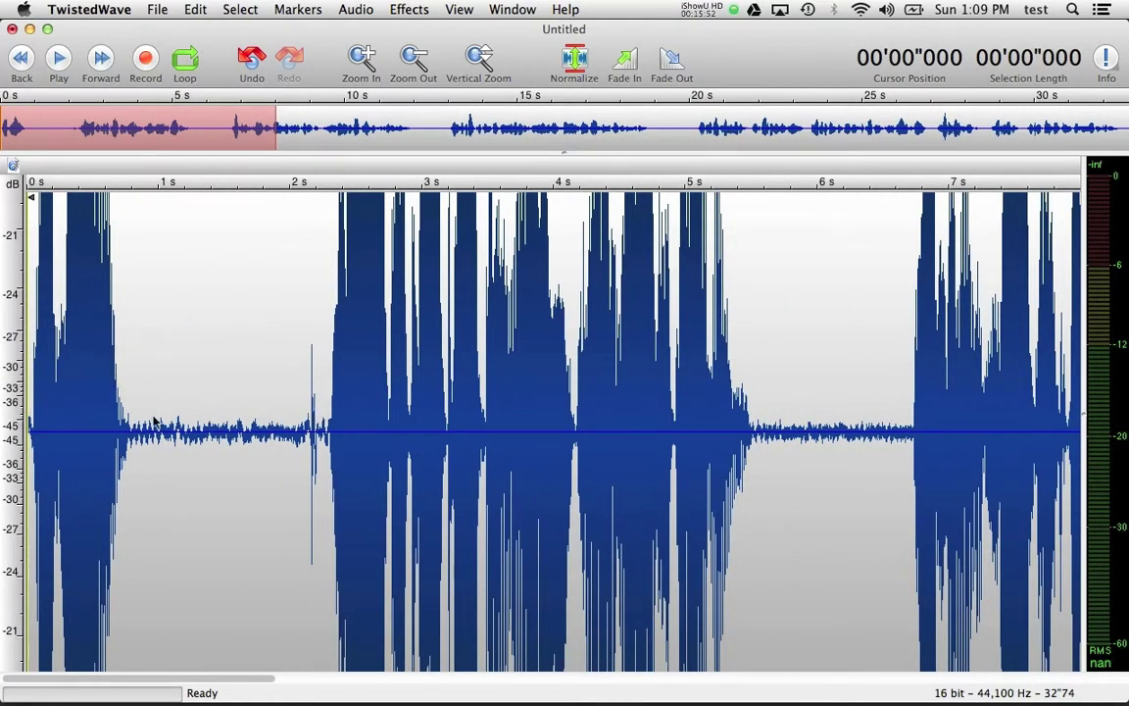
Step: Try pasting room tone into the gap after the slate, then undo the paste
drag(139, 419, 327, 365)
key(super+v)
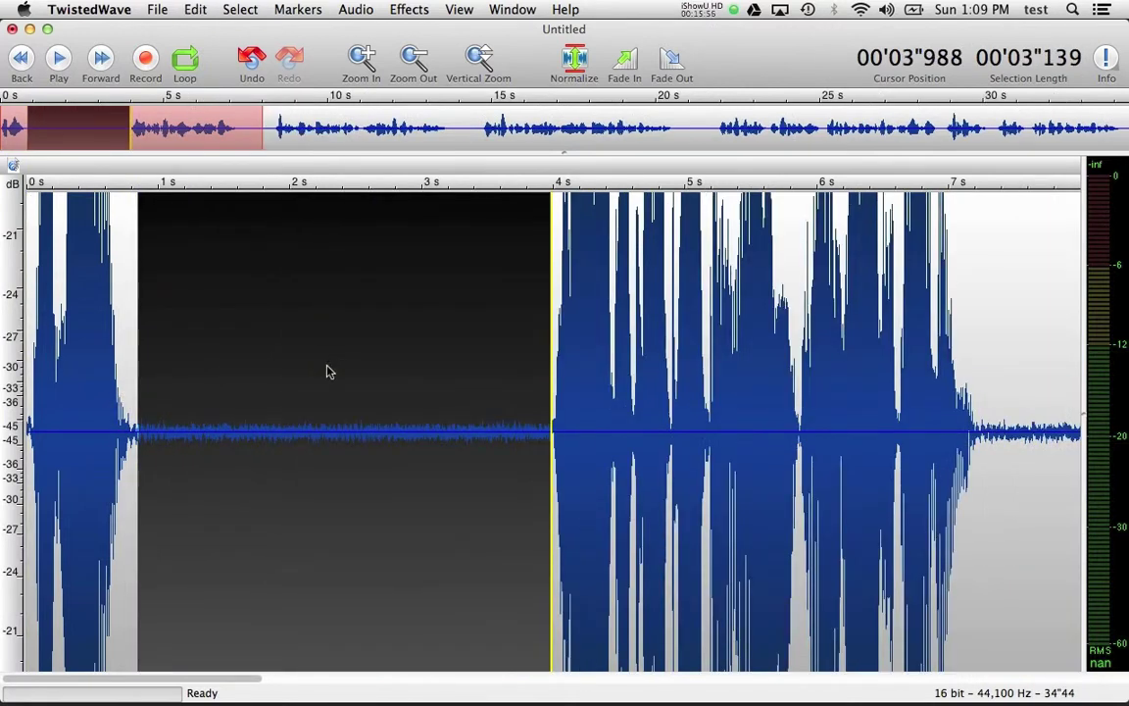
key(super+z)
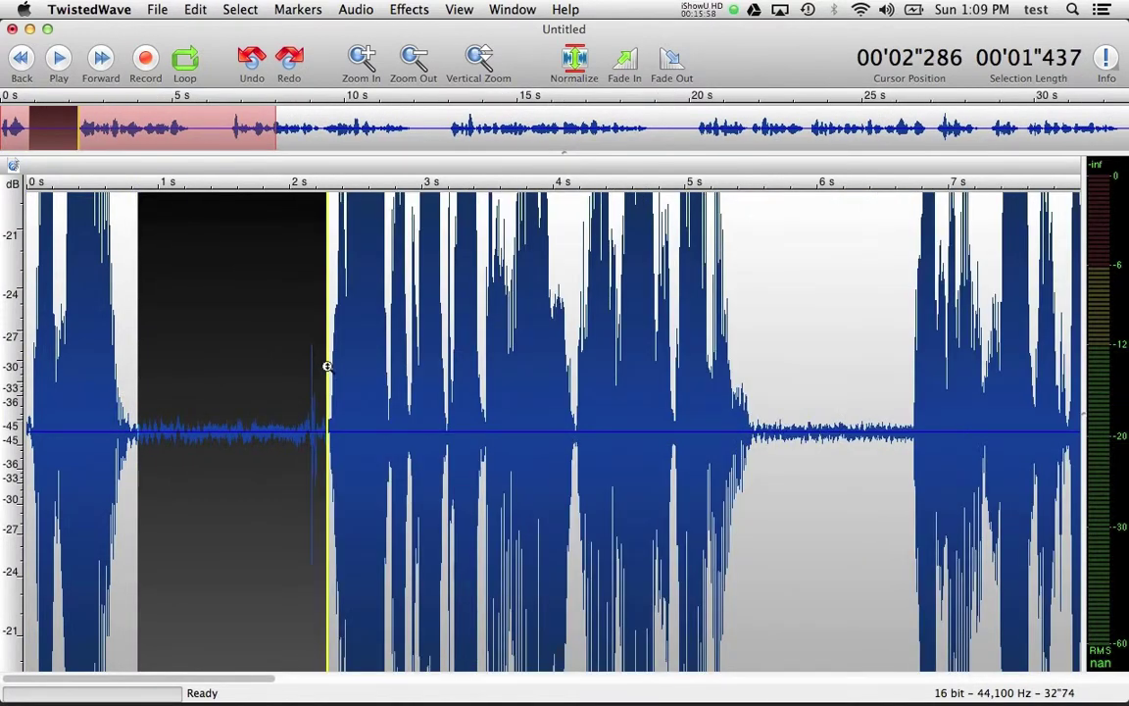
Step: Play back the opening slate, then zoom out to view the whole 32.74 s take
click(65, 337)
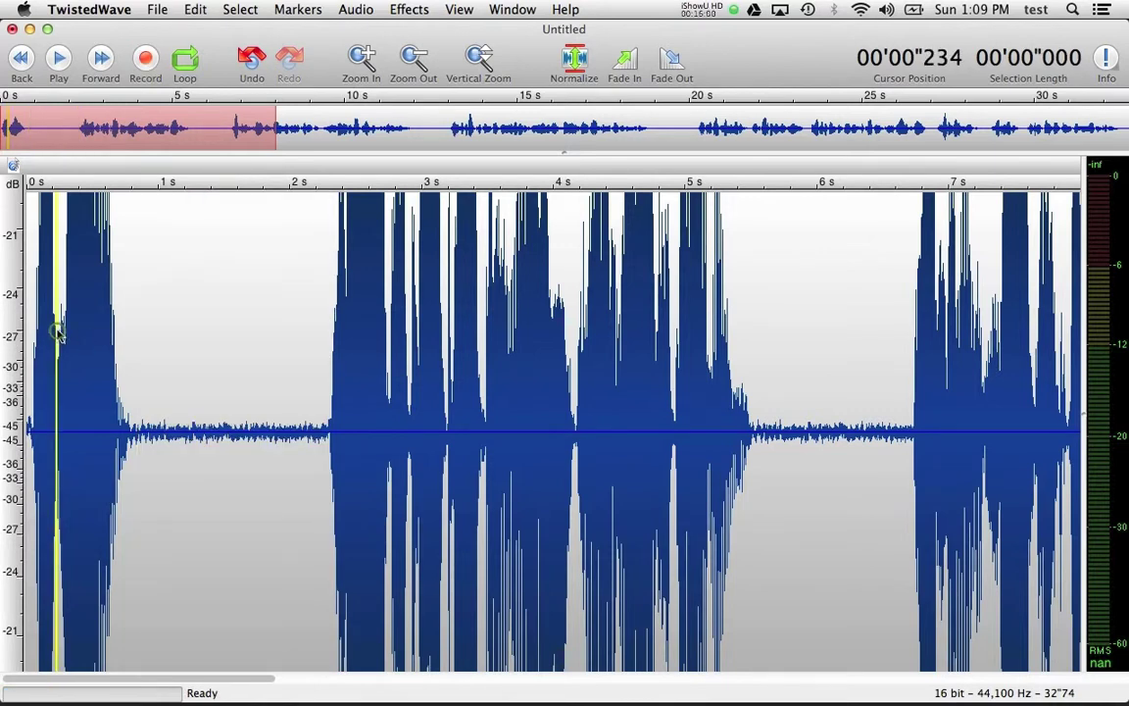
key(space)
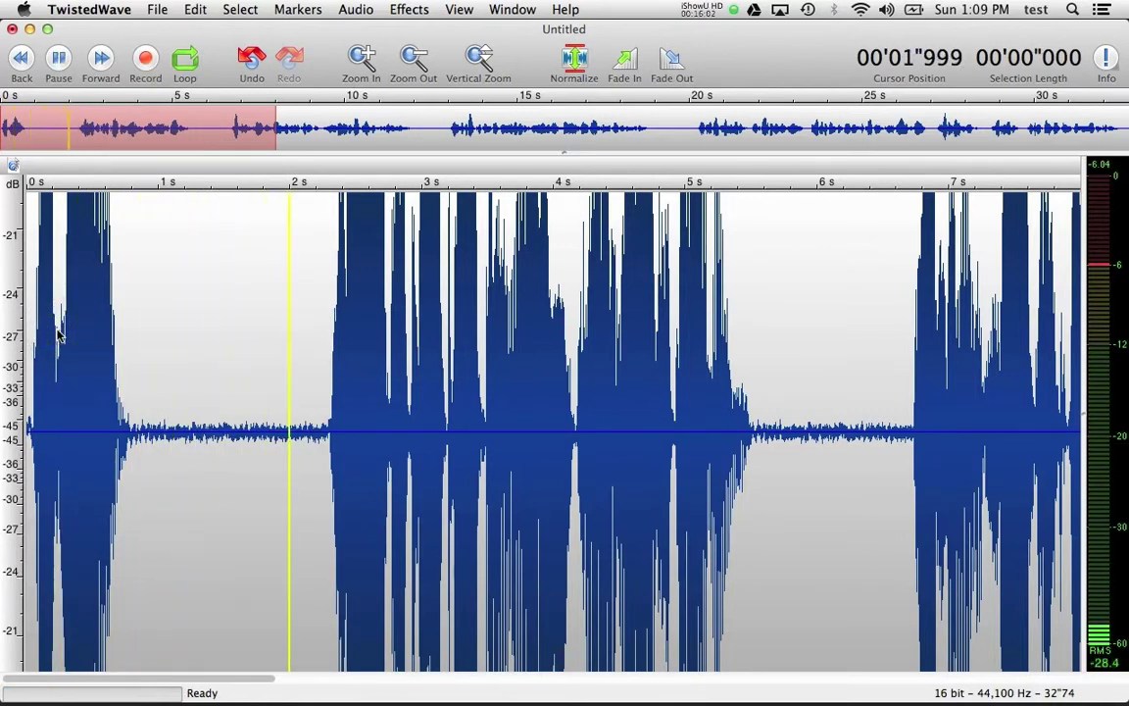
key(space)
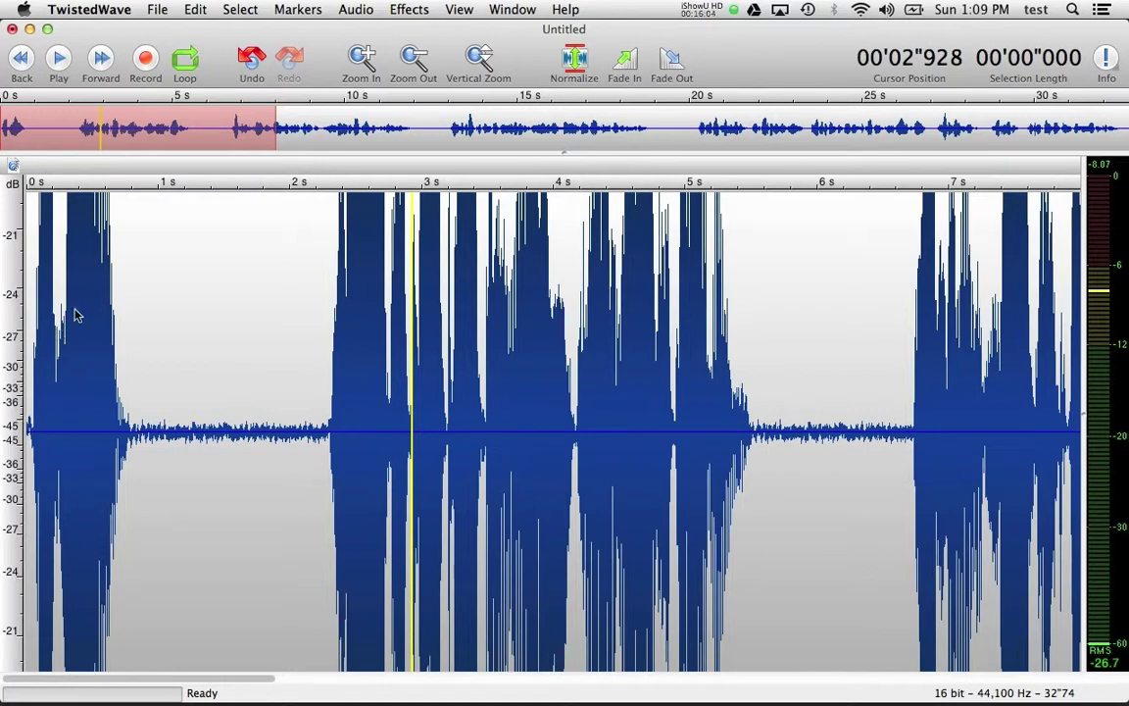
click(407, 56)
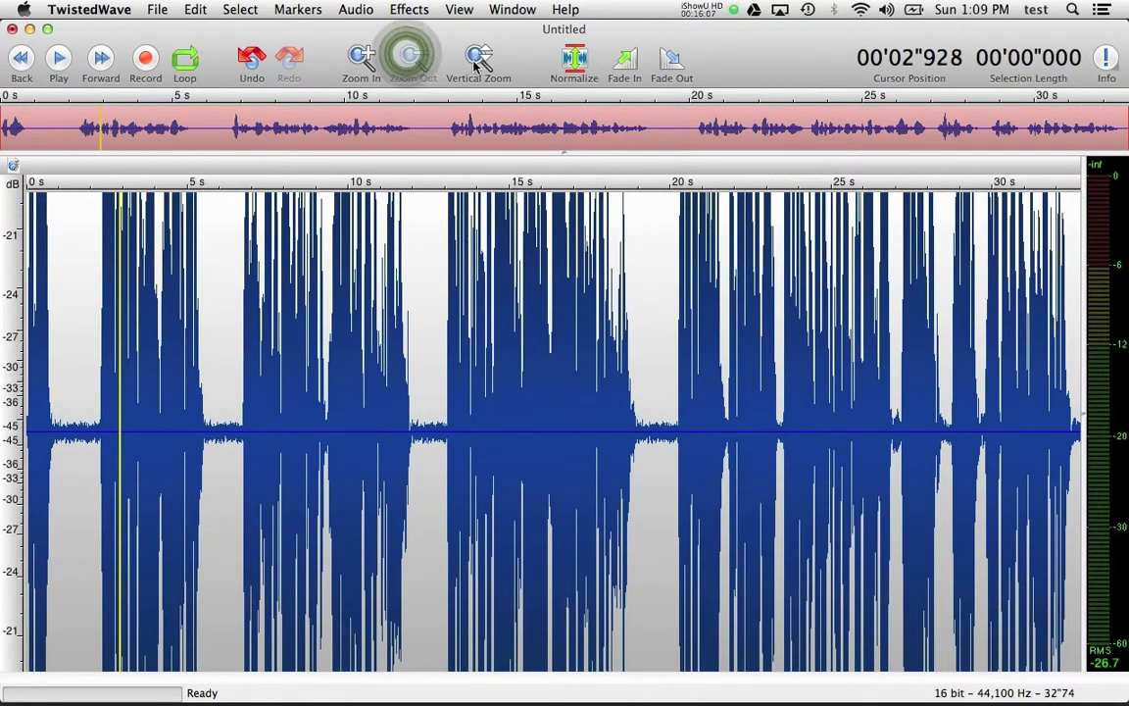
Step: Reset the vertical zoom and confirm Special Paste Options as Replace with 5 ms fades
click(475, 61)
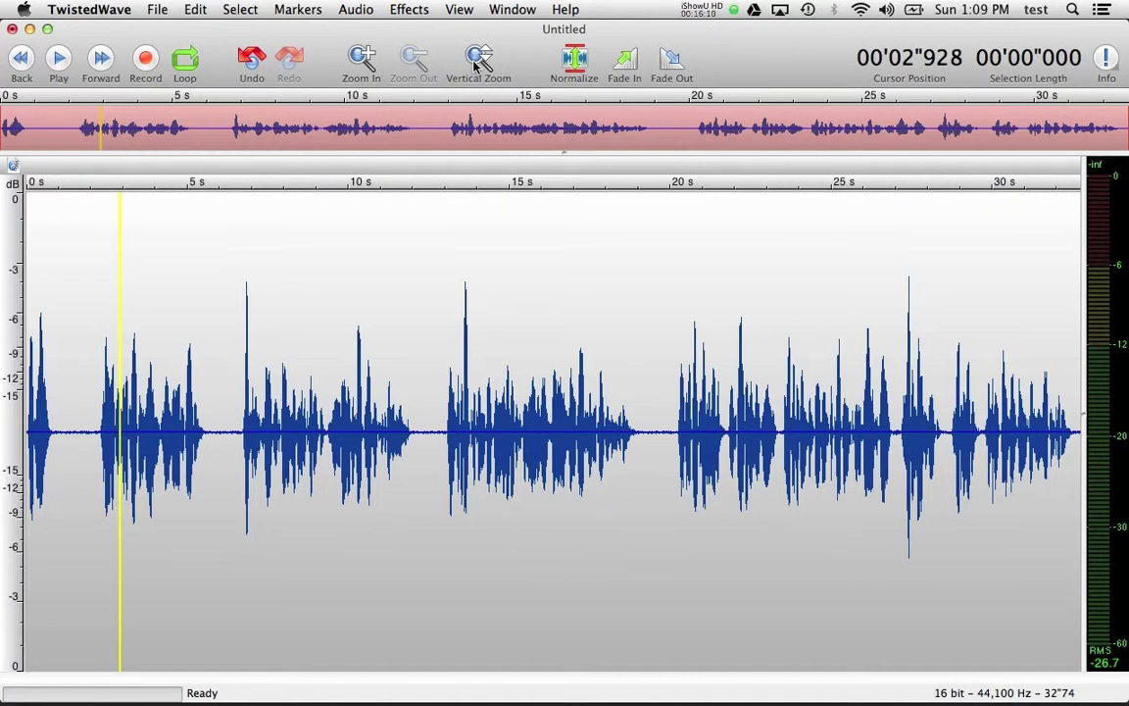
click(193, 9)
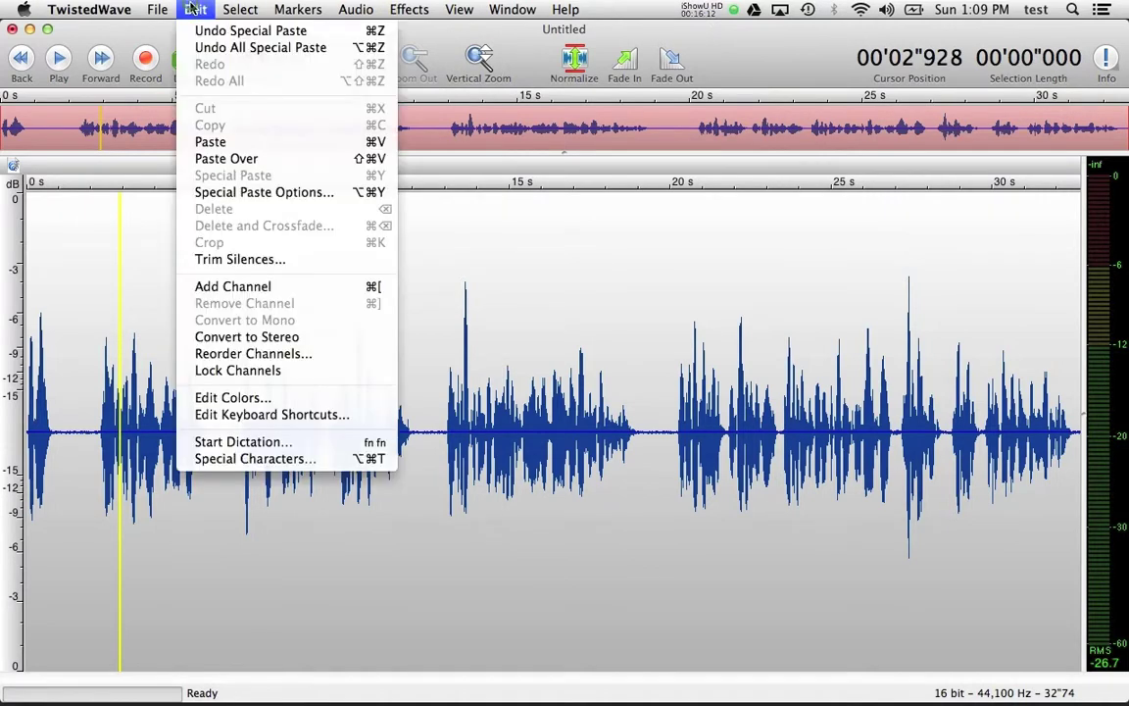
click(200, 193)
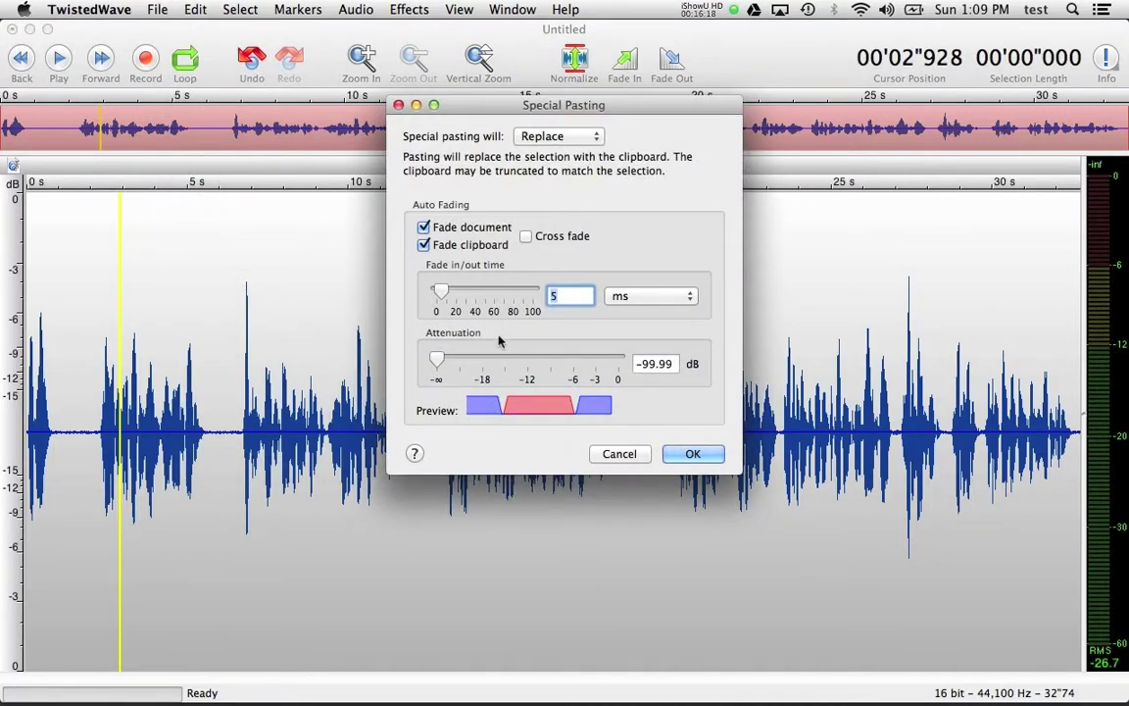
click(438, 362)
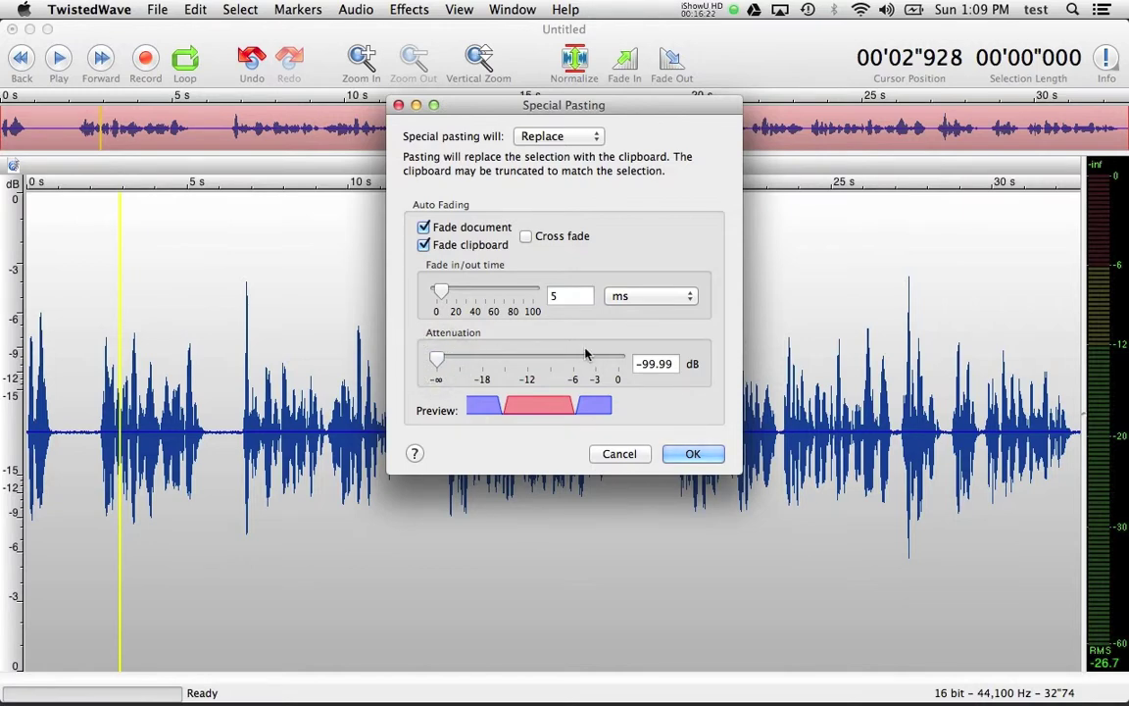
click(678, 450)
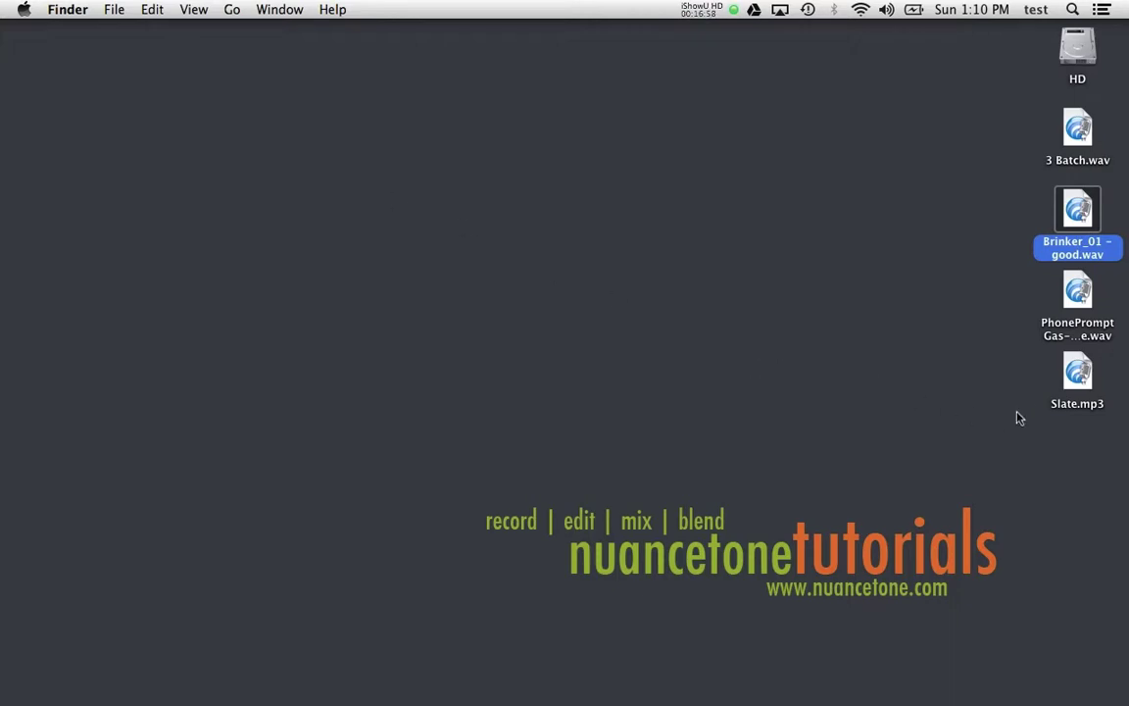
double_click(1090, 128)
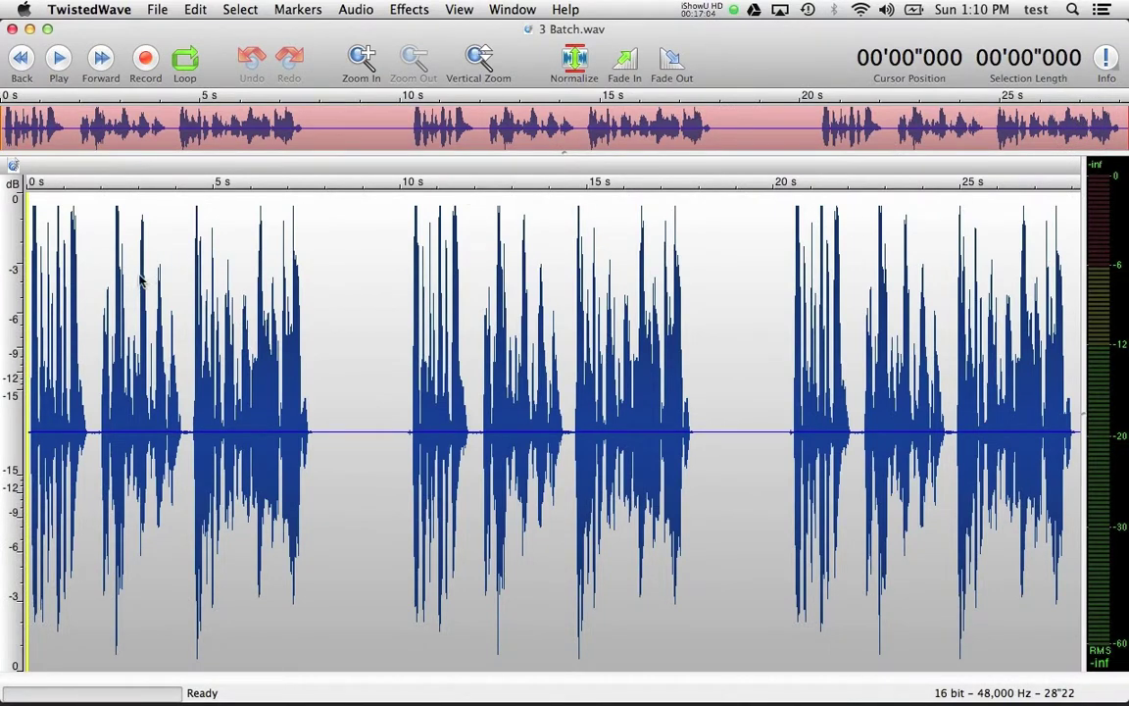
key(space)
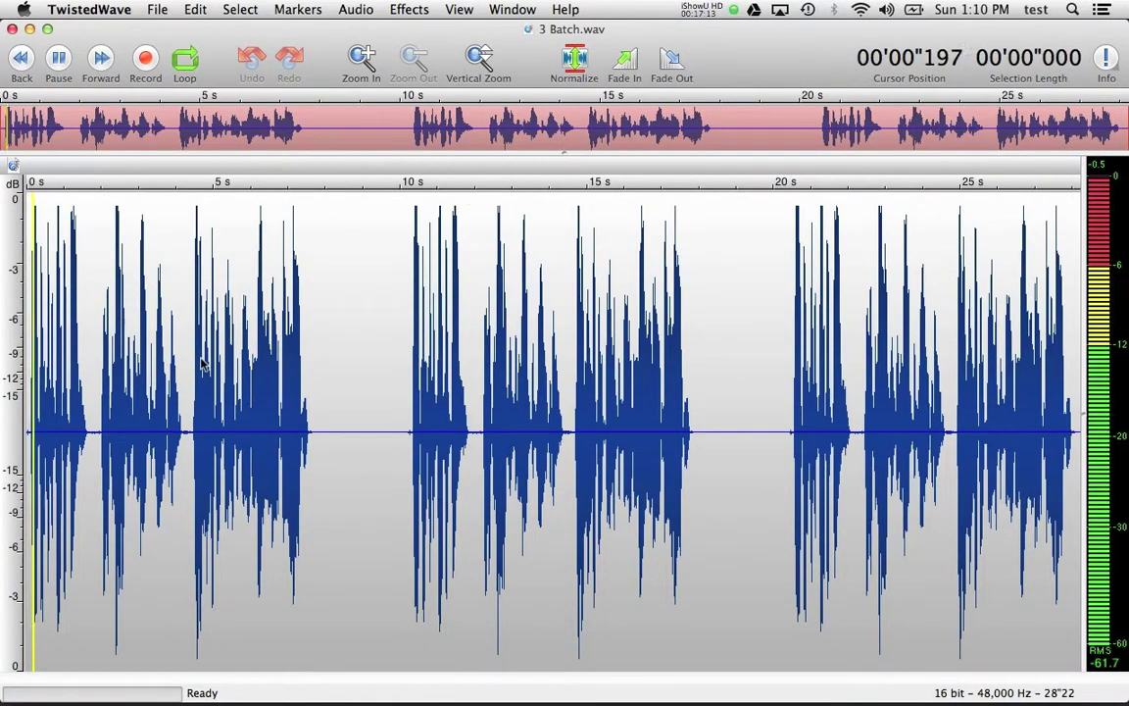
click(417, 373)
click(417, 373)
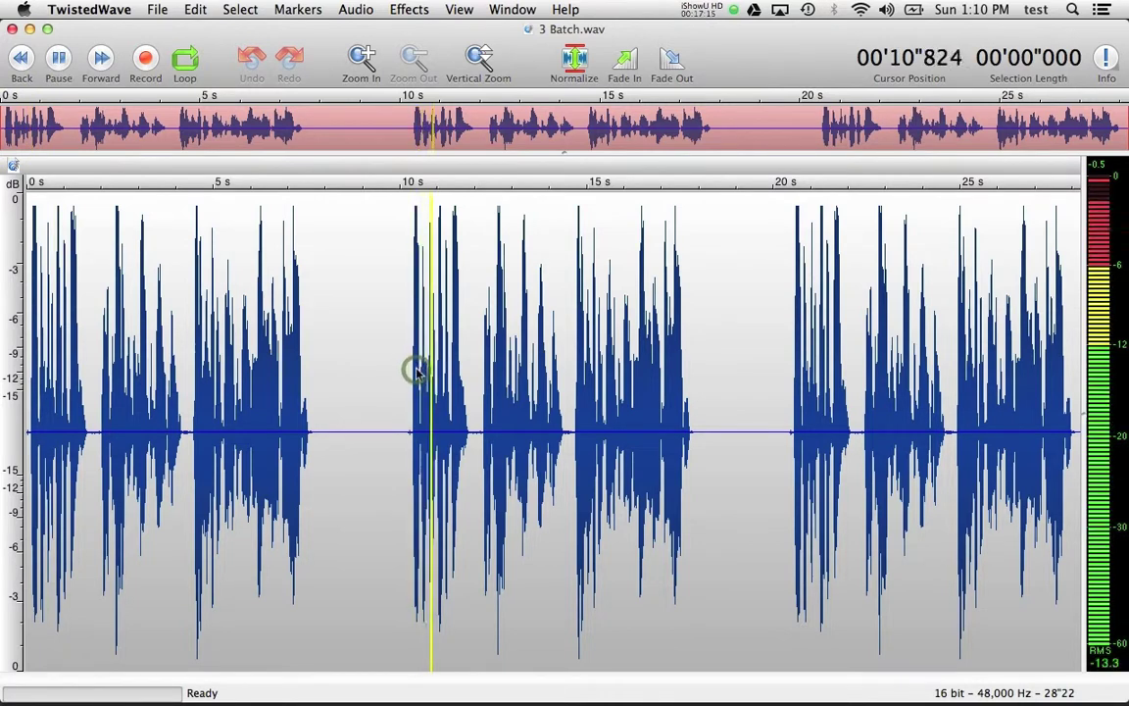
click(786, 370)
key(space)
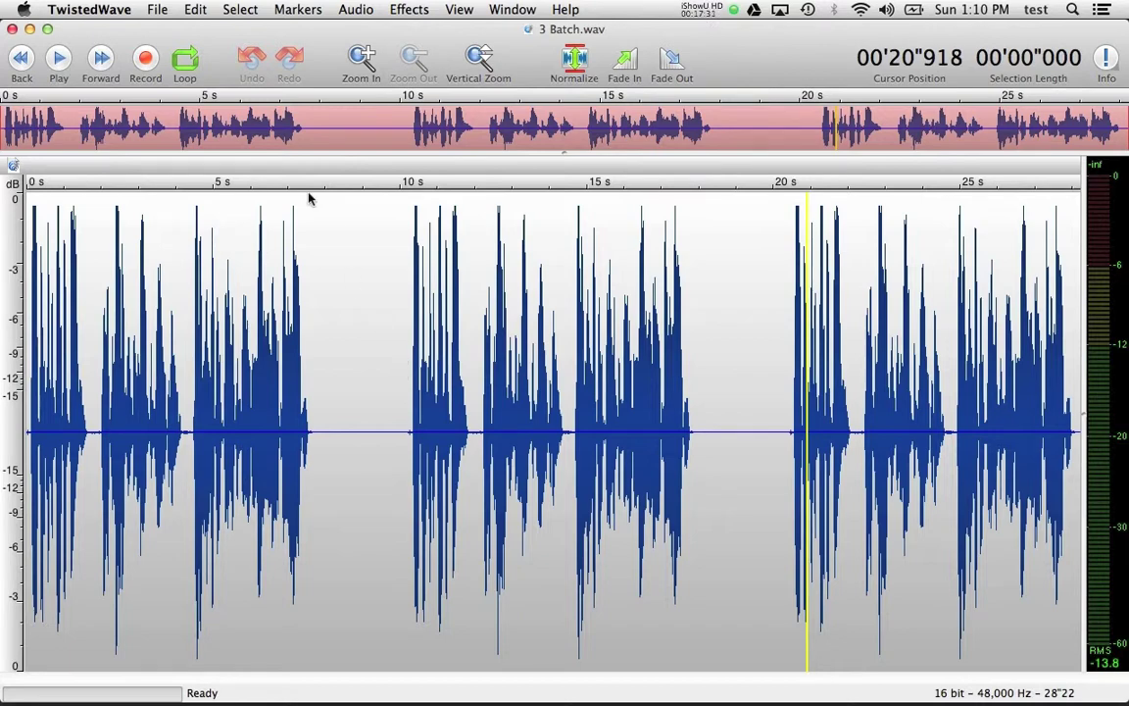
Step: Open Detect Silences for 3 Batch.wav and lower the threshold to about -55 dB
click(246, 12)
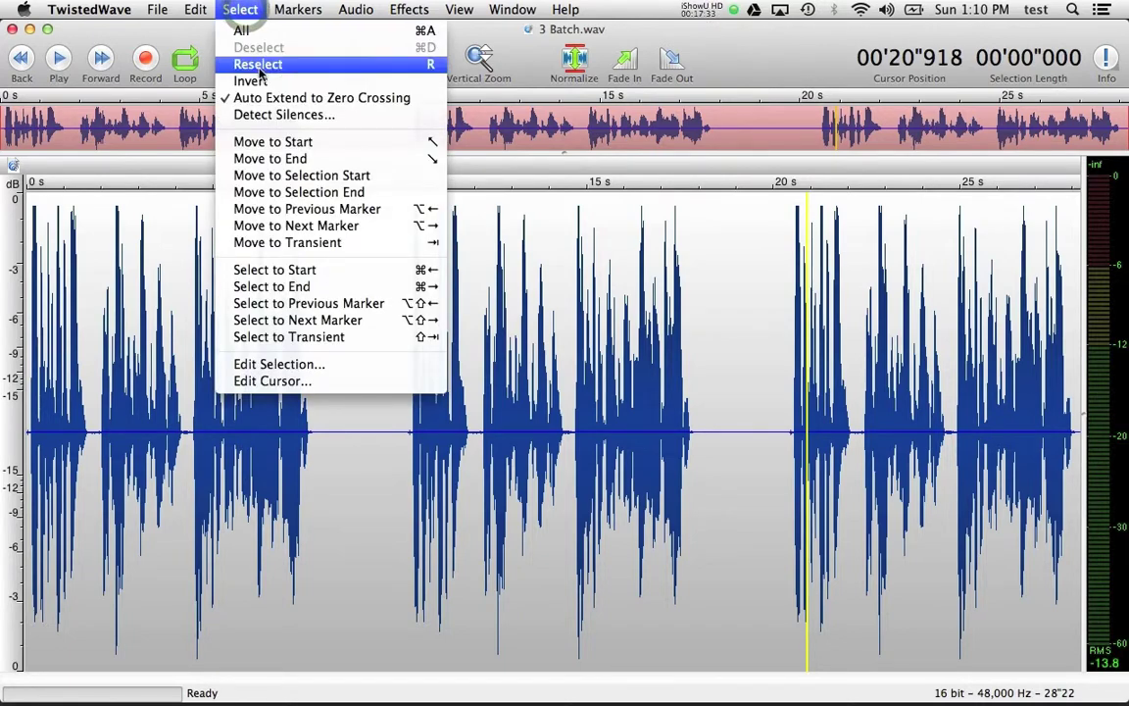
click(262, 116)
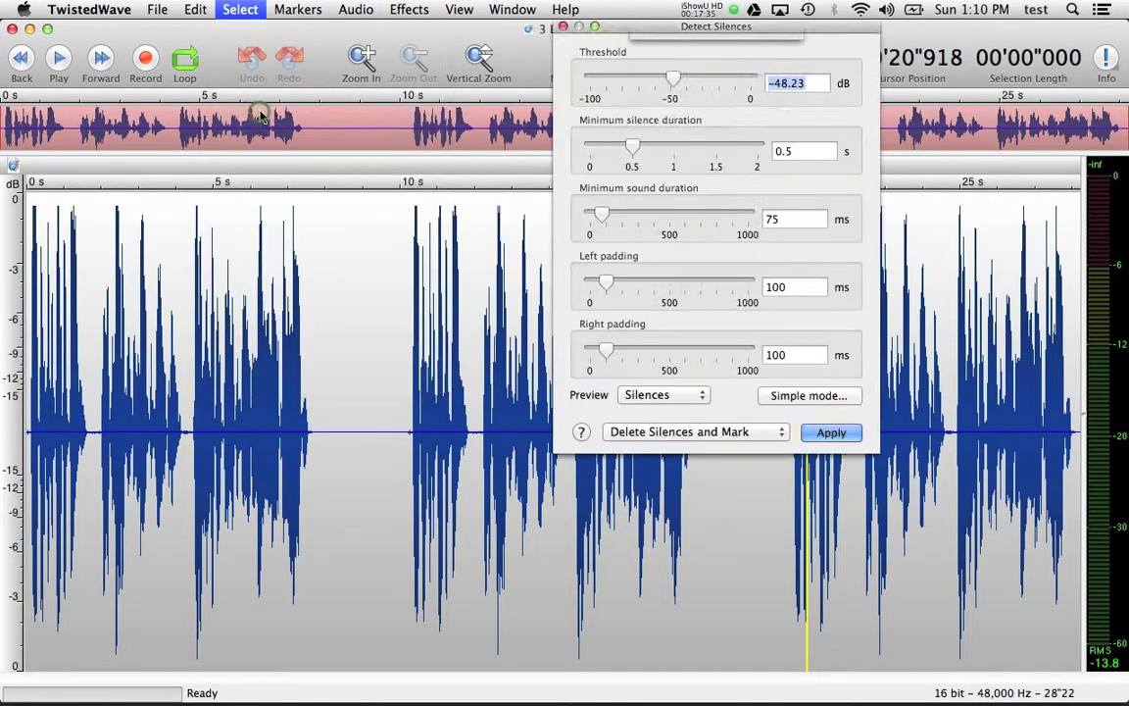
click(765, 395)
drag(701, 517, 581, 208)
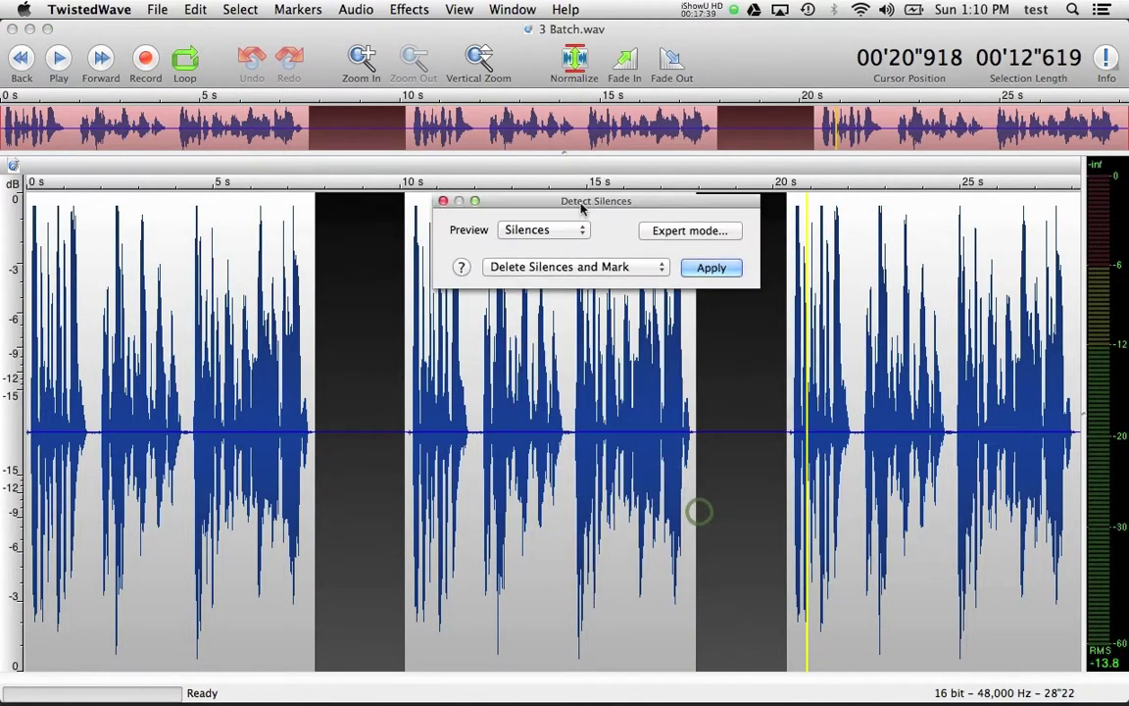
click(658, 230)
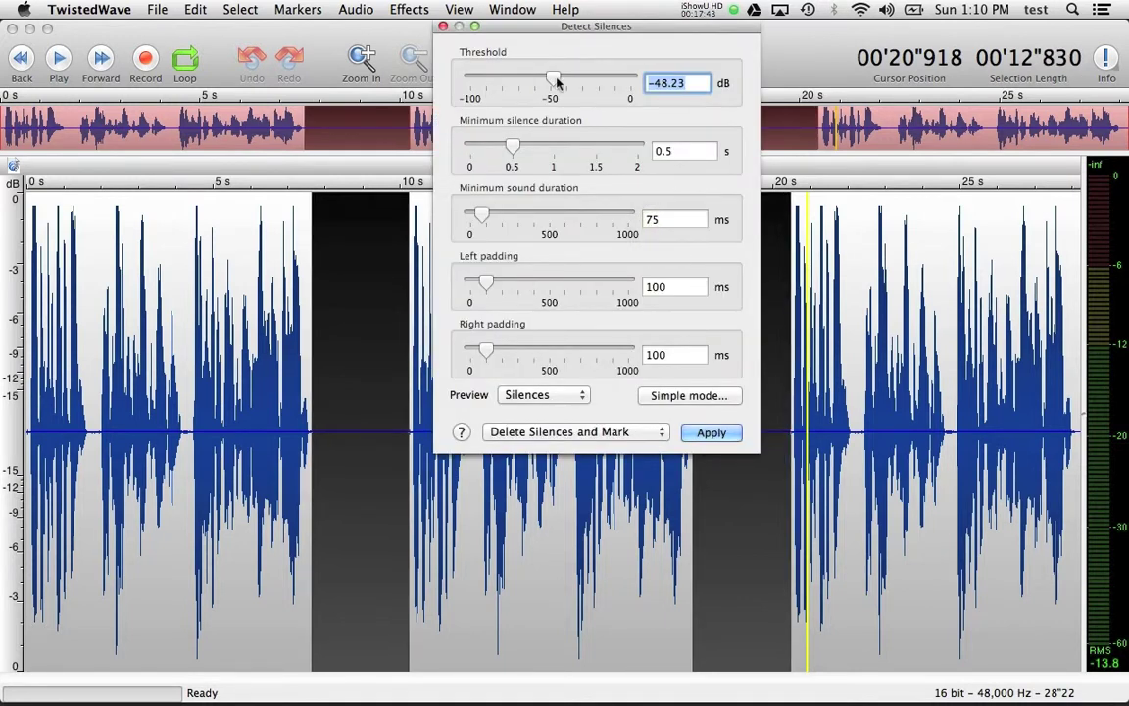
mouse_move(553, 79)
mouse_down()
mouse_move(454, 84)
mouse_move(613, 74)
mouse_move(561, 71)
mouse_move(542, 84)
mouse_up()
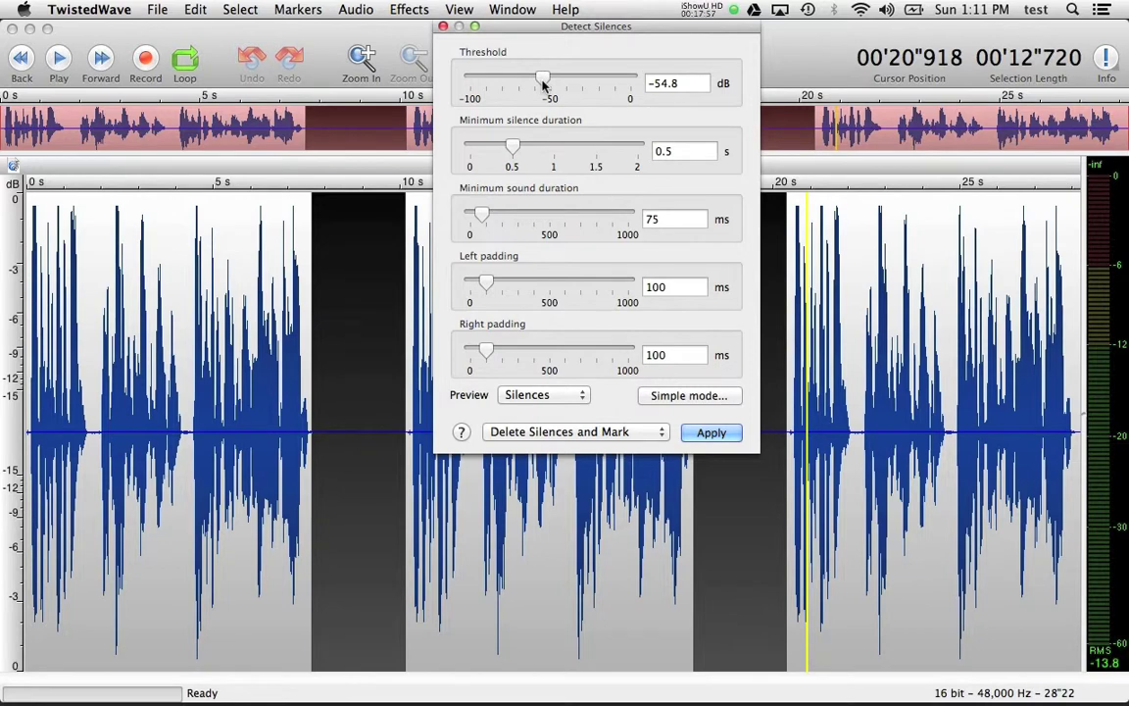
Step: Preview sounds and silences, then apply Delete Silences and Mark to create Part 1–3 markers
click(546, 397)
click(547, 412)
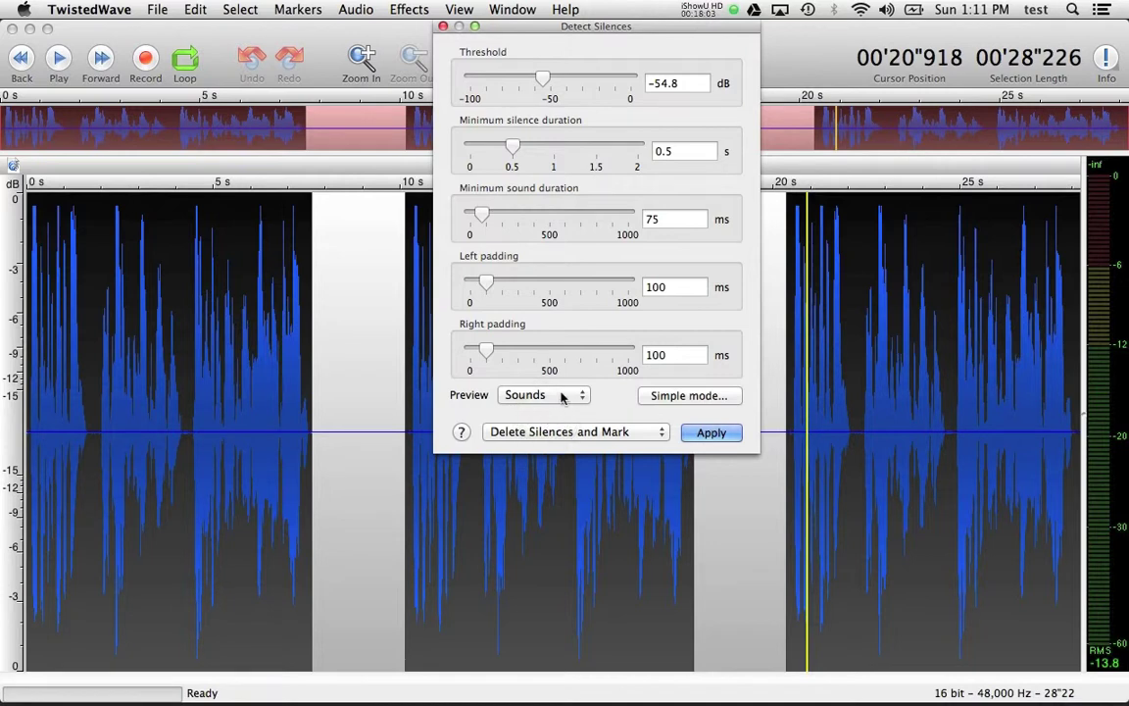
click(562, 396)
click(564, 381)
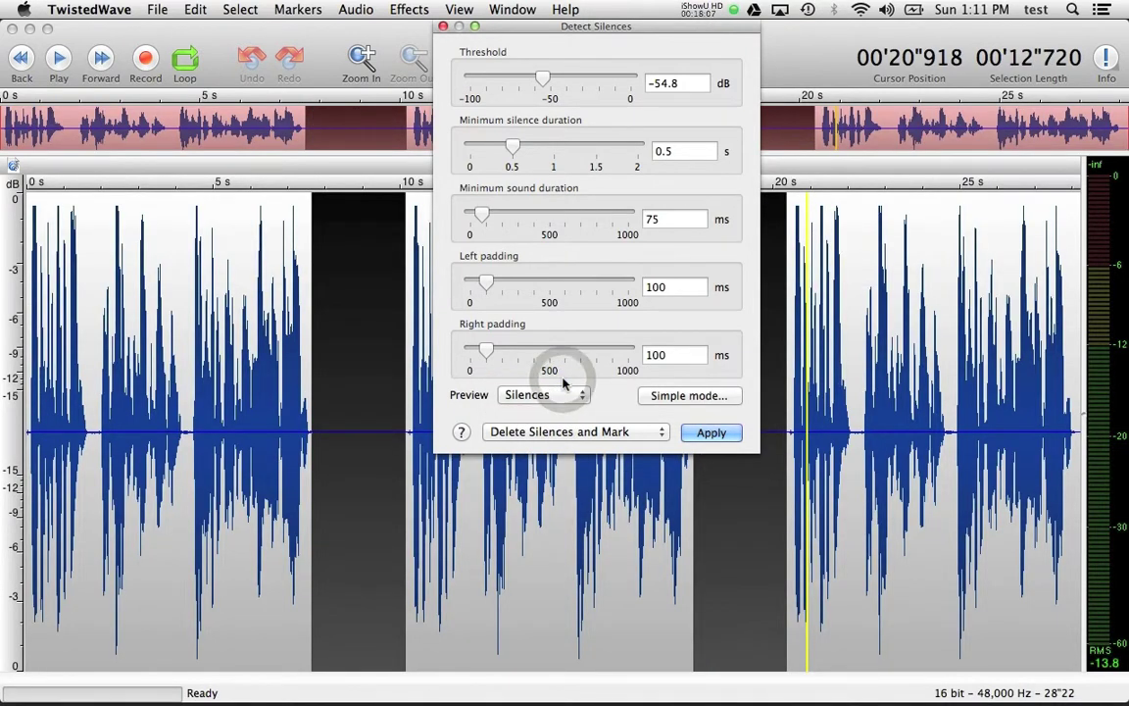
click(564, 433)
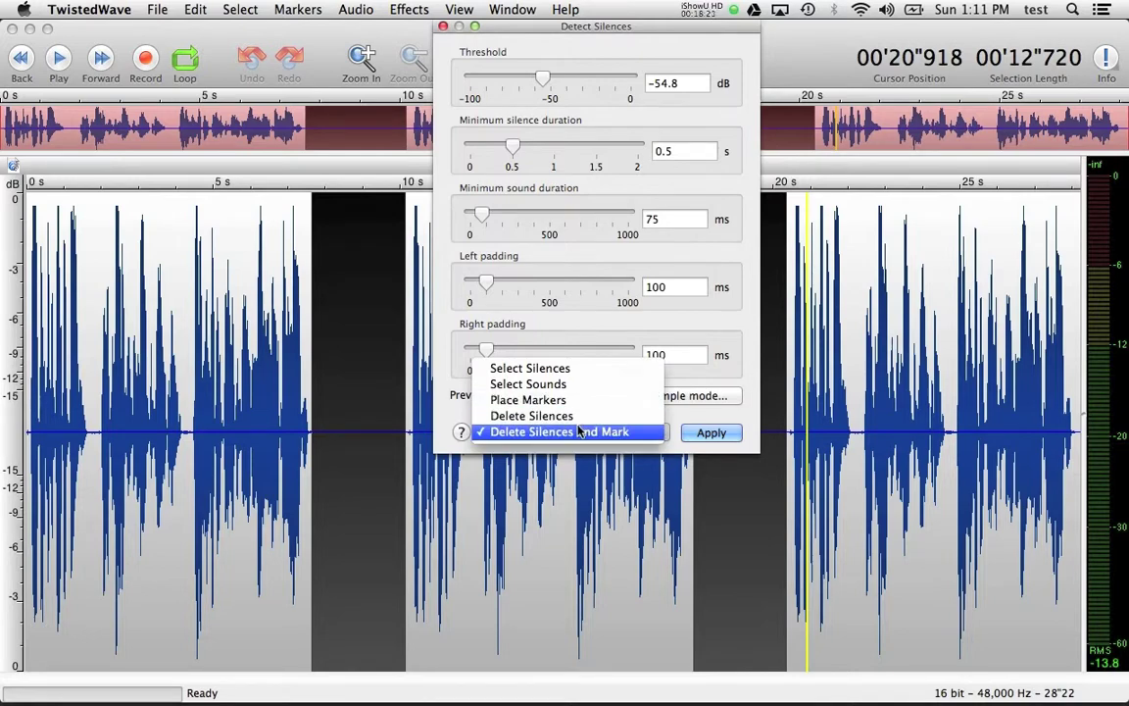
click(578, 434)
click(710, 433)
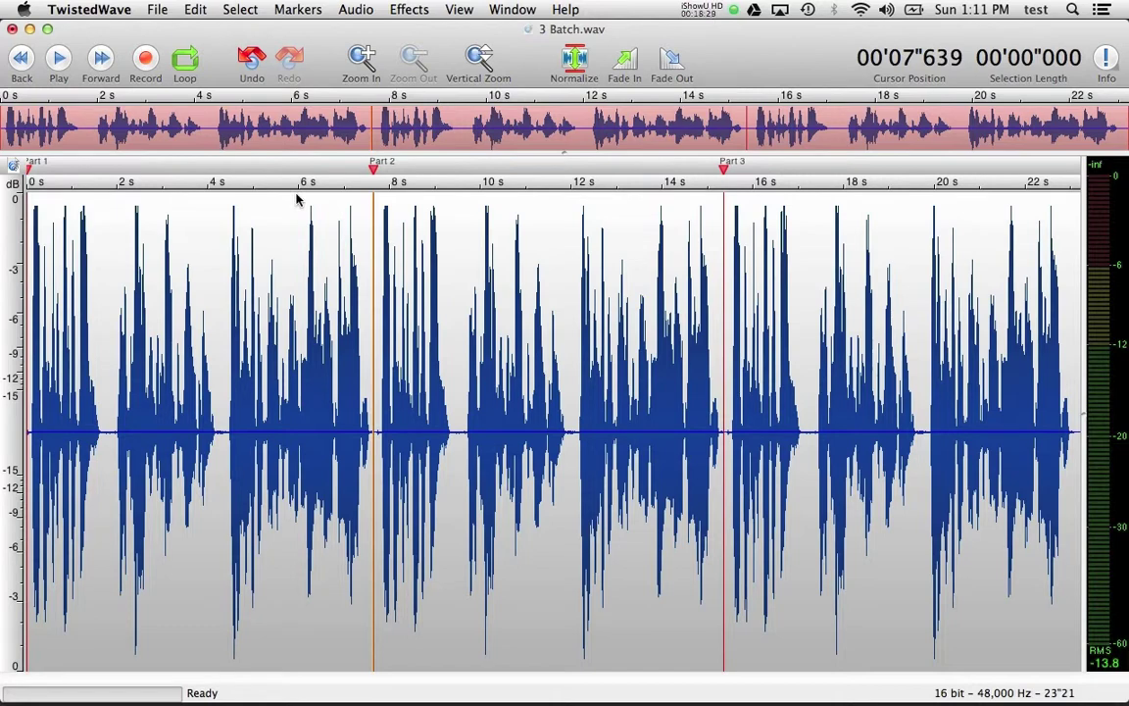
Step: Dismiss the cue file prompt and set up Split by Markers with file numbering off
click(194, 12)
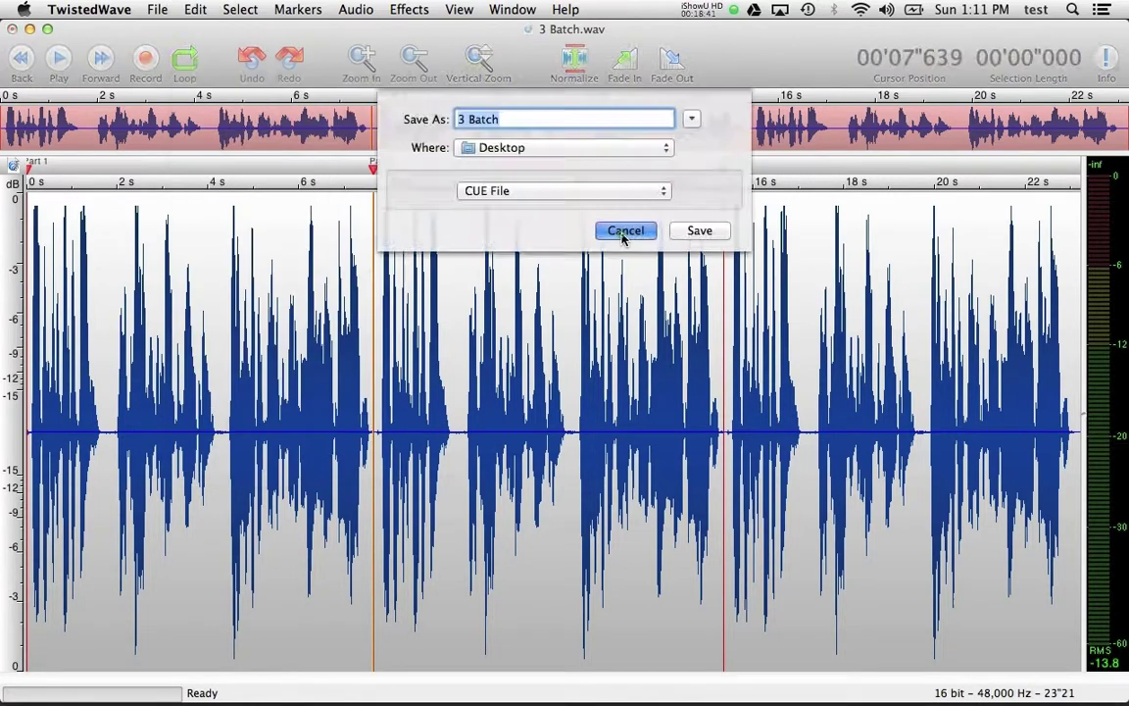
click(624, 233)
click(298, 10)
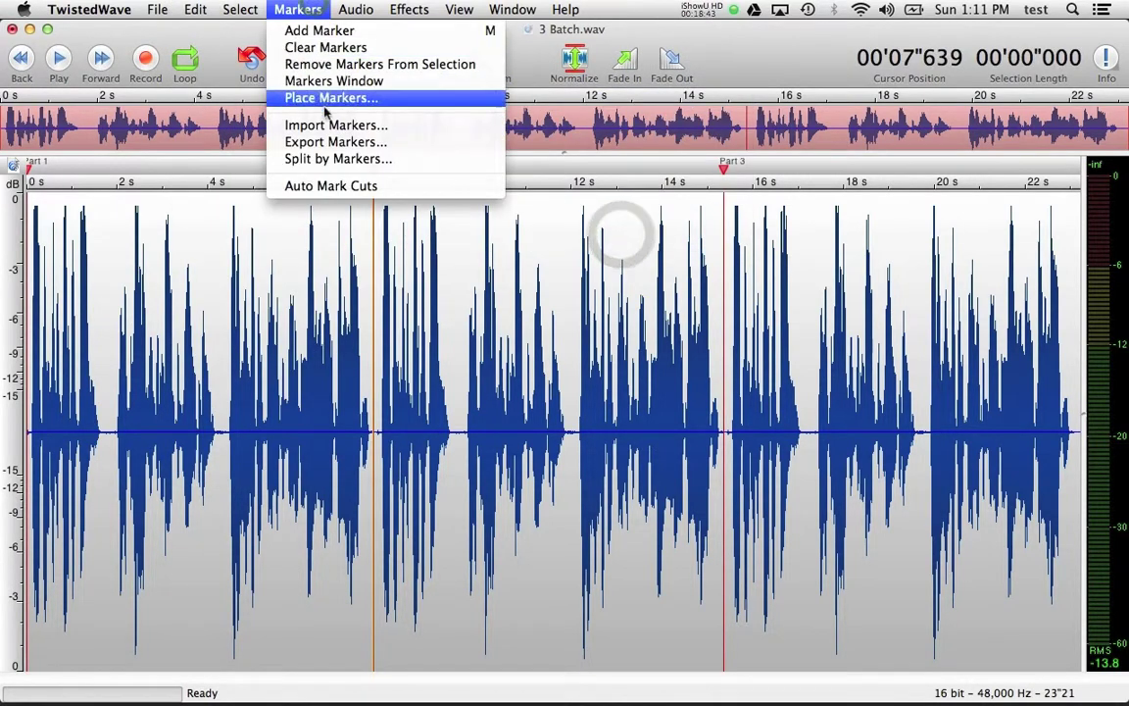
click(333, 159)
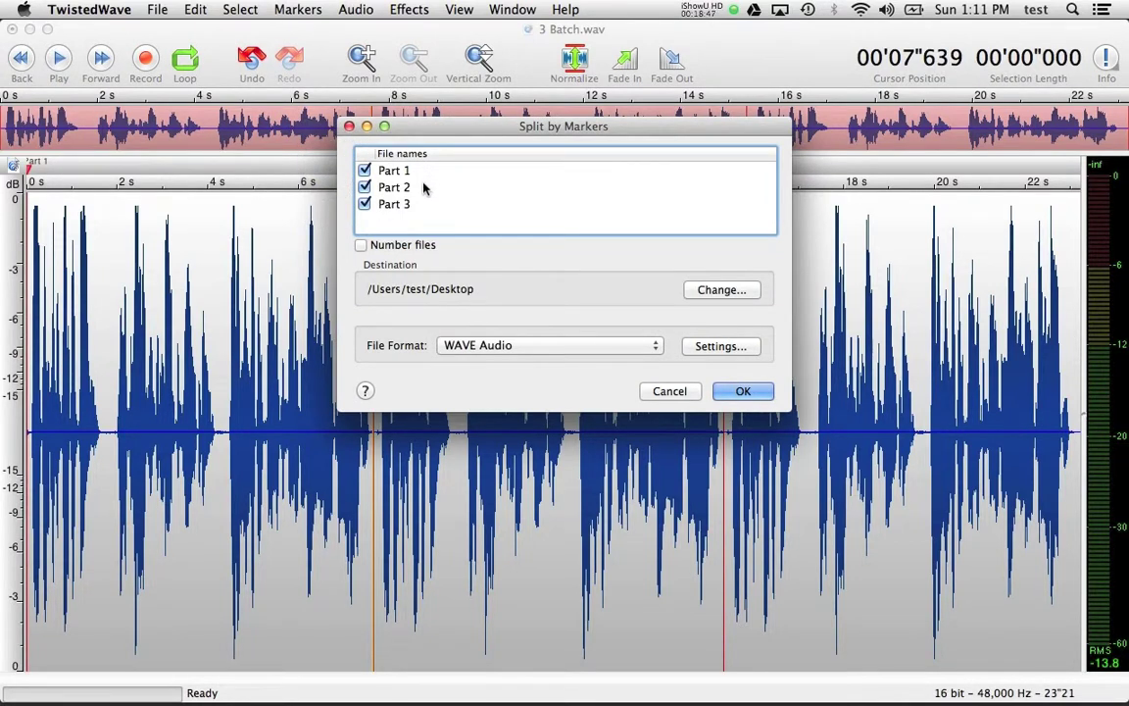
click(397, 247)
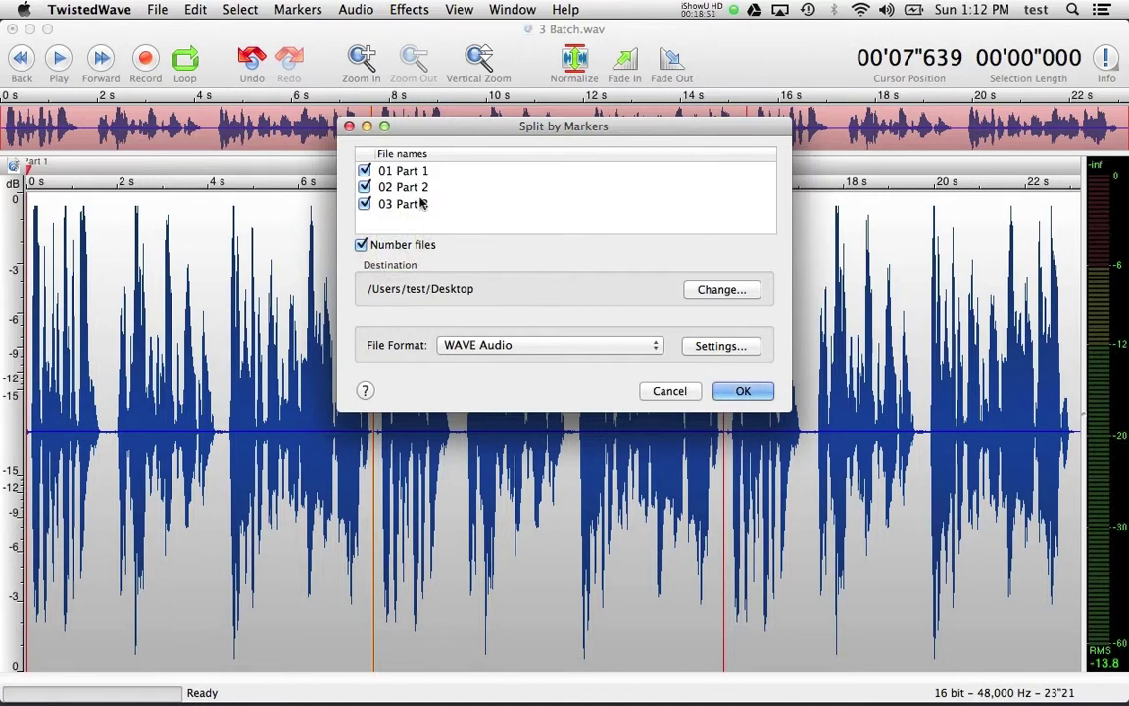
click(398, 247)
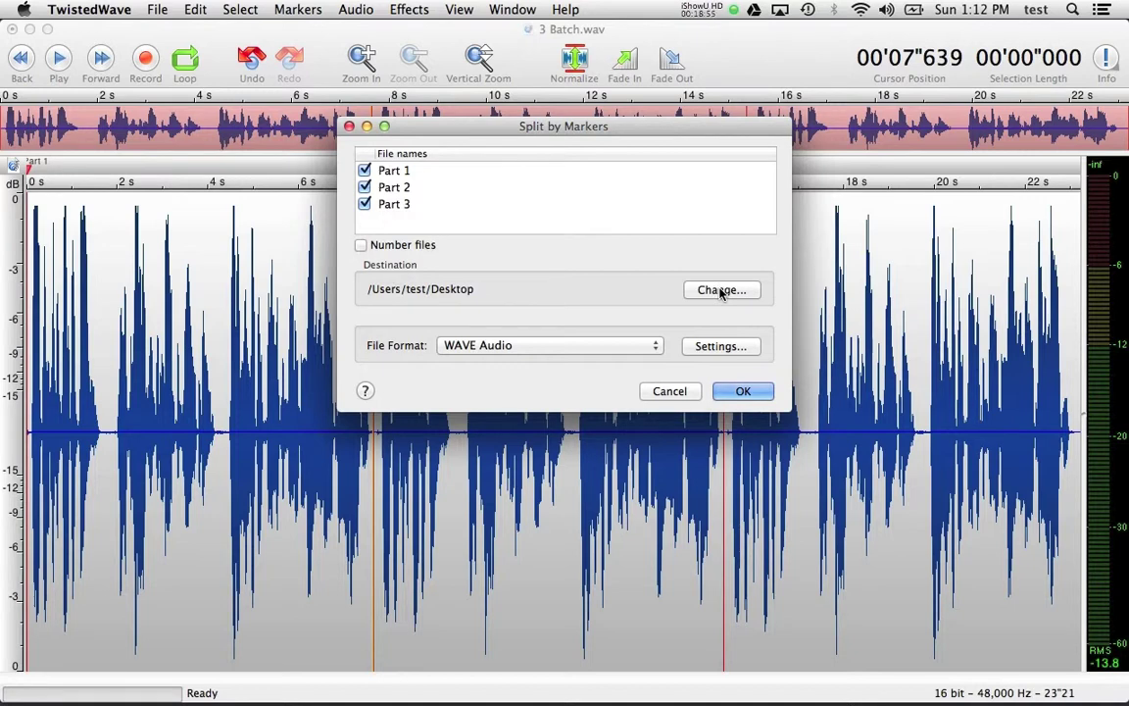
Step: Export the marker parts as MP3 Audio files, accepting the metadata warning
click(625, 347)
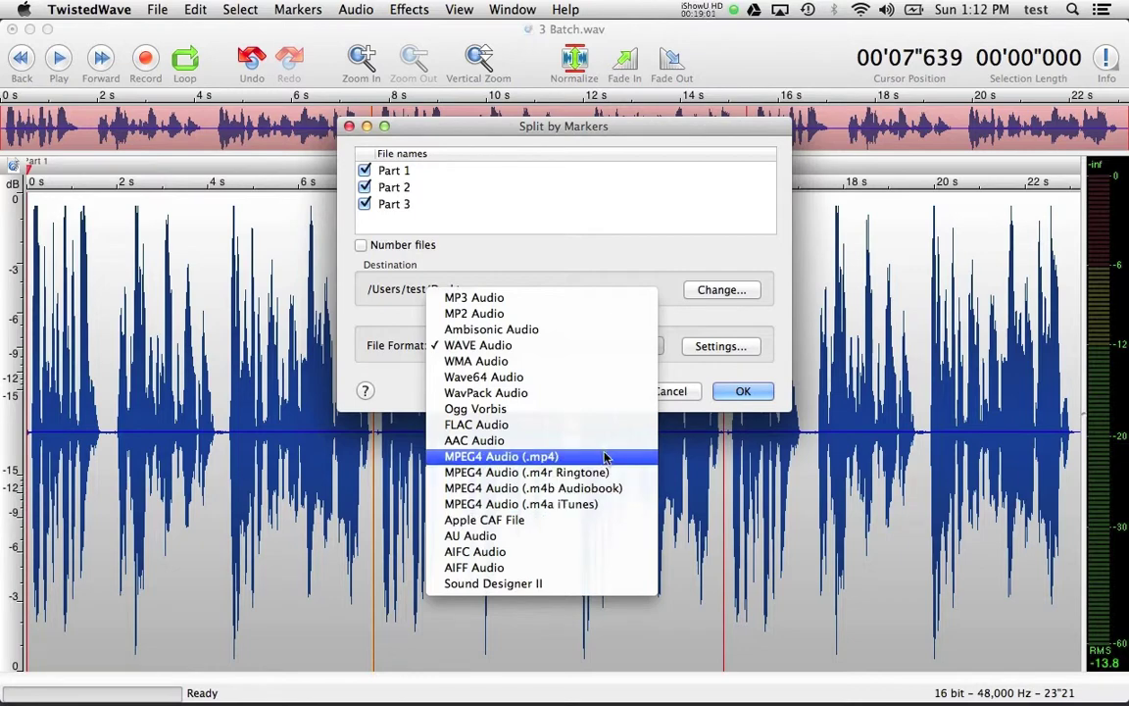
click(617, 298)
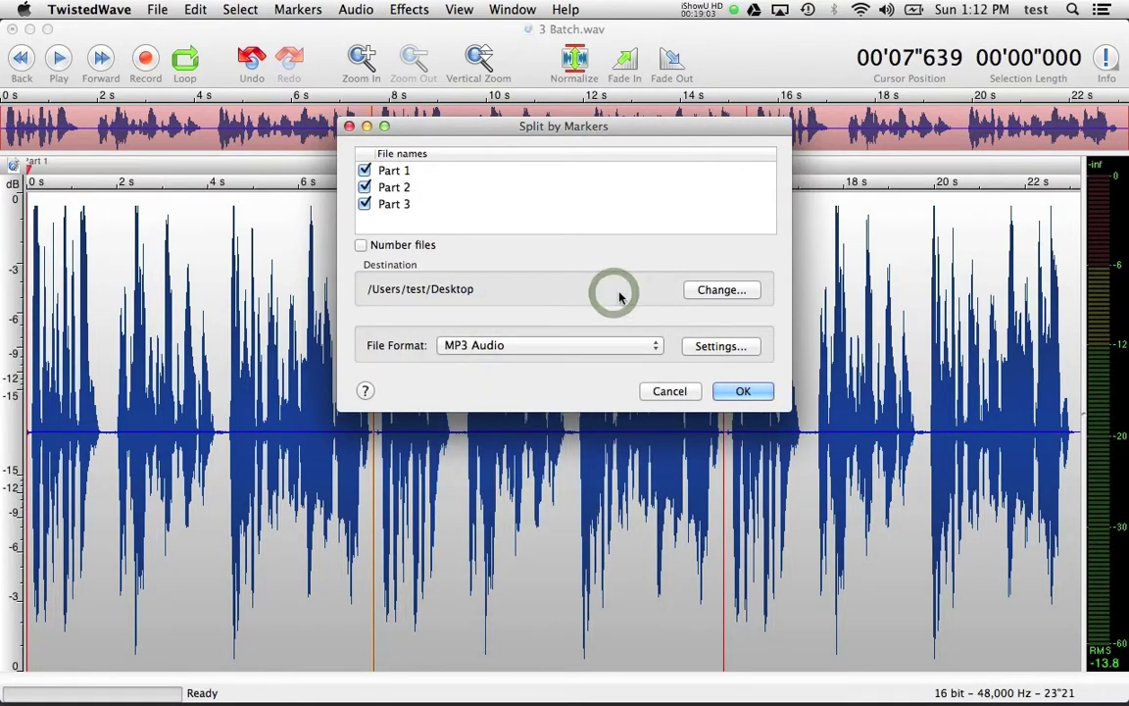
click(741, 391)
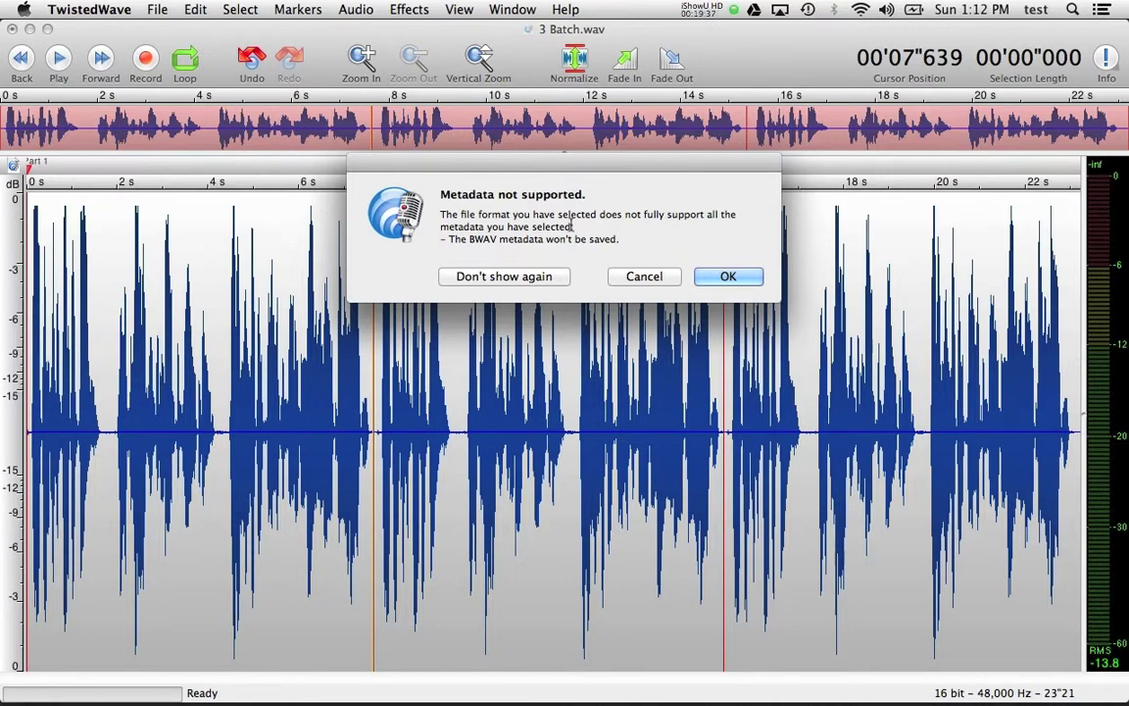
click(706, 283)
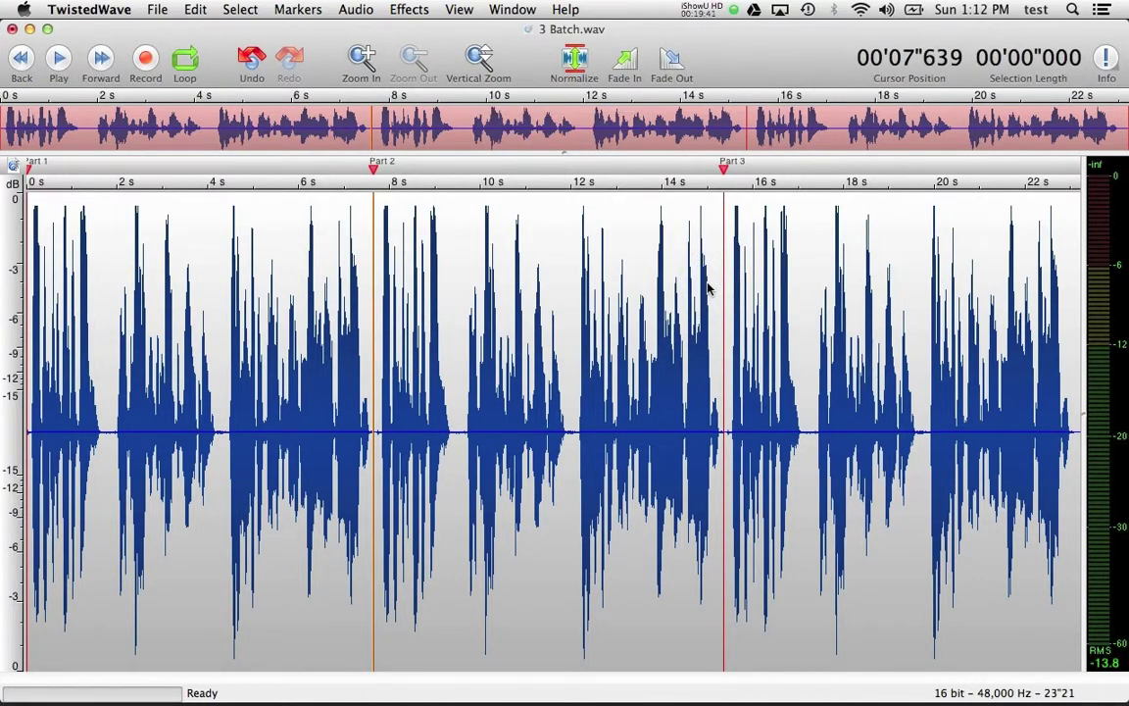
Step: Close 3 Batch.wav without saving its changes
key(super+w)
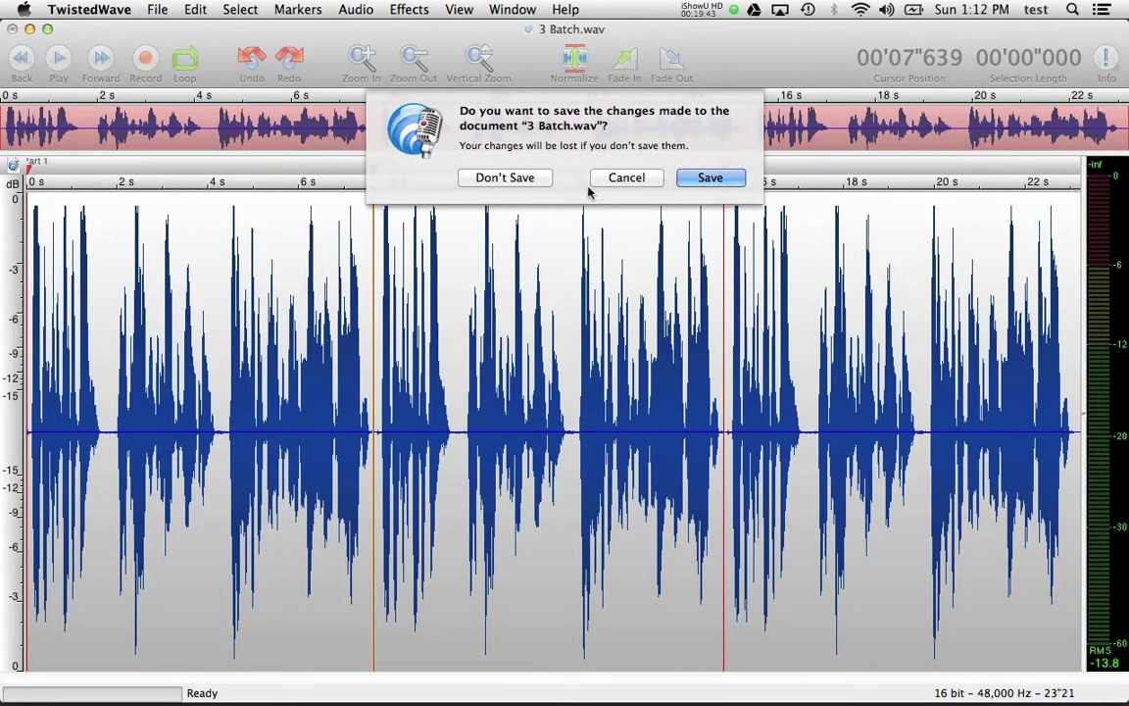
click(529, 176)
click(713, 368)
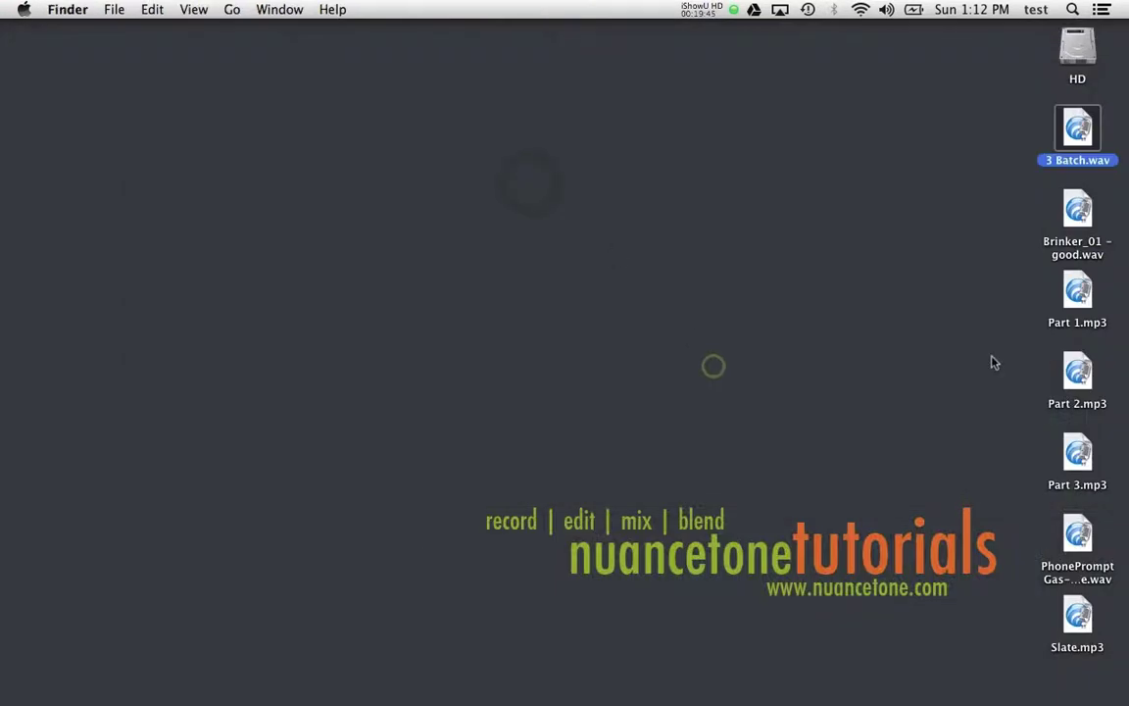
Step: Open Part 3.mp3 from the desktop to check it, then close it
double_click(1078, 453)
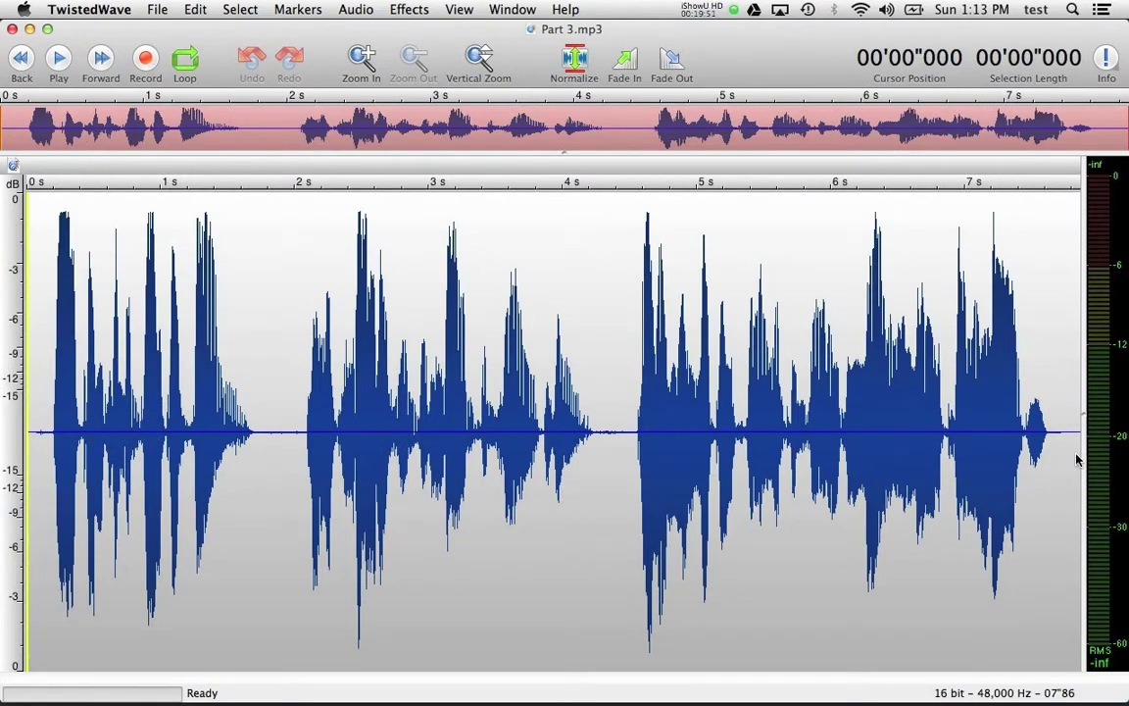
key(super+w)
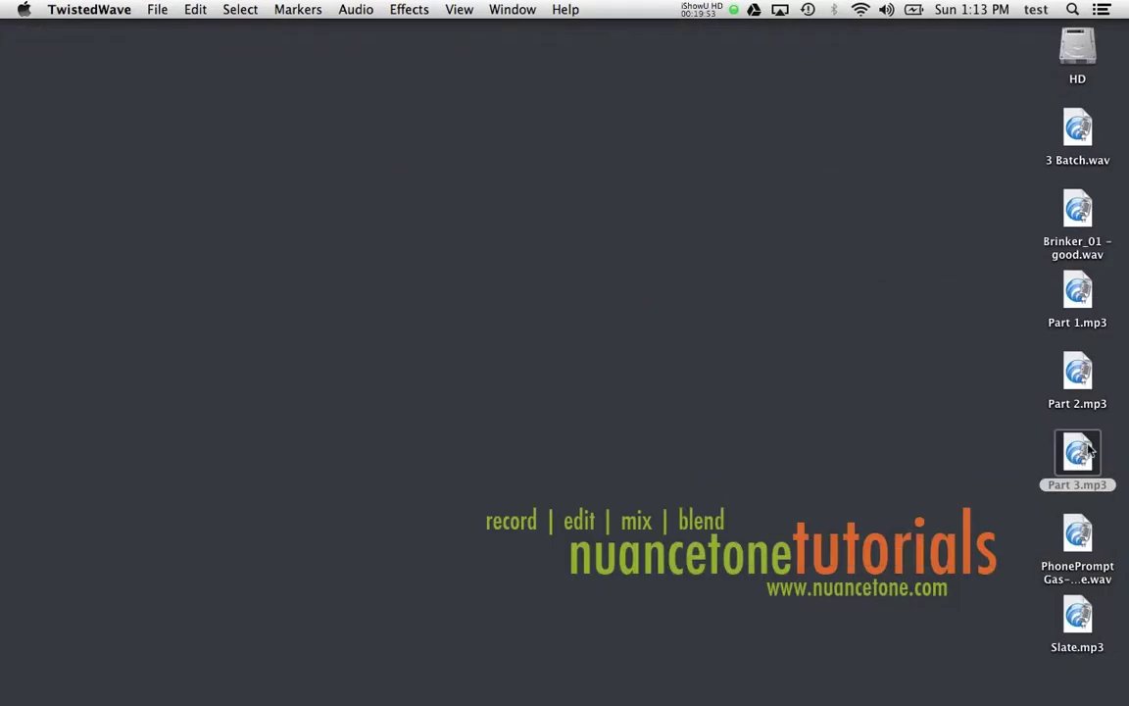
click(1036, 444)
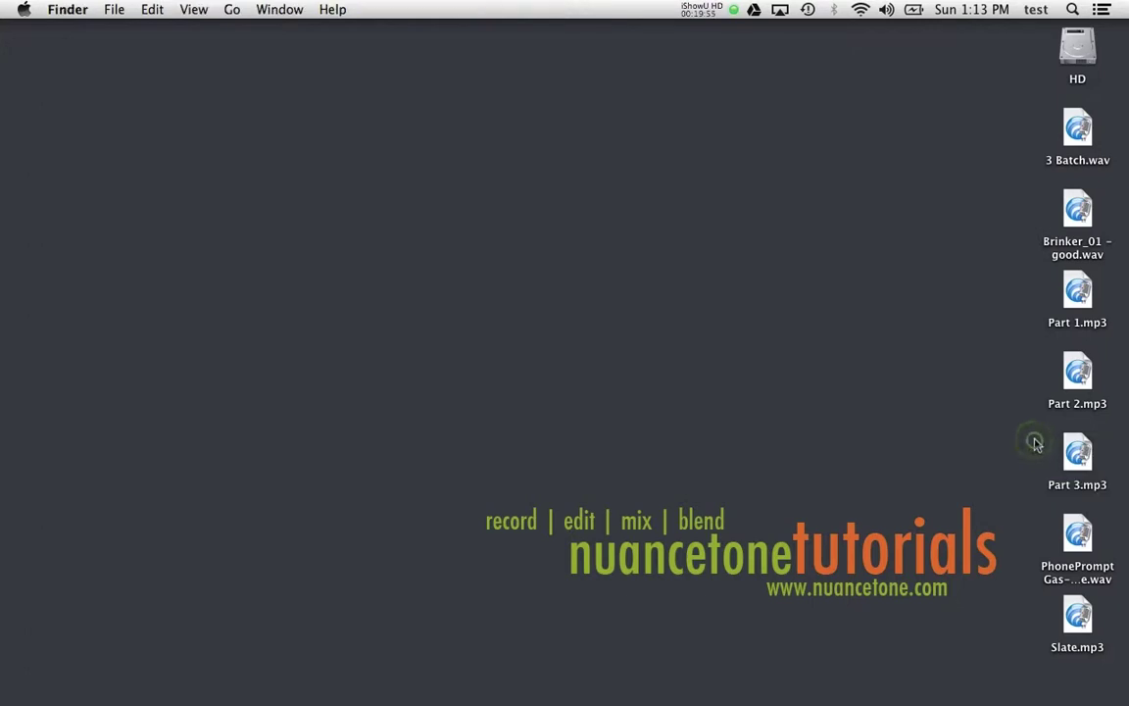